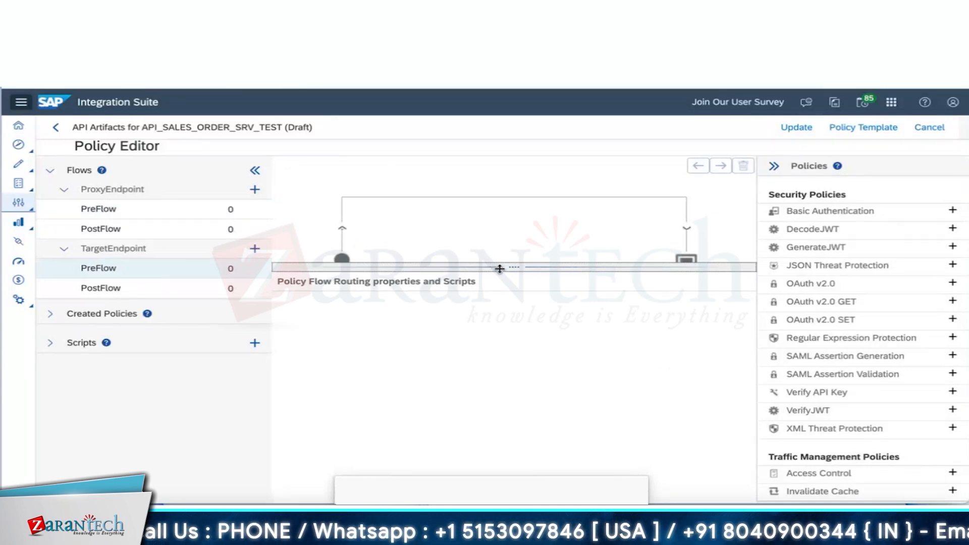
drag(499, 269, 532, 375)
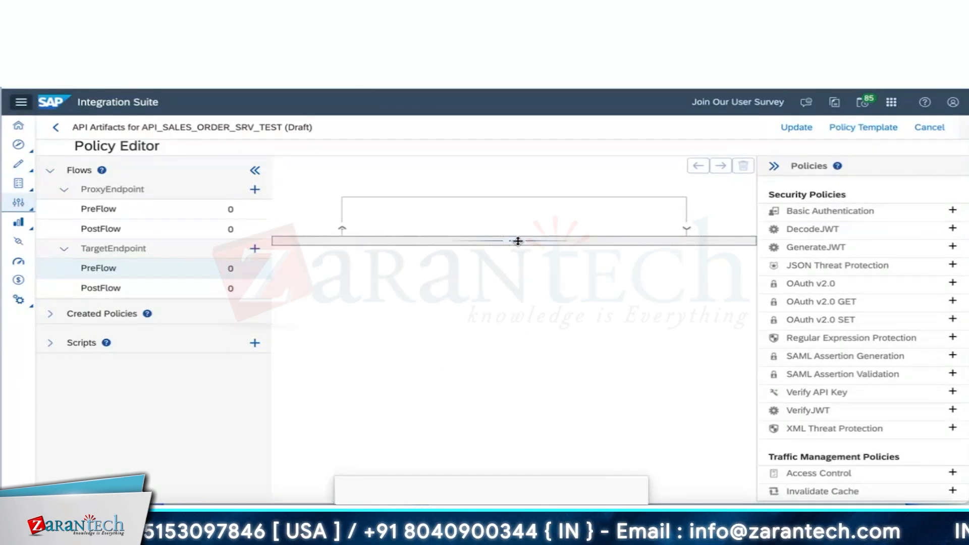
drag(516, 241, 523, 311)
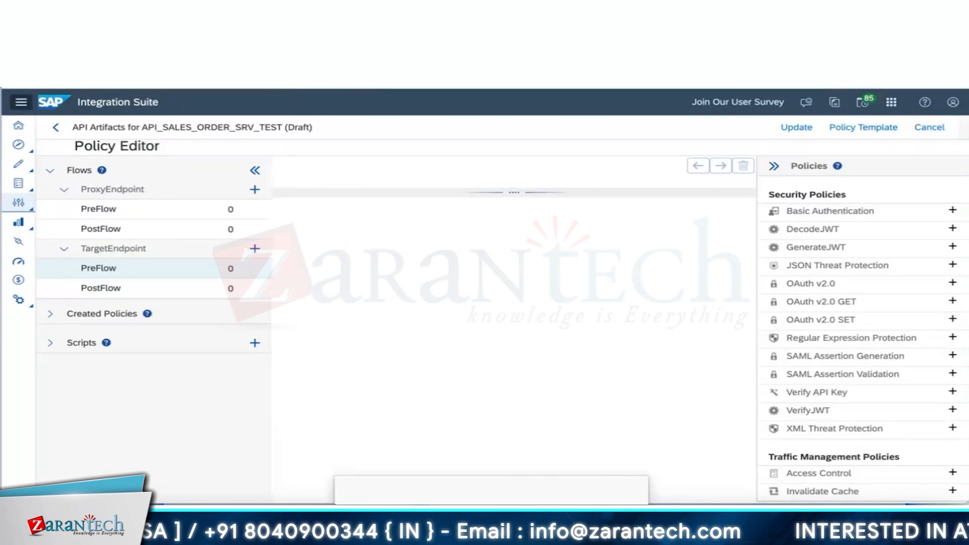
key(F5)
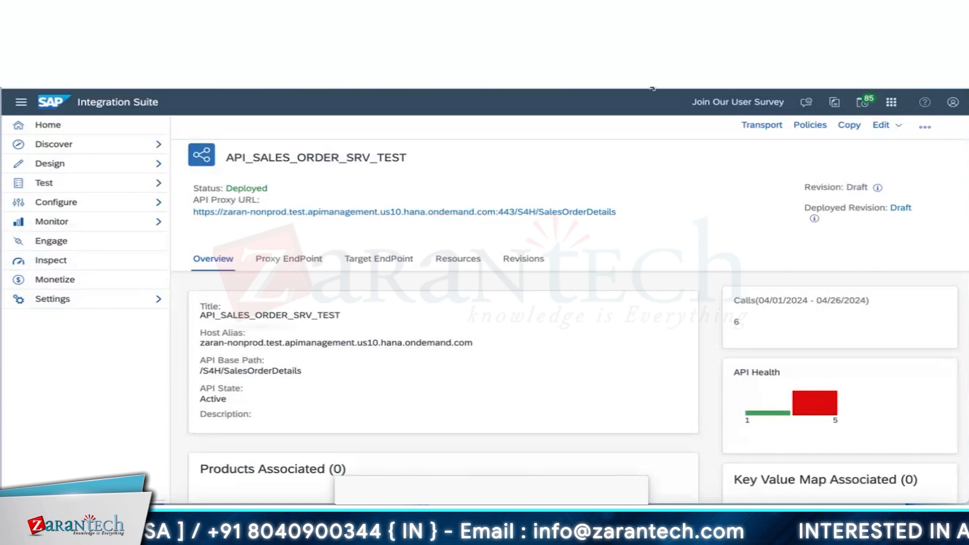
- Open the policy editor for API_SALES_ORDER_SRV_TEST, expand the ProxyEndpoint and TargetEndpoint flows, and enlarge the properties area below the flow diagram
click(809, 125)
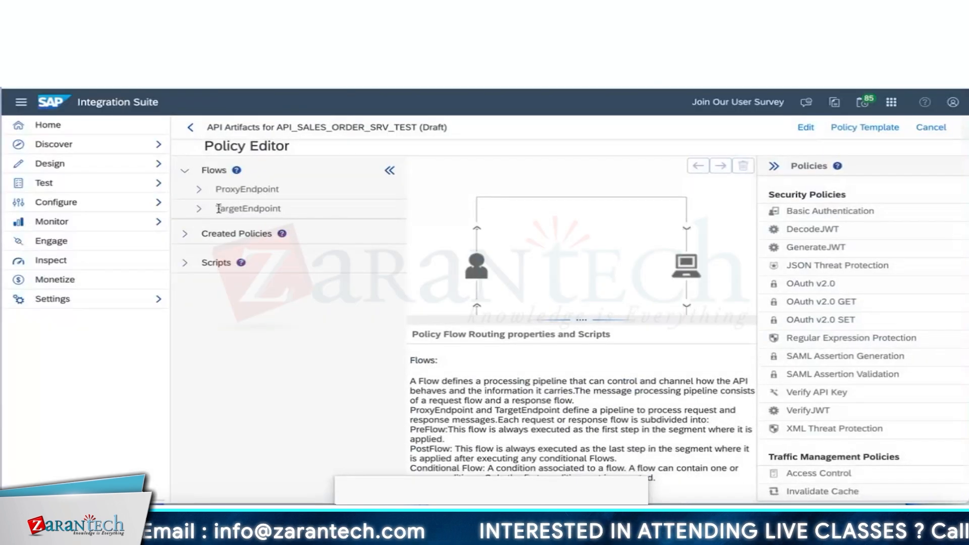
click(199, 190)
click(257, 230)
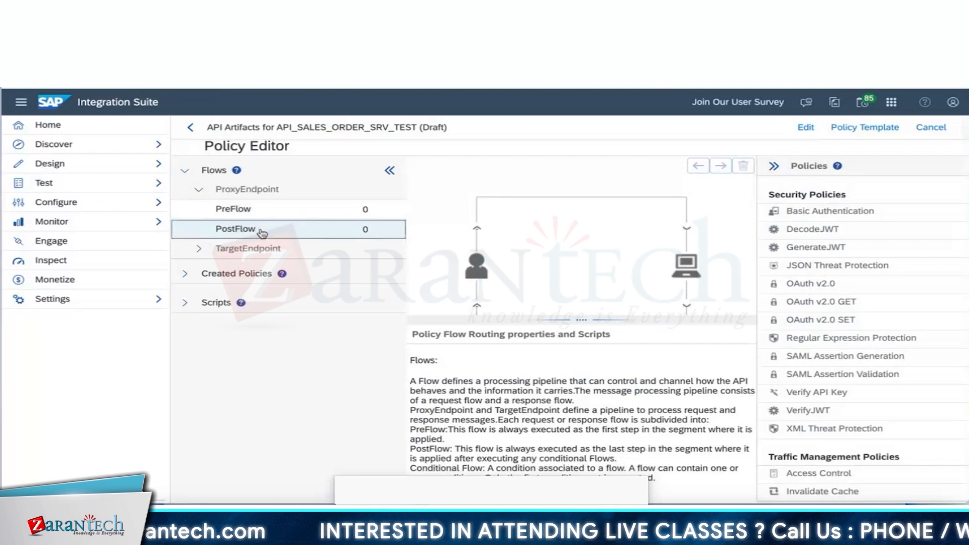
click(201, 252)
click(232, 288)
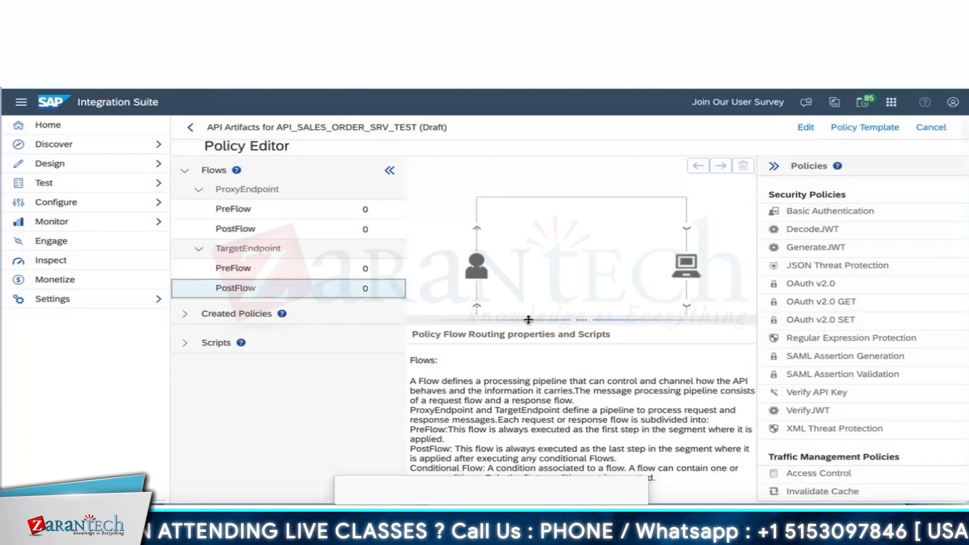
drag(528, 324, 533, 271)
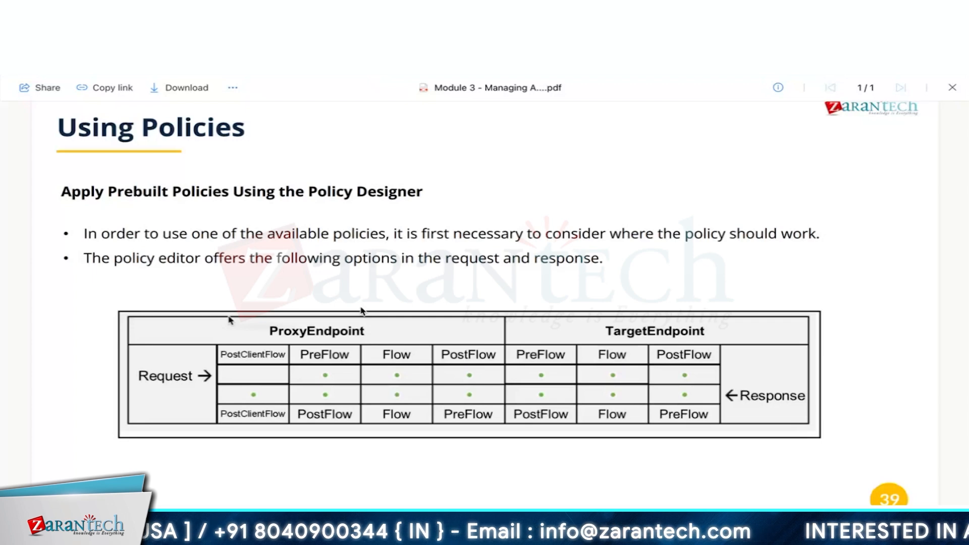
- Review the Using Policies slides on ProxyEndpoint and TargetEndpoint flow options and on PostClientFlows in the Module 3 PDF
scroll(361, 310, down, 6)
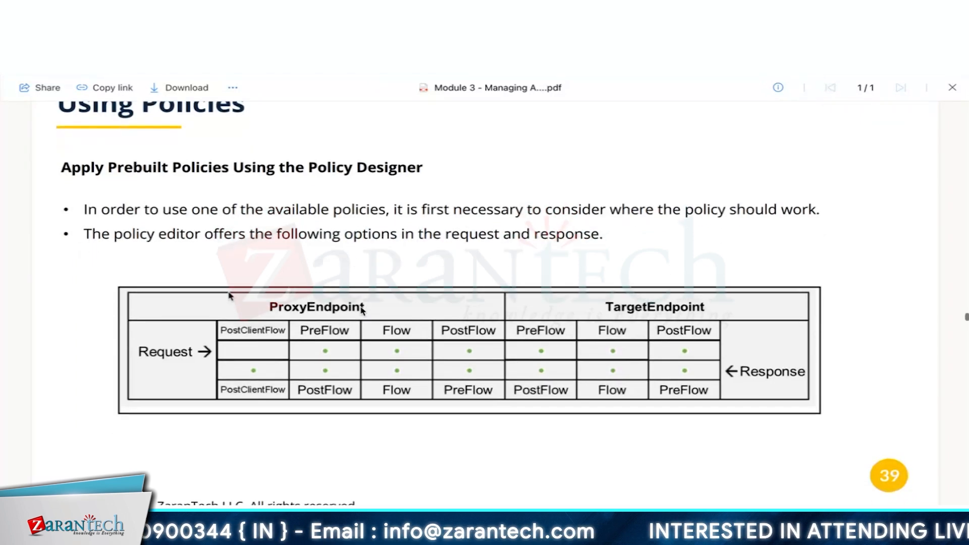
scroll(361, 311, down, 1)
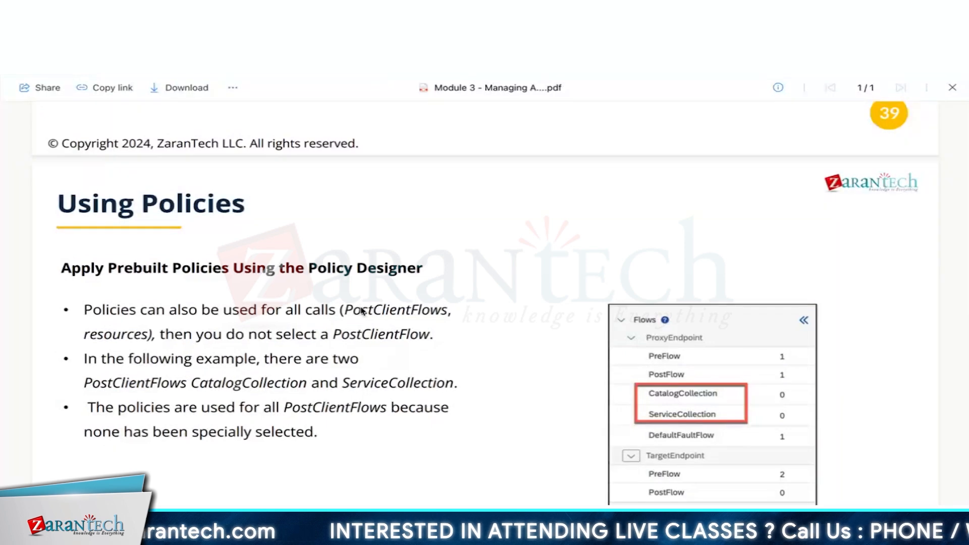
scroll(361, 311, down, 1)
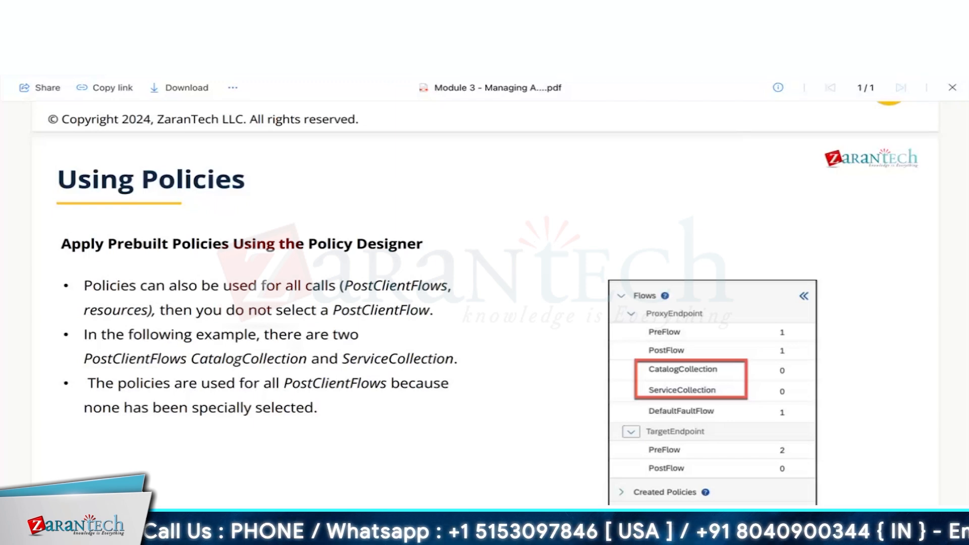
- Switch to SAP Integration Suite and put the policies of API_SALES_ORDER_SRV_TEST into edit mode, with both endpoints' flows expanded
key(ctrl+Tab)
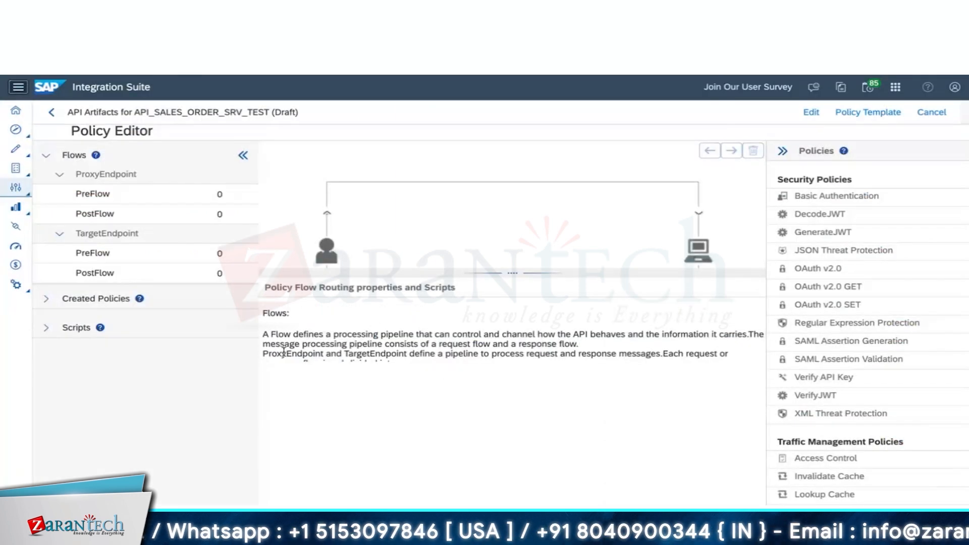
click(60, 174)
click(70, 213)
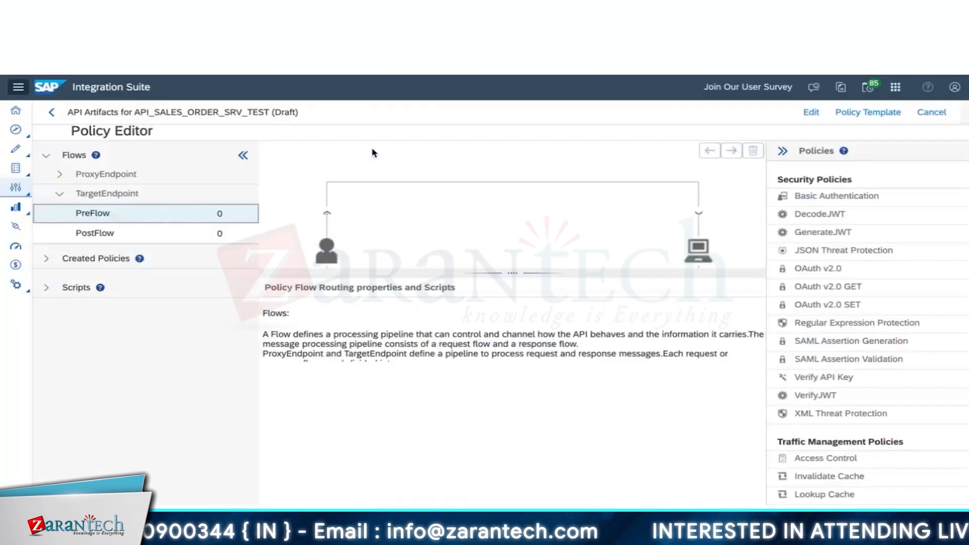
click(60, 176)
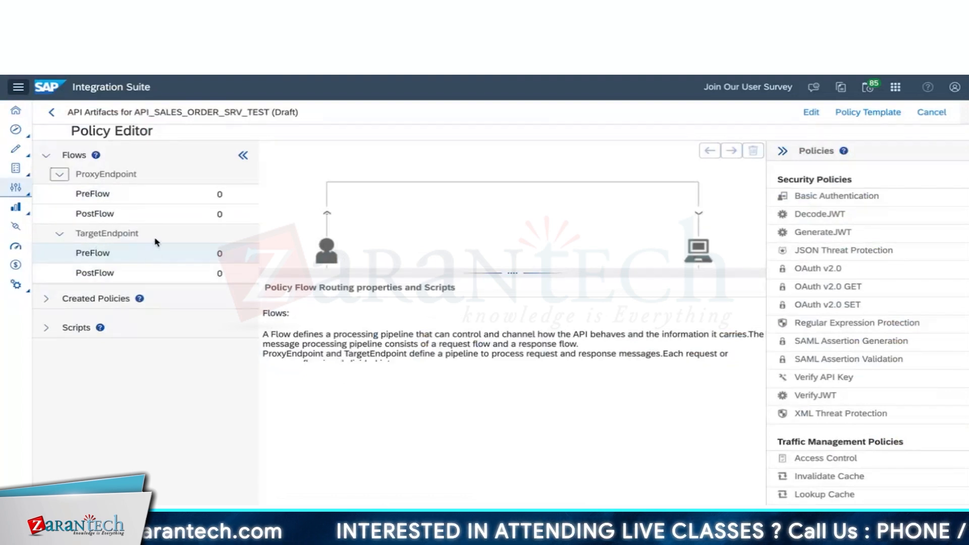
click(802, 112)
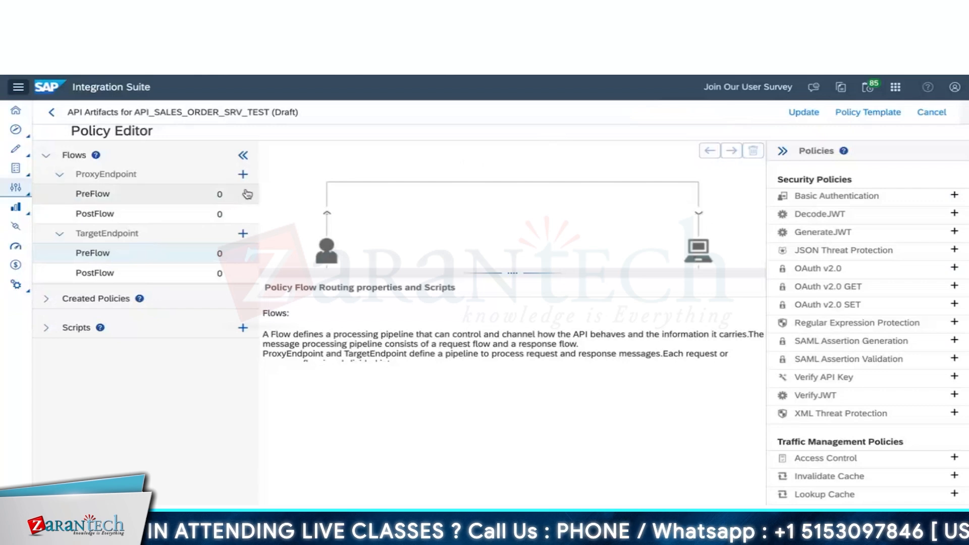
- Add a ProxyEndpoint flow named CatallogScenario and a second flow with its name left empty
click(242, 174)
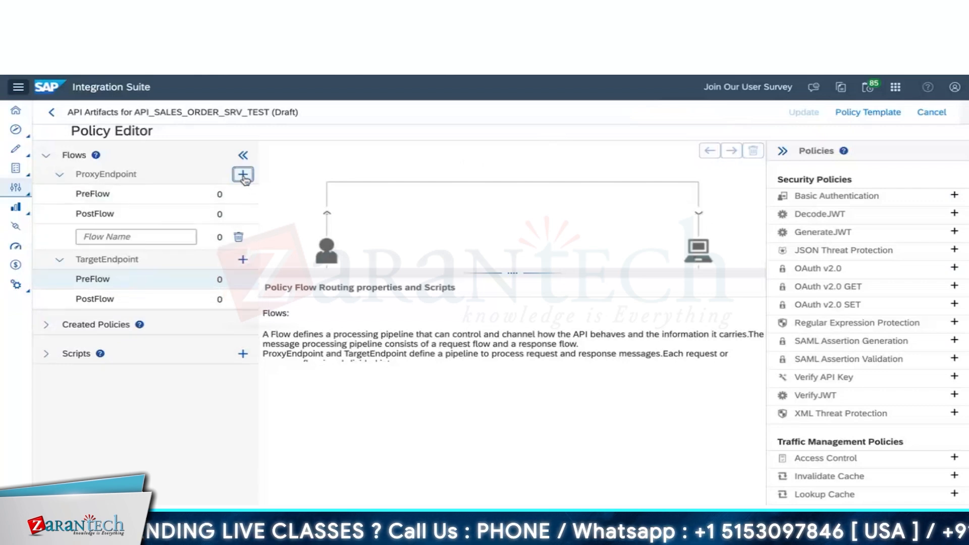
click(98, 241)
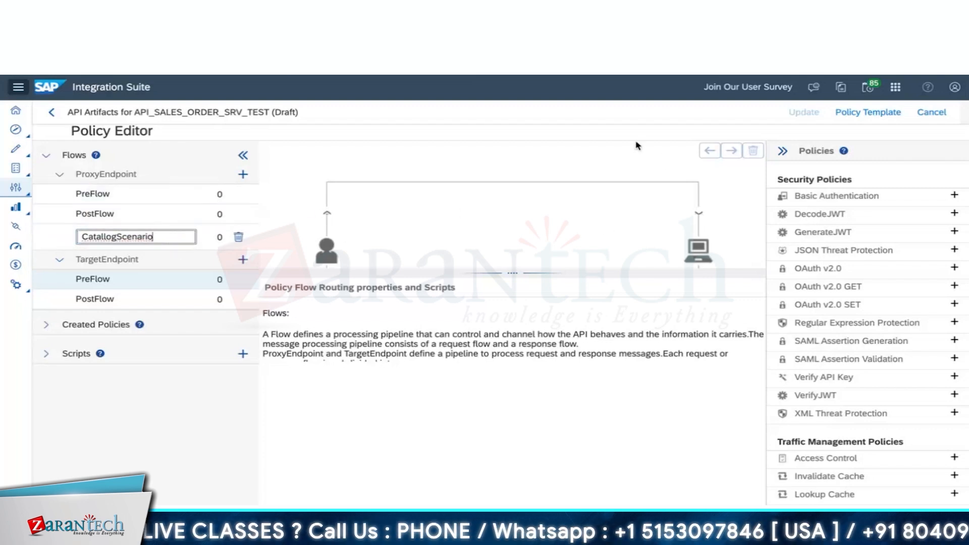
click(247, 214)
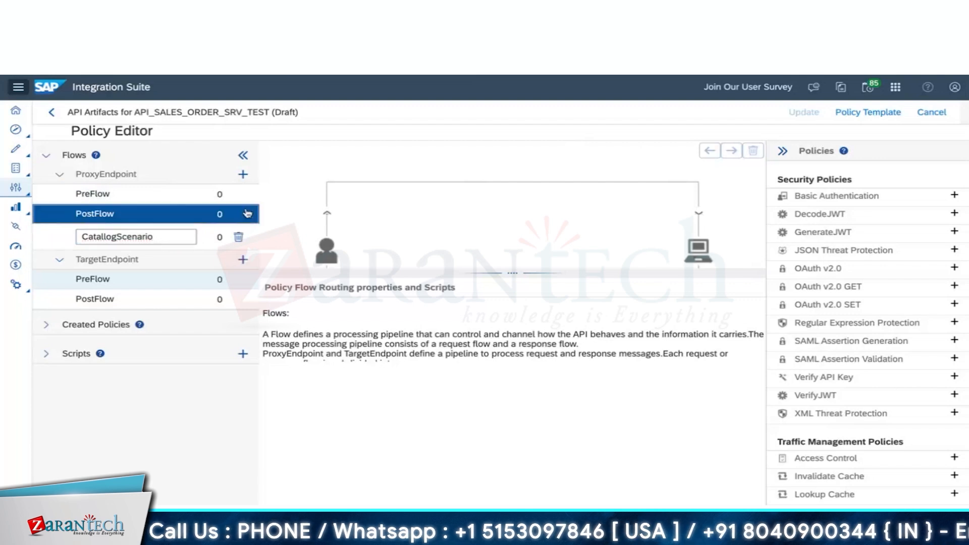
click(177, 235)
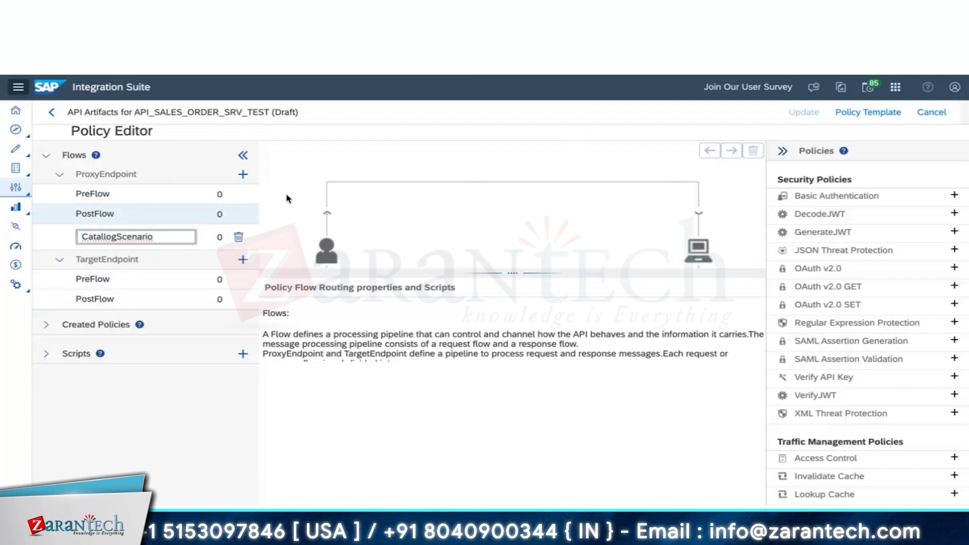
click(243, 175)
click(167, 262)
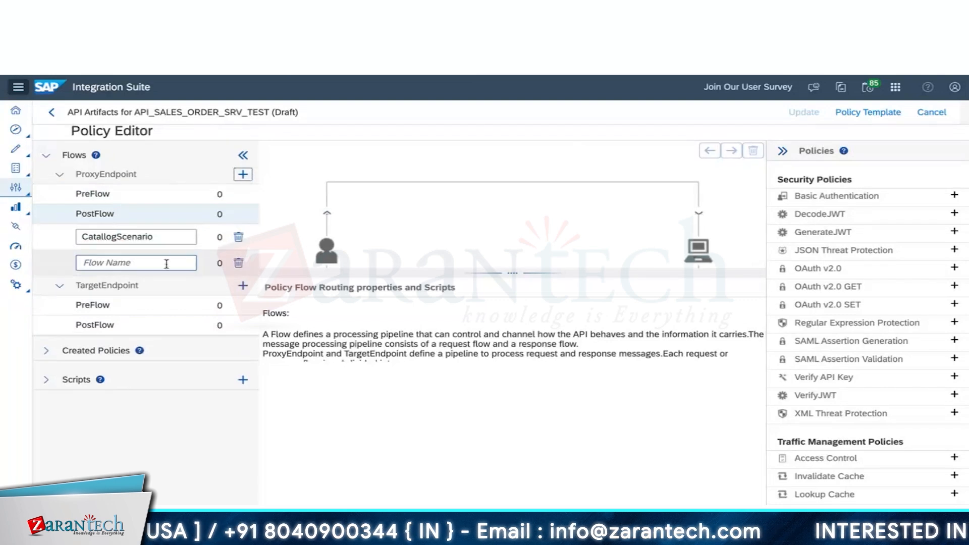
click(156, 236)
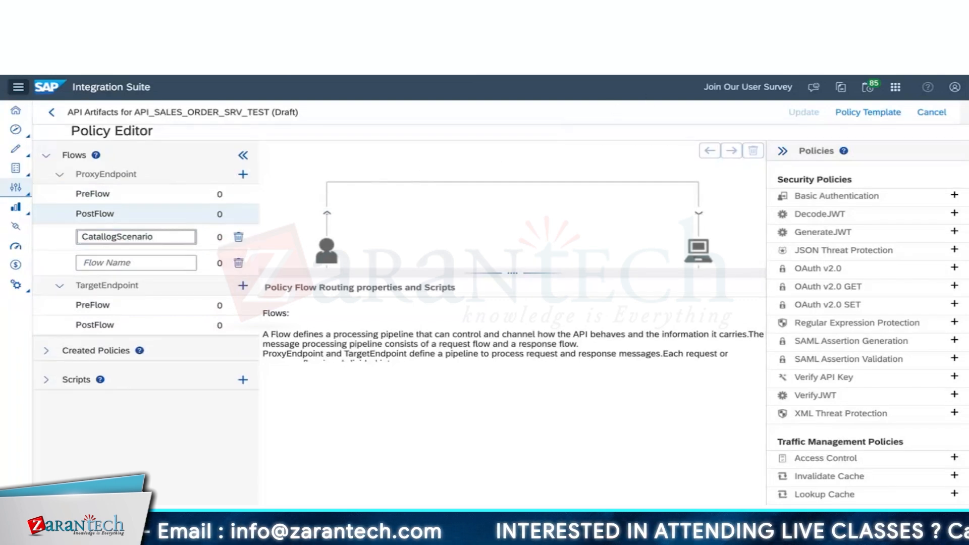
- Switch to the Module 3 PDF and review the slides on security policies, predefined policies and the ProxyEndPoint PreFlow JavaScript example
key(ctrl+Tab)
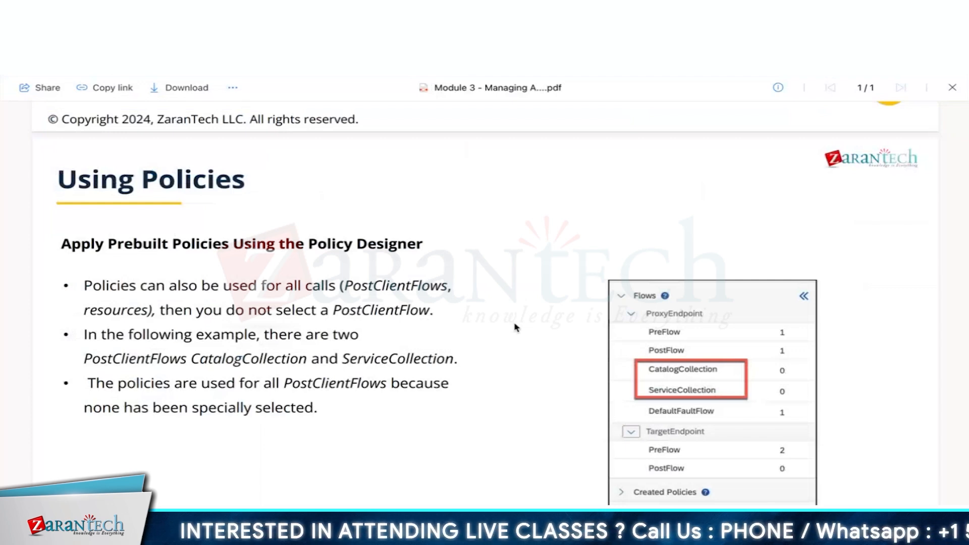
scroll(515, 327, down, 10)
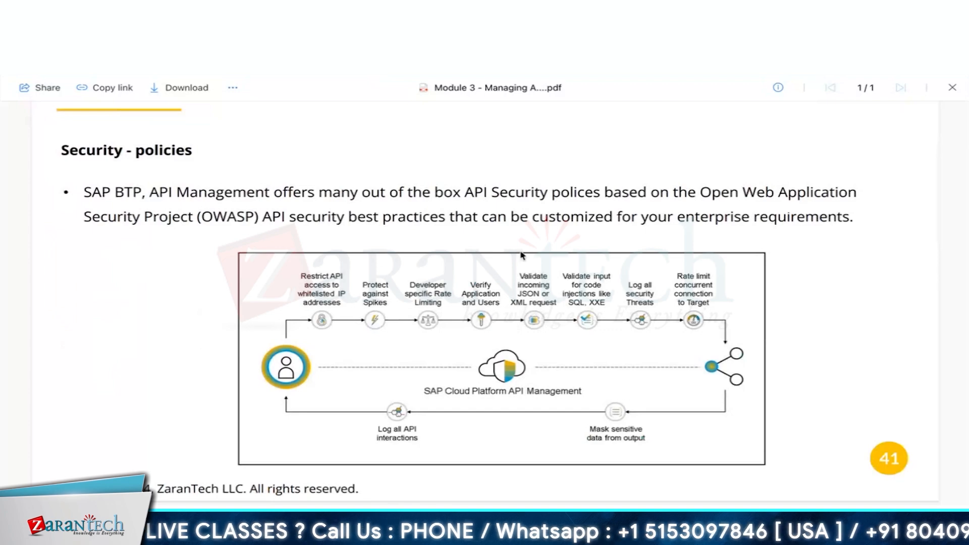
scroll(537, 255, down, 8)
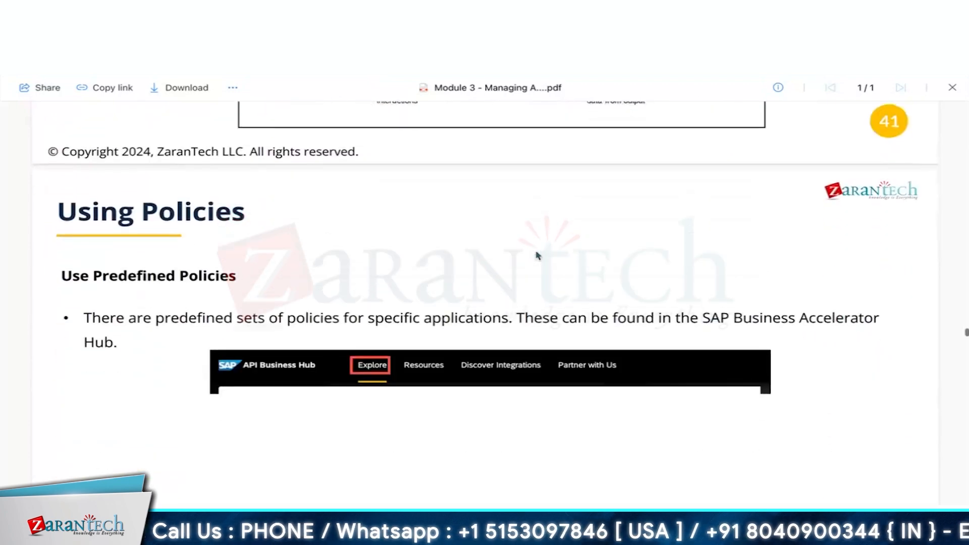
scroll(538, 256, down, 8)
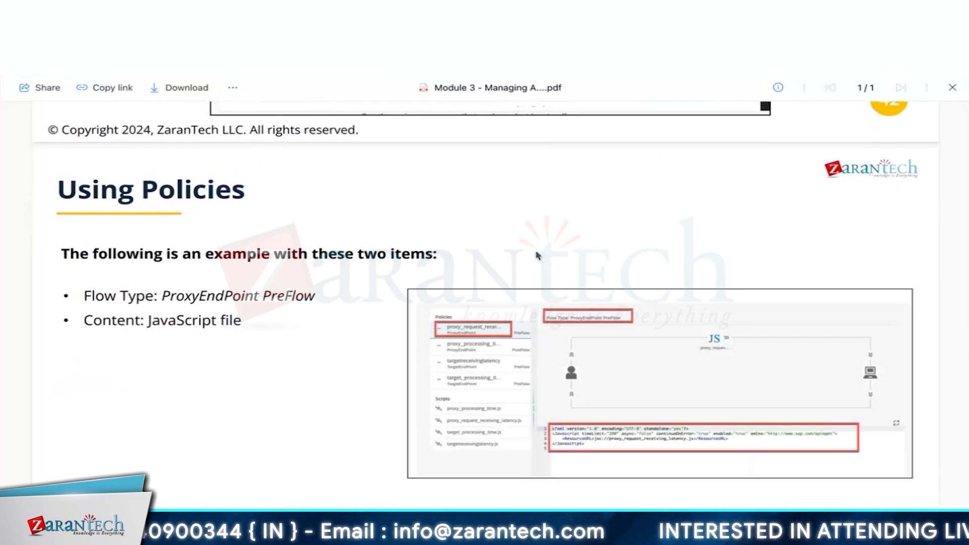
scroll(535, 255, down, 4)
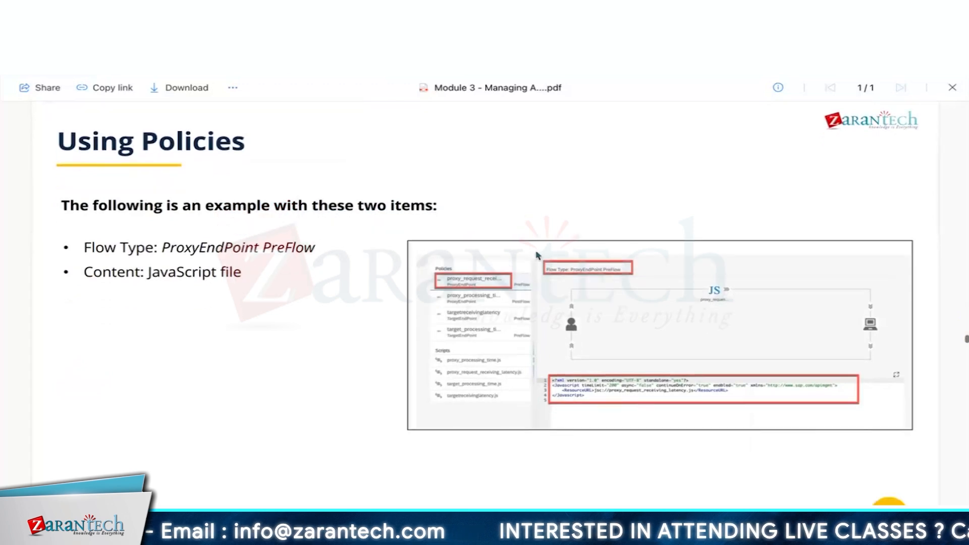
scroll(536, 254, down, 7)
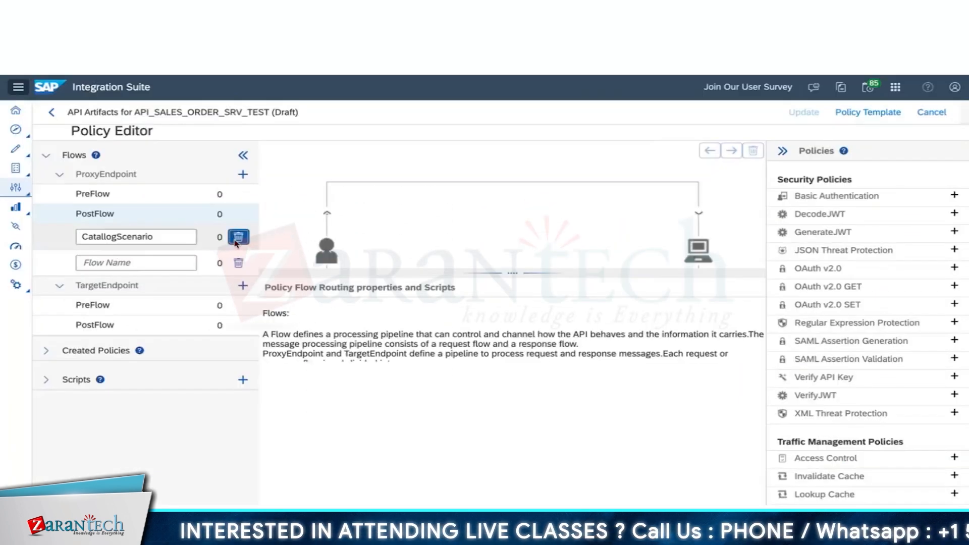
- Delete the CatallogScenario flow and the unnamed flow from the ProxyEndpoint in the policy editor
click(238, 237)
click(525, 336)
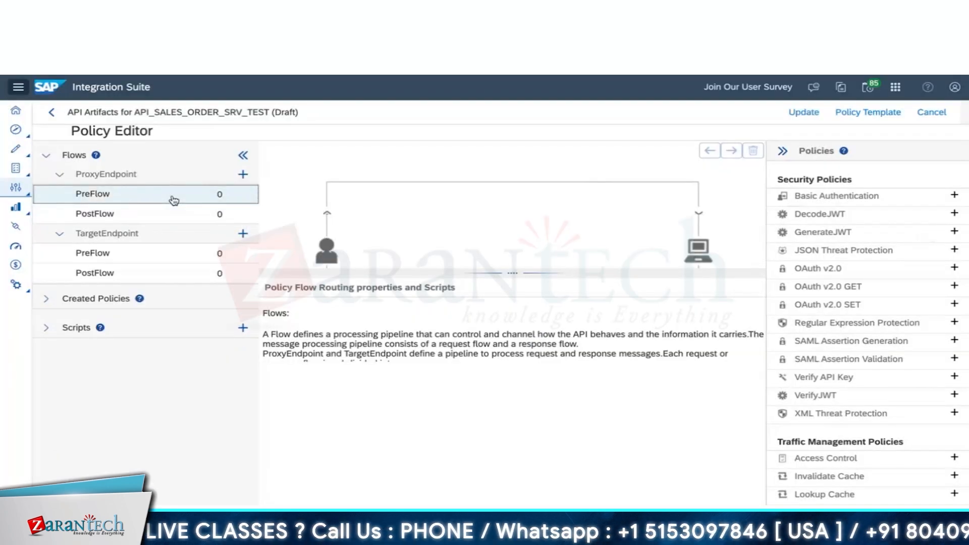
- Add a Quota policy named API_QUOTA to the ProxyEndpoint PreFlow for the Incoming Request stream
click(173, 201)
click(954, 530)
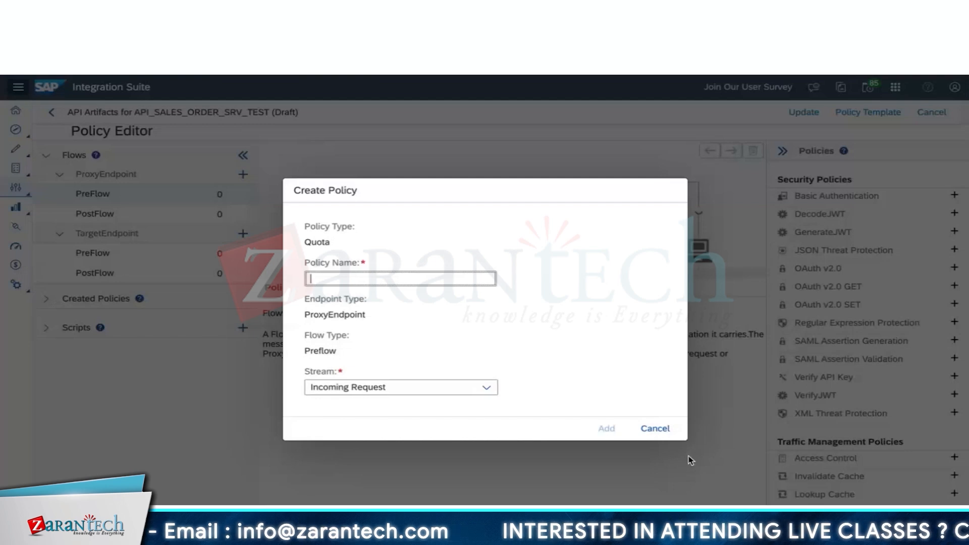
text(API)
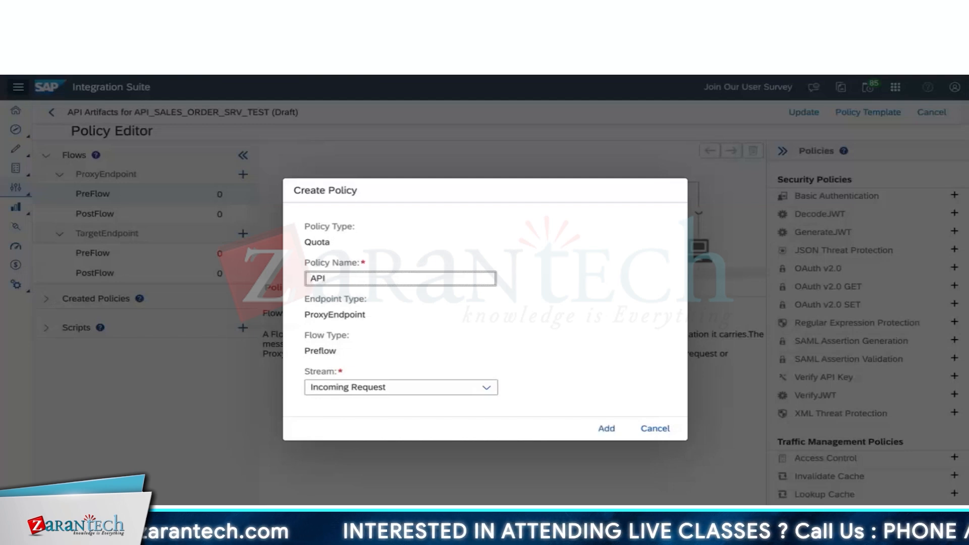
text(_QUOTA)
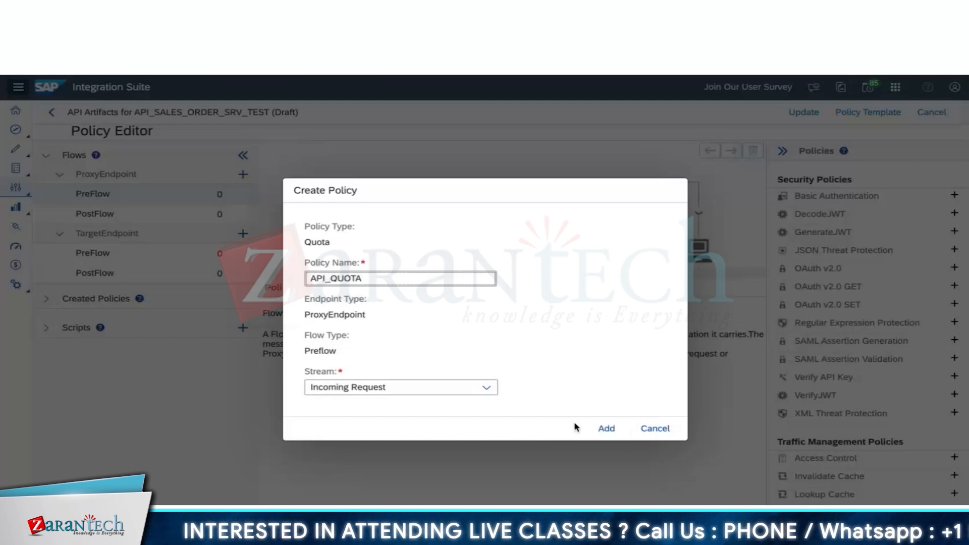
click(602, 429)
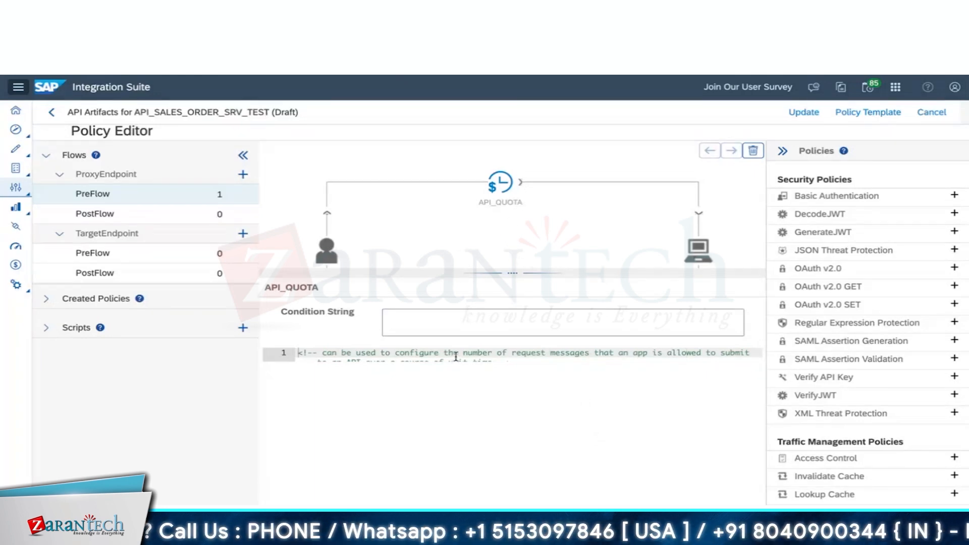
- Copy the entire API_QUOTA policy XML, switch to the text editor and paste it into a new blank document
click(383, 313)
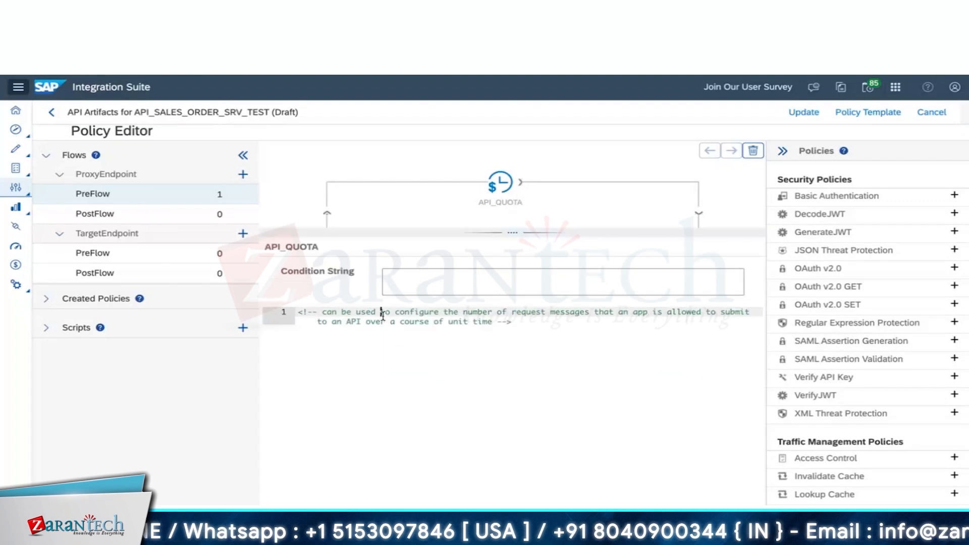
key(ctrl+a)
key(super+Tab)
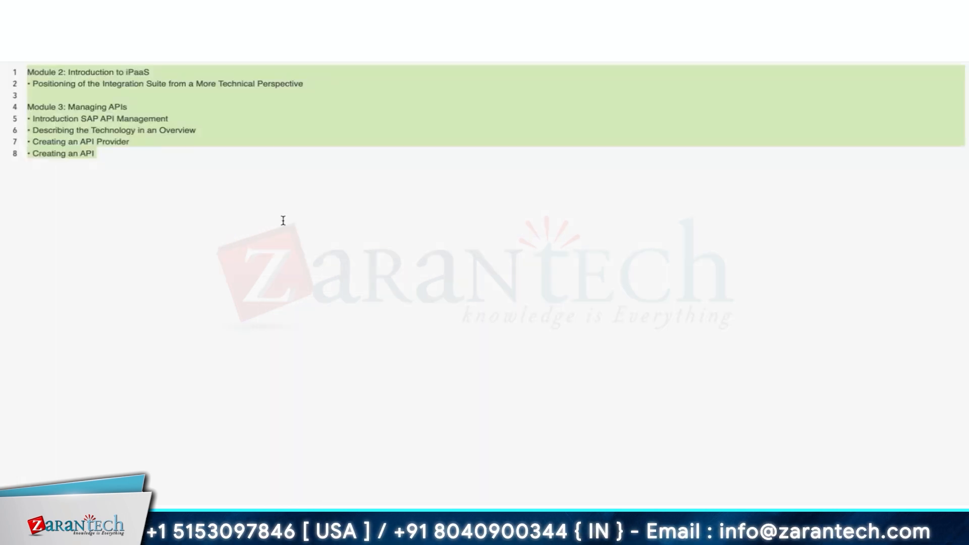
click(212, 186)
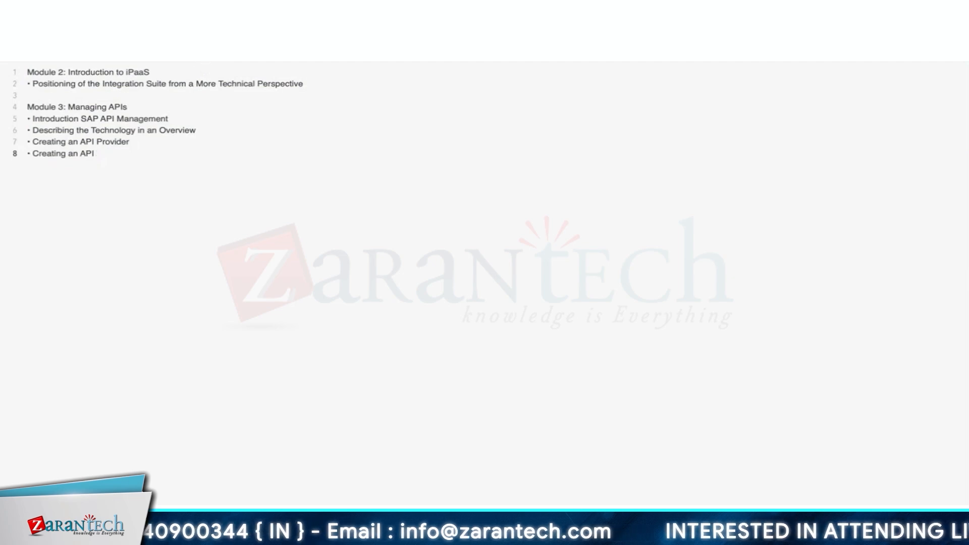
click(93, 9)
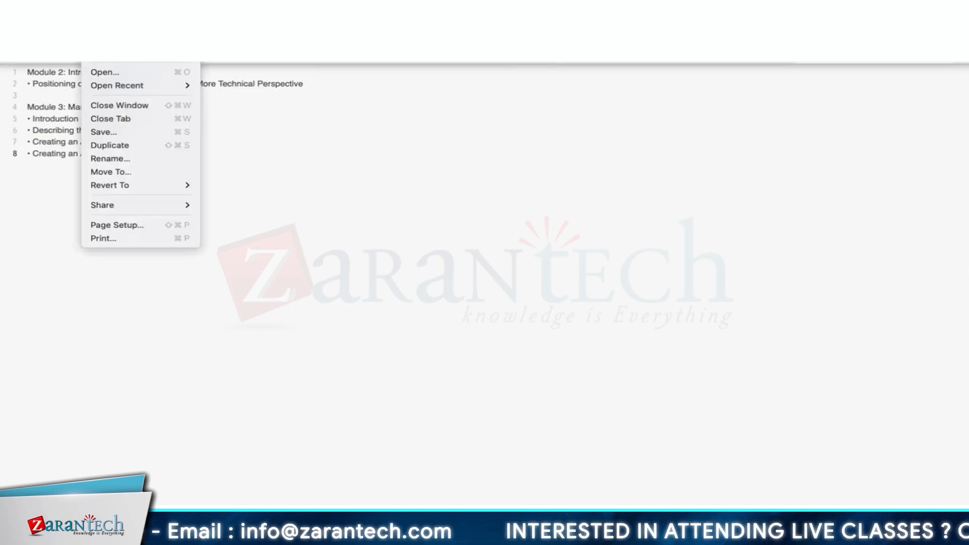
mouse_move(122, 9)
click(94, 9)
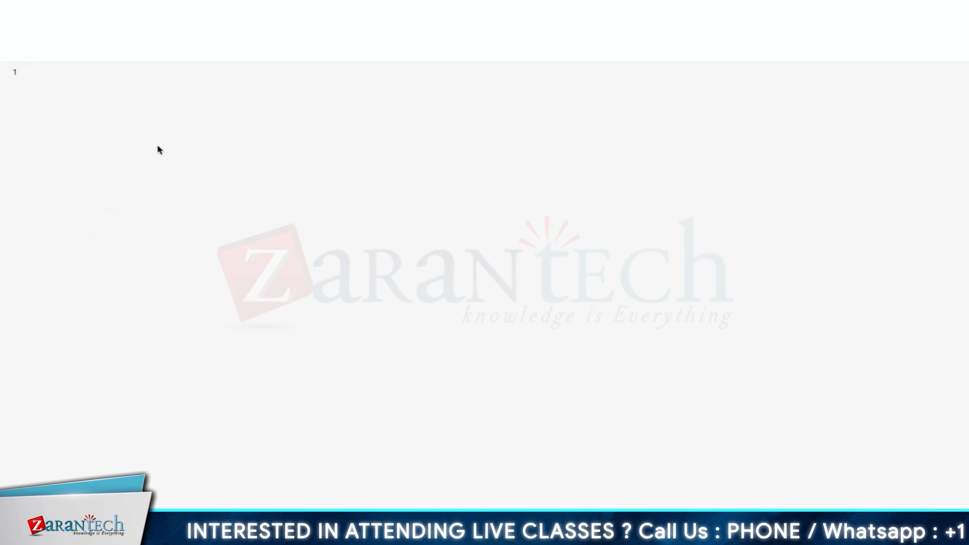
key(ctrl+v)
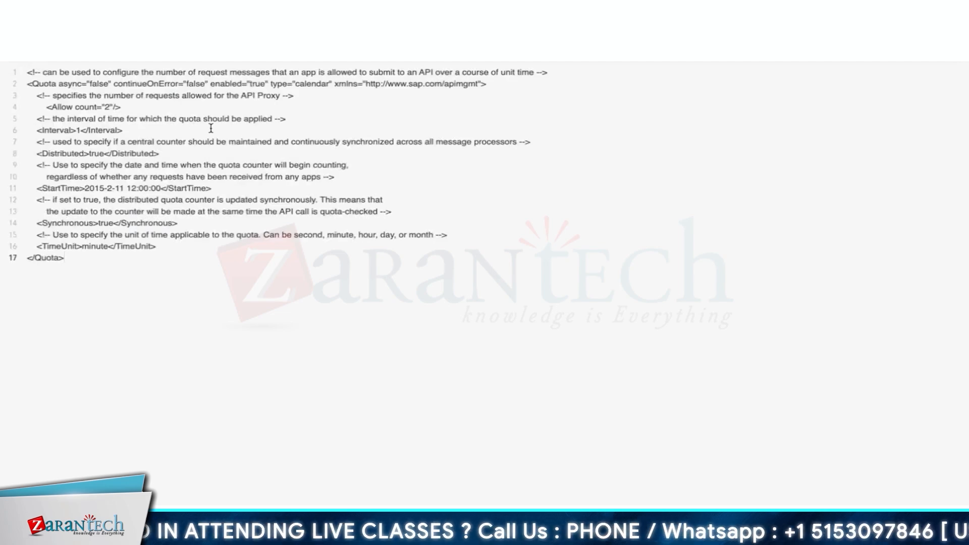
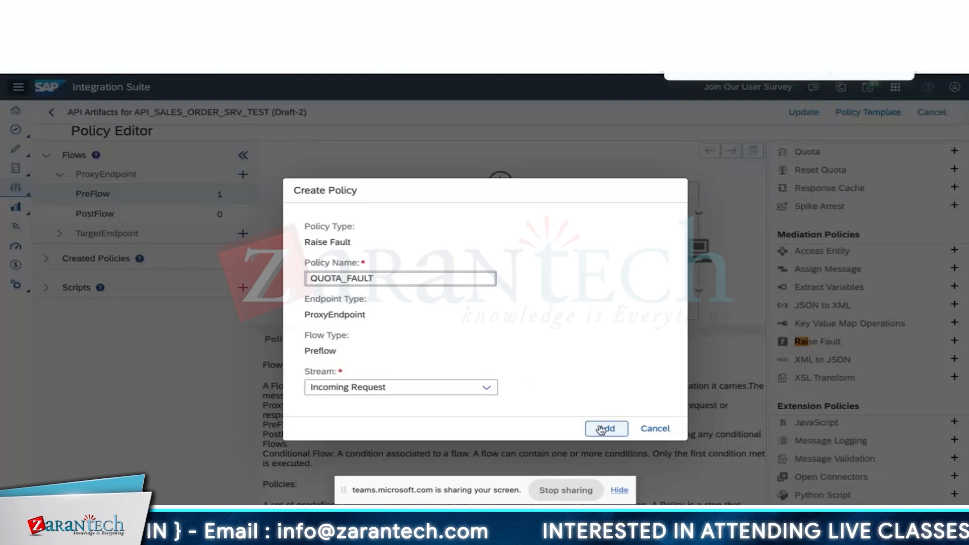
- Add the Raise Fault policy QUOTA_FAULT to the PreFlow's Incoming Request stream with the condition string "ratelimit.ApplyRateLimit.failed == true"
click(603, 428)
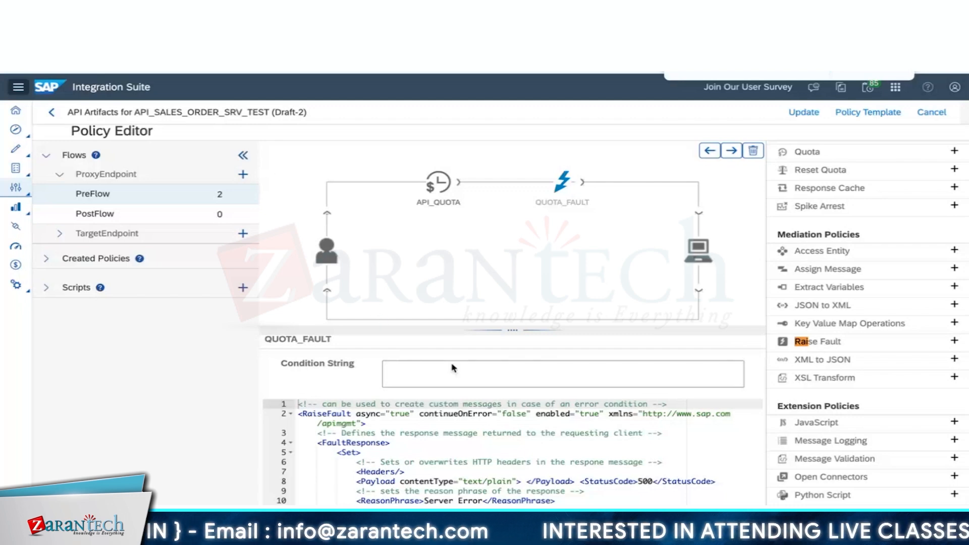
click(433, 371)
click(411, 370)
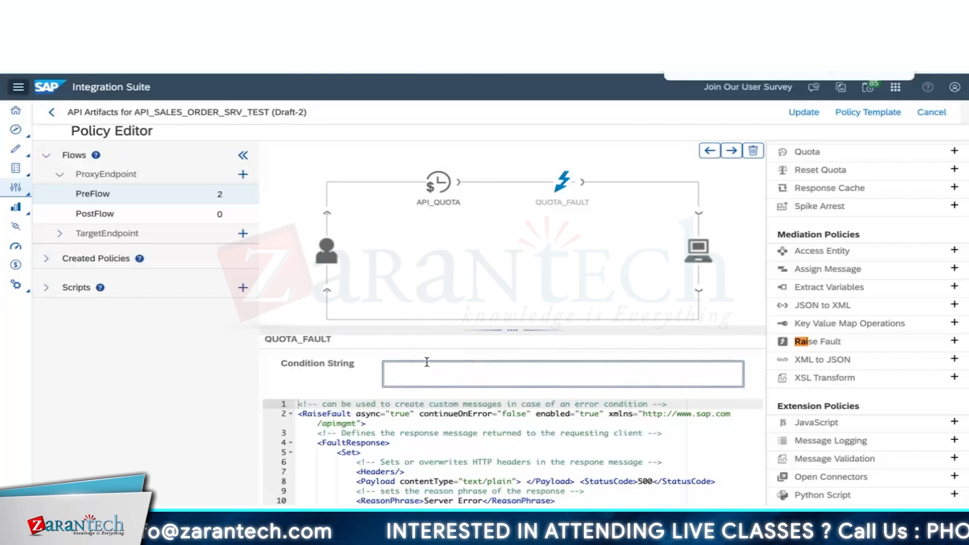
text(rate)
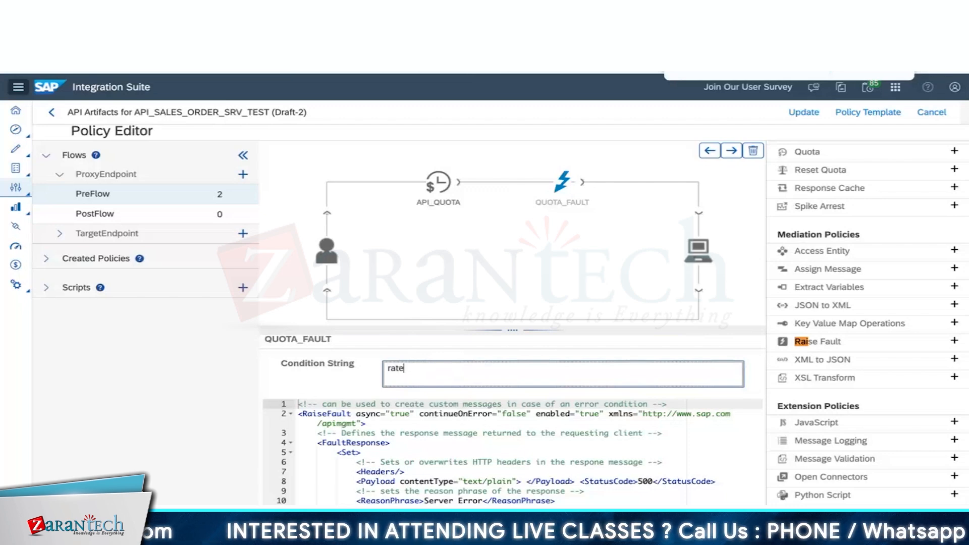
text(limit)
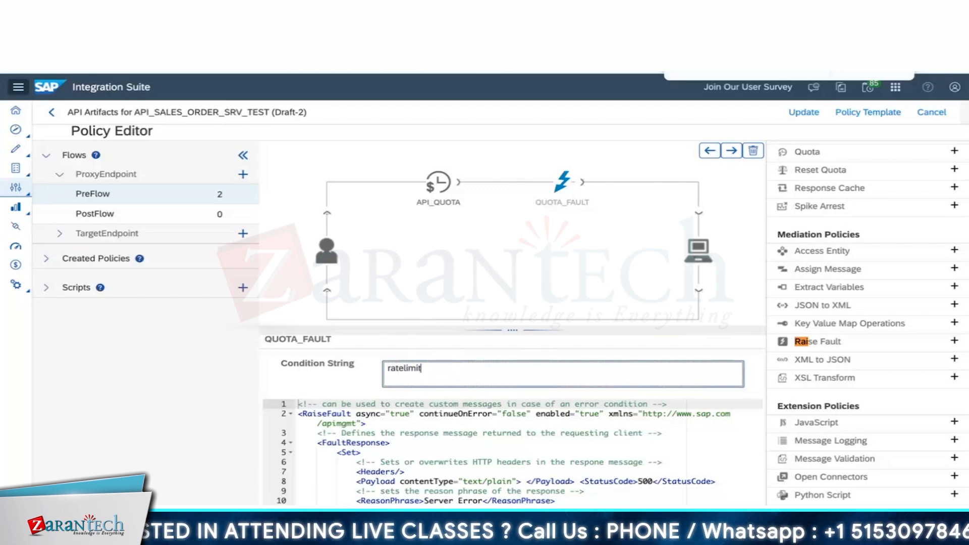
text(.)
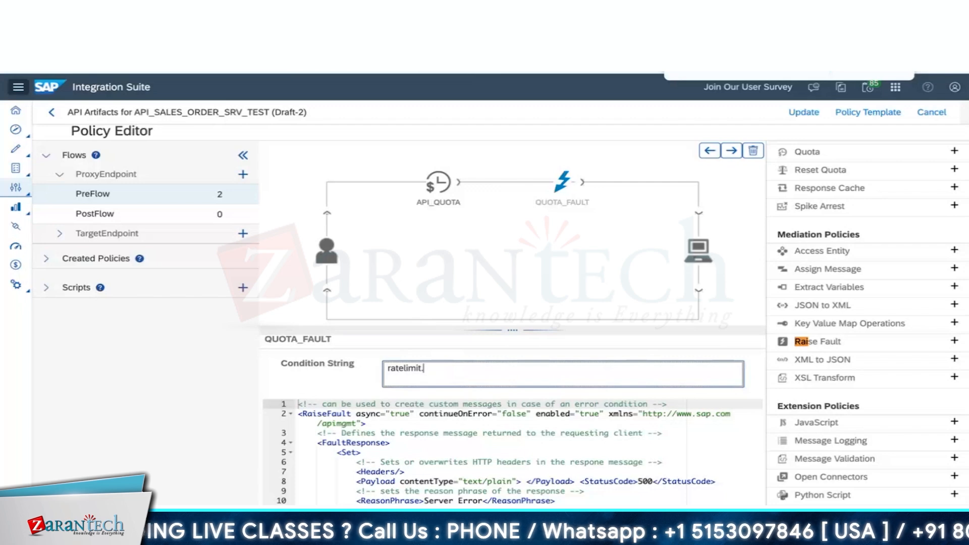
text(A)
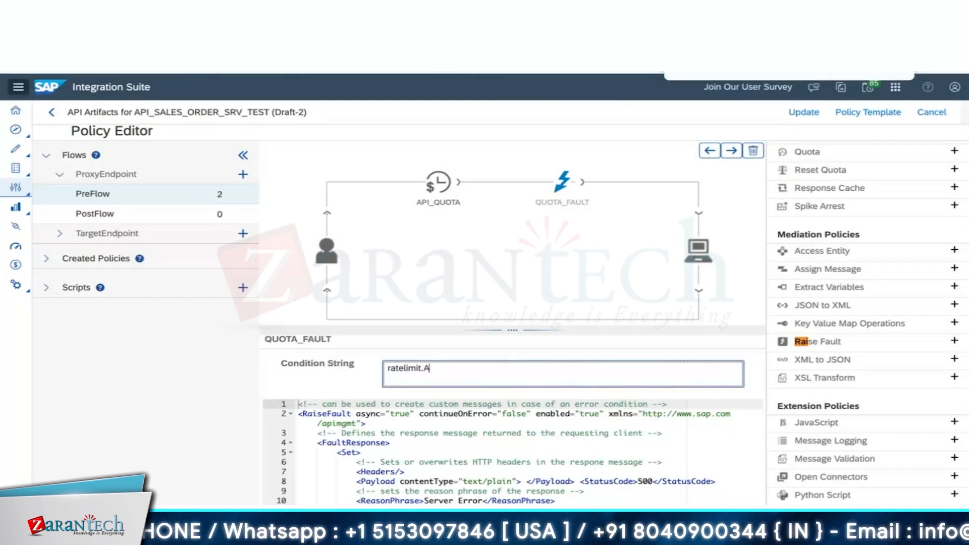
text(pply)
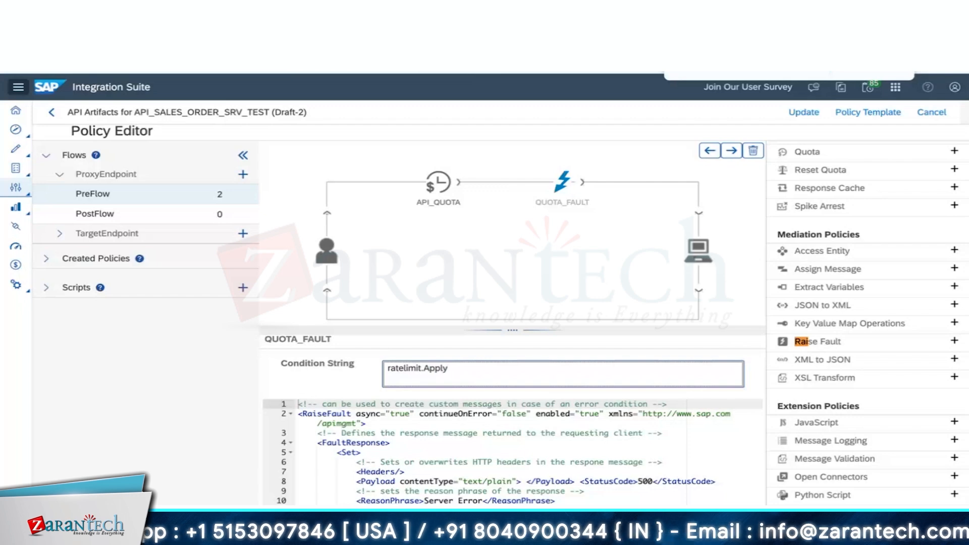
text(Rat)
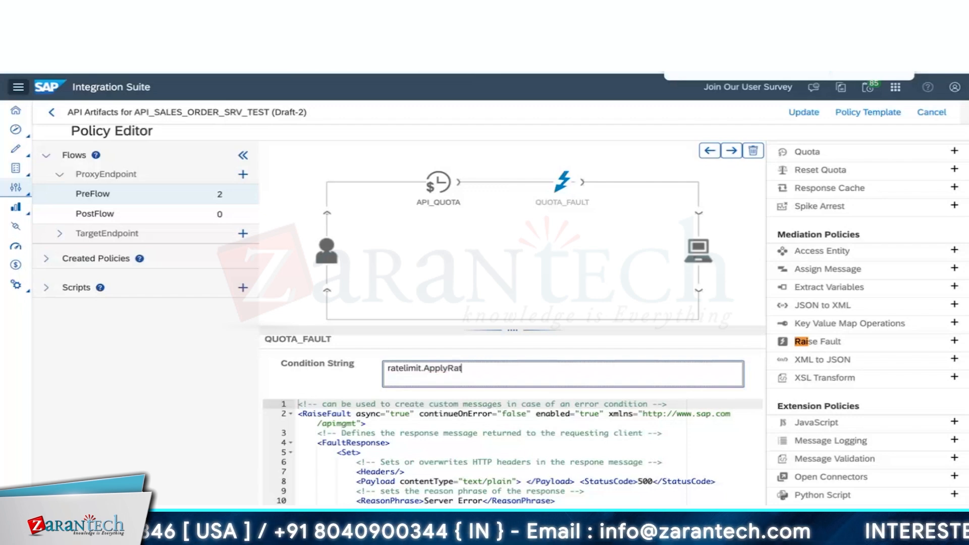
text(e)
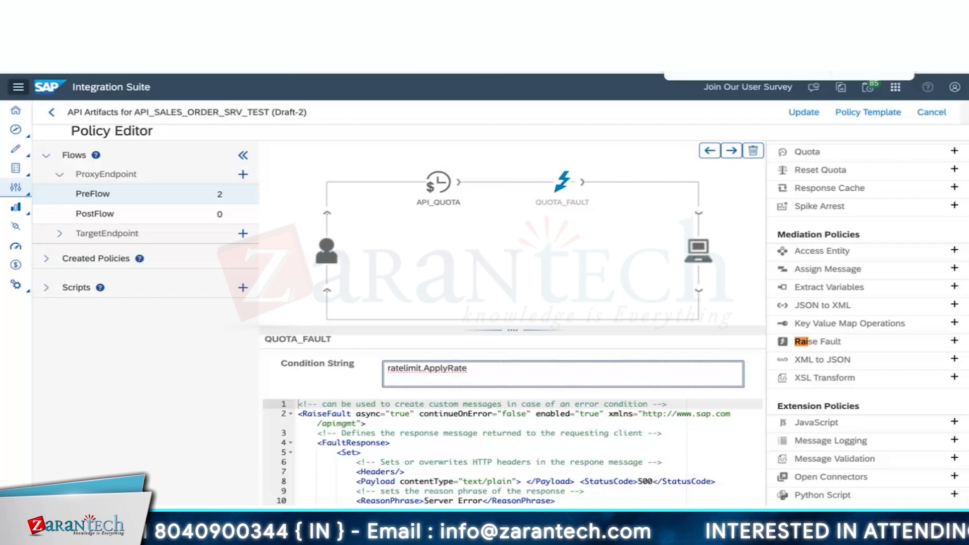
text(Limi)
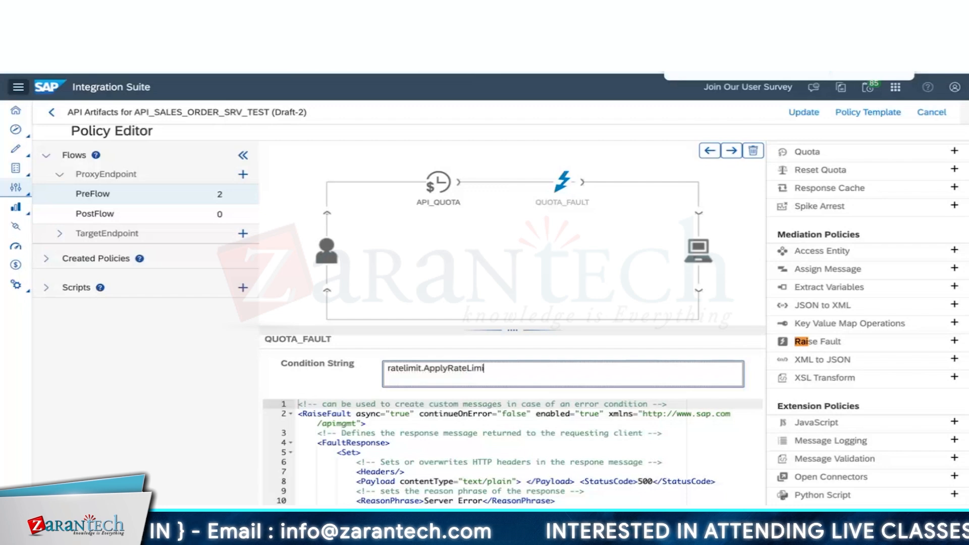
text(t.fs)
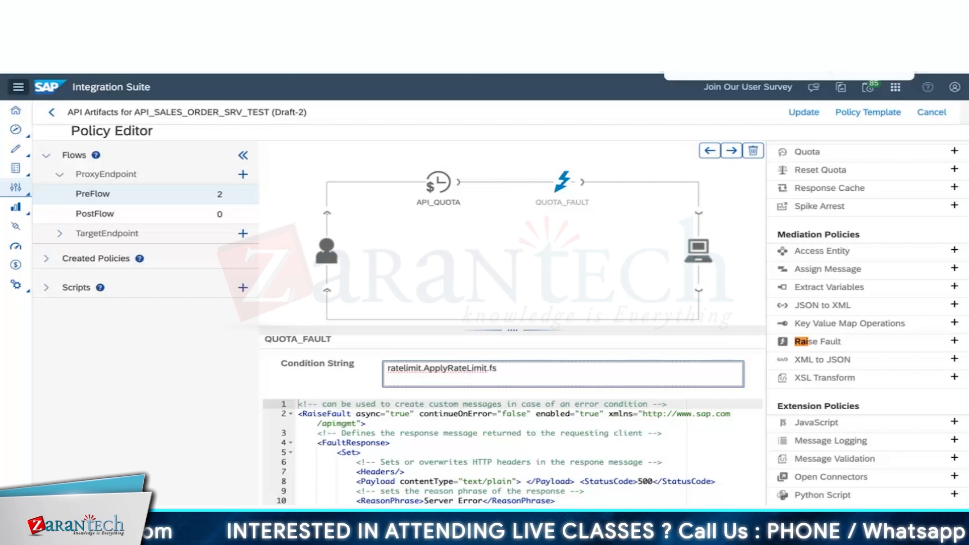
key(BackSpace)
text(ailed)
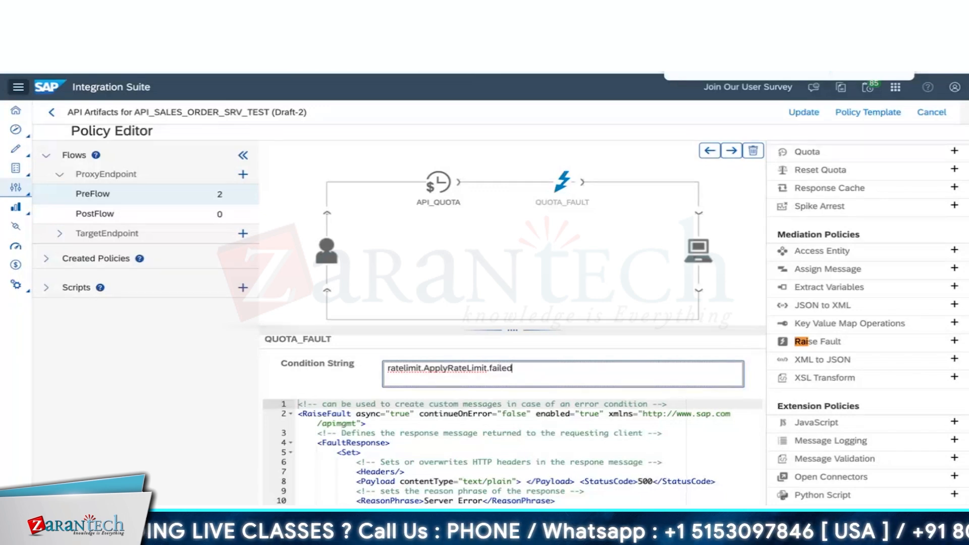
text( =)
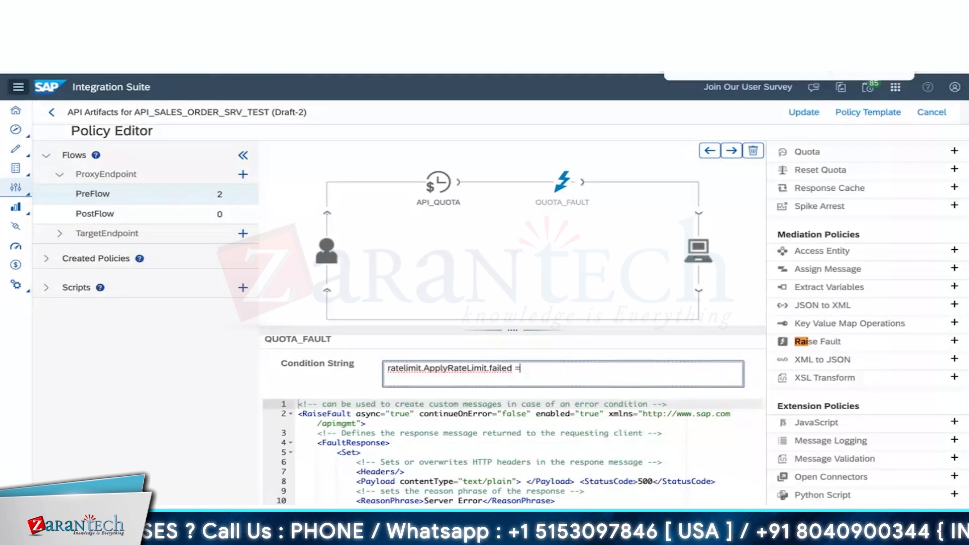
text(= tru)
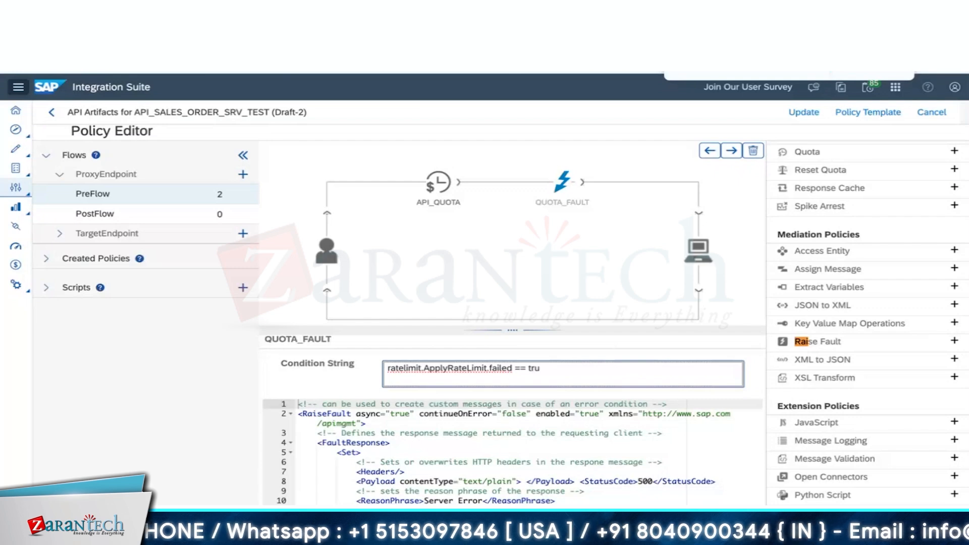
text(e)
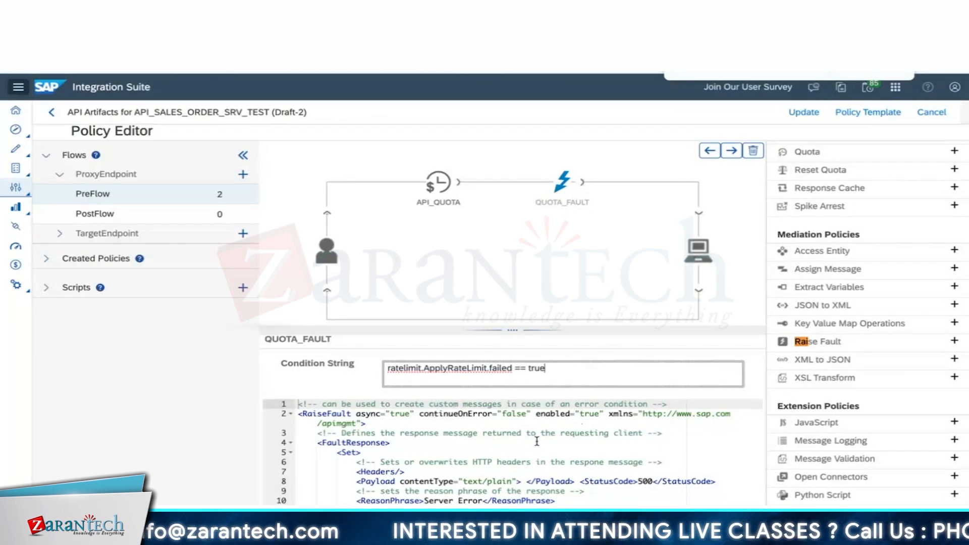
- Set the StatusCode in the QUOTA_FAULT policy's fault response XML to 429
click(490, 453)
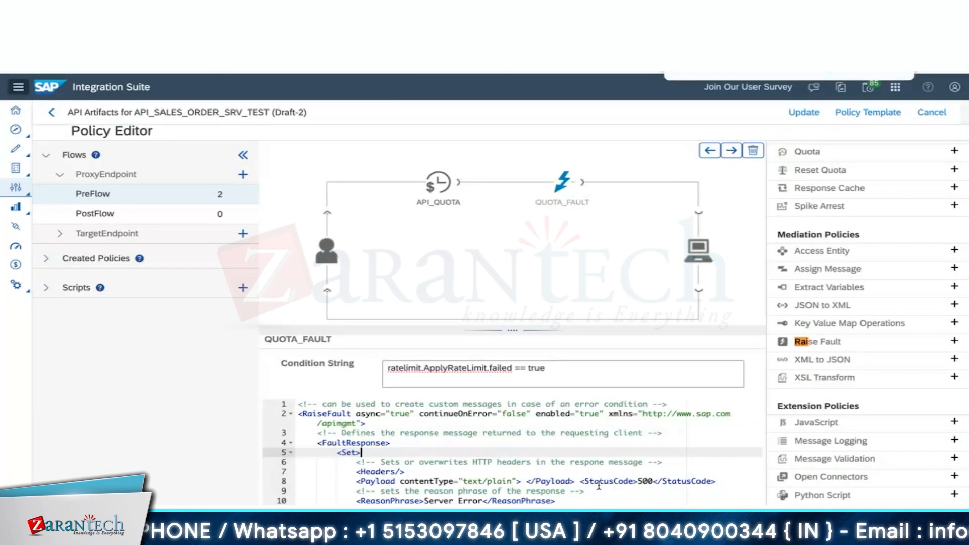
click(580, 481)
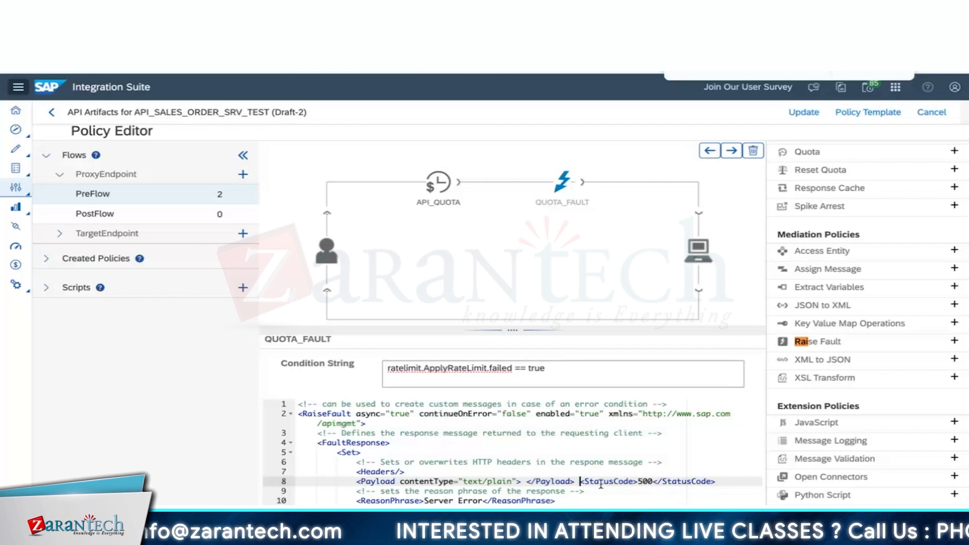
double_click(650, 480)
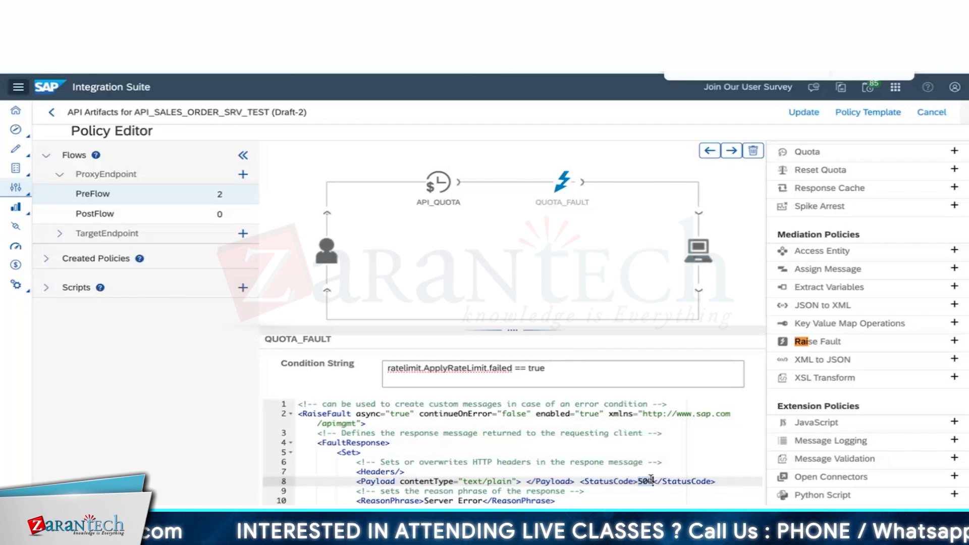
text(429)
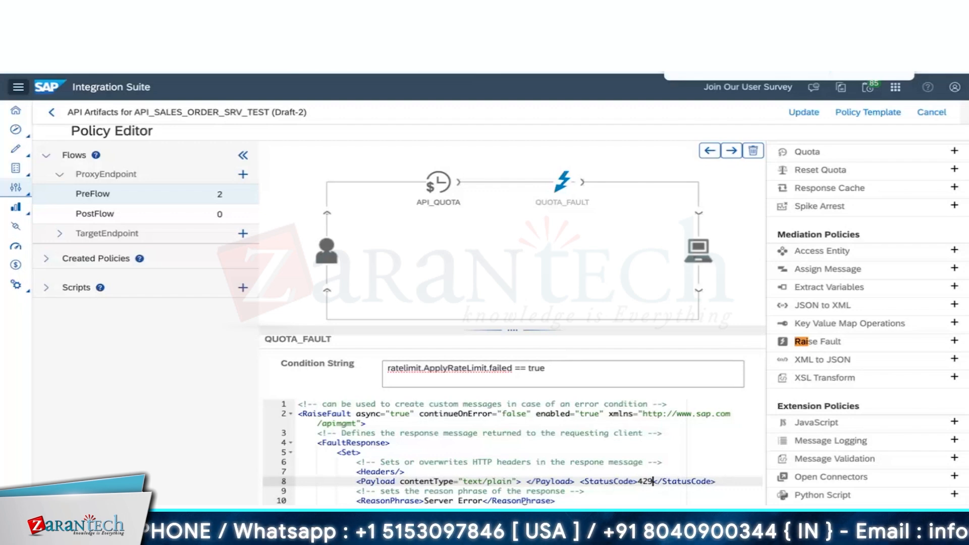
- Set the QUOTA_FAULT policy's ReasonPhrase to "Rate Limit Exceeded" and update the API's policies
drag(486, 501, 424, 500)
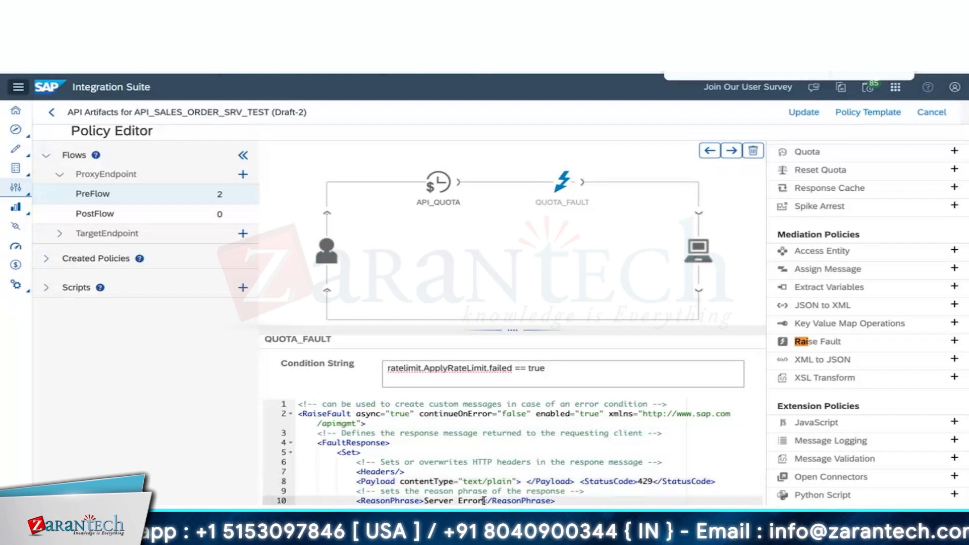
text(Rate)
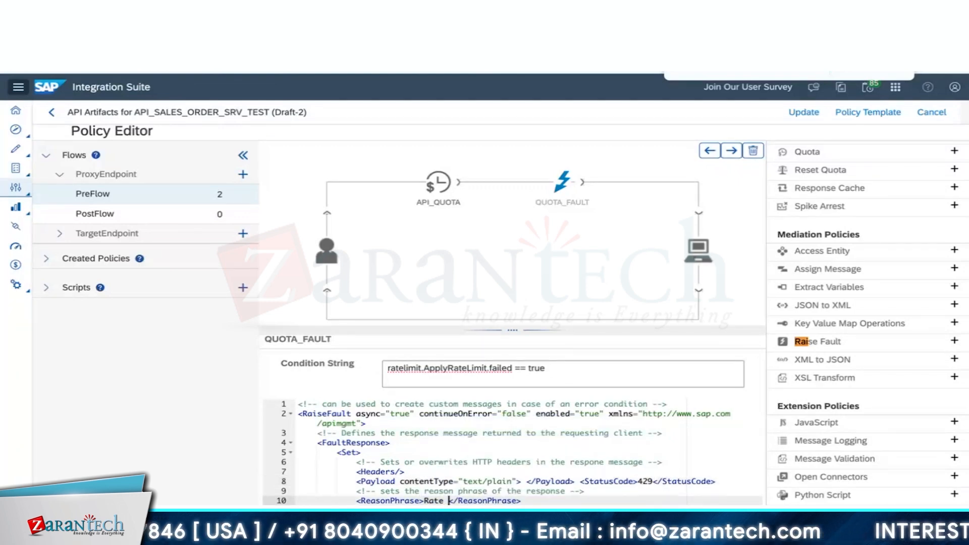
text( Limit)
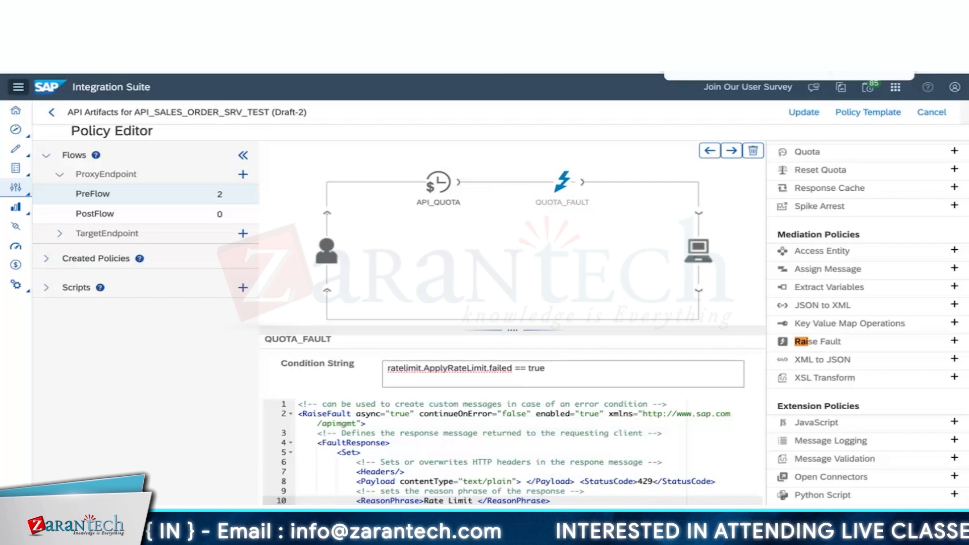
text( E)
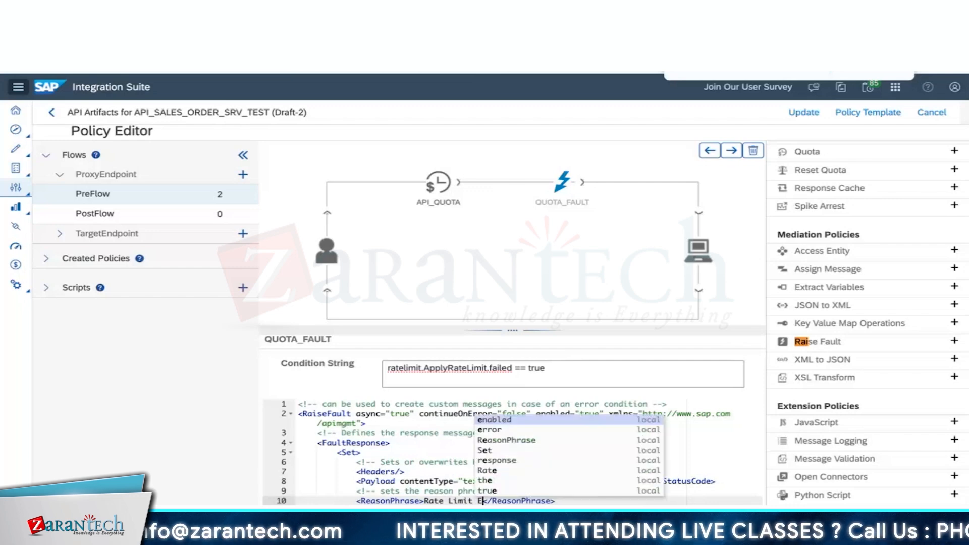
text(xceeded)
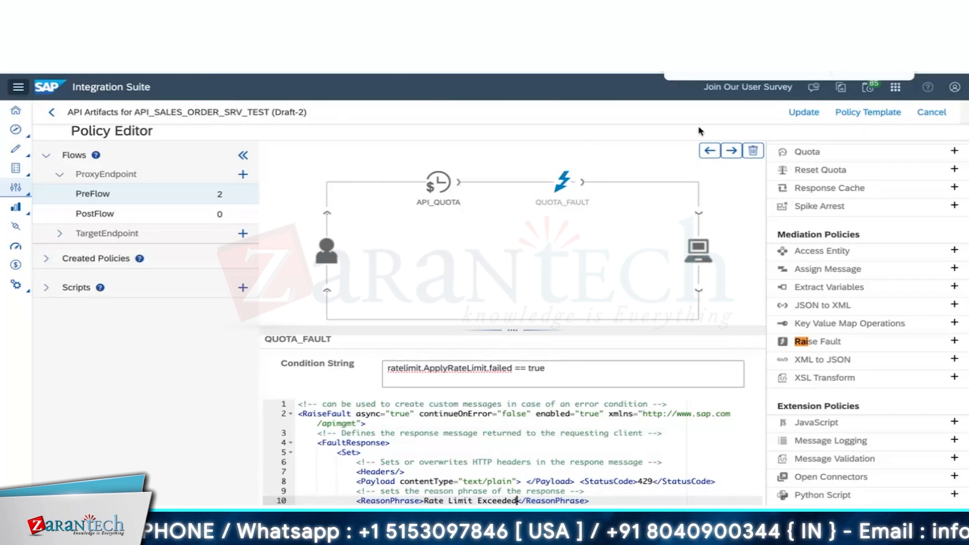
click(803, 112)
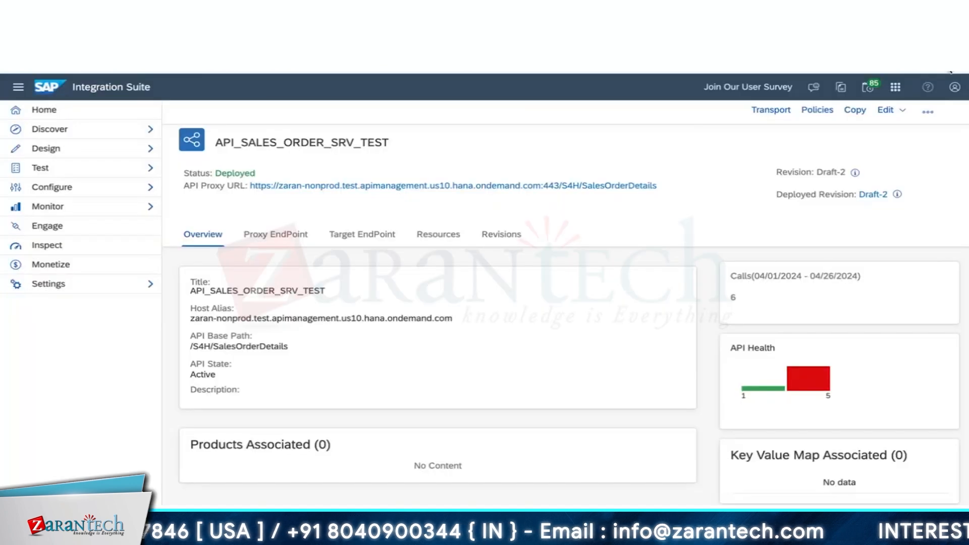
- Switch to Postman and send the GET request for SalesOrderDetails/$metadata twice to test the quota policies
click(933, 117)
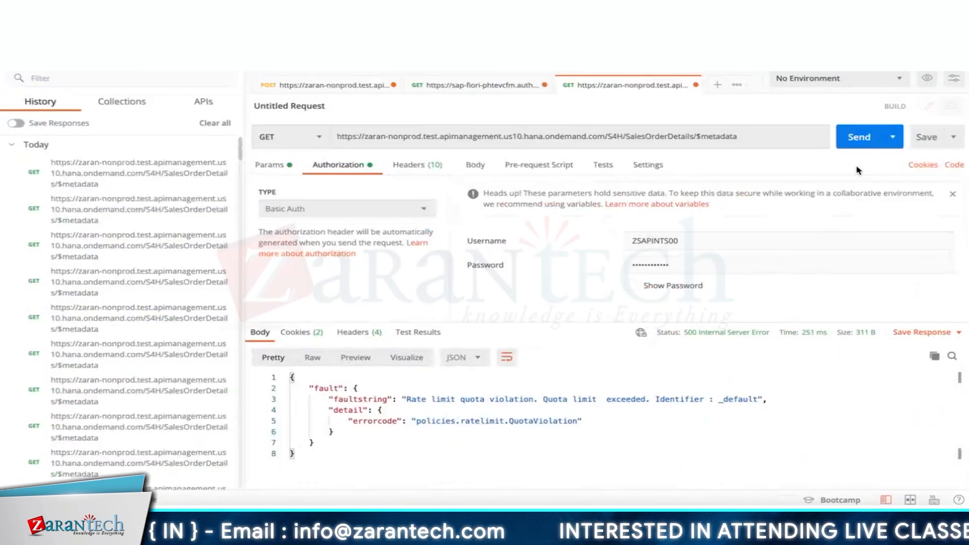
click(866, 139)
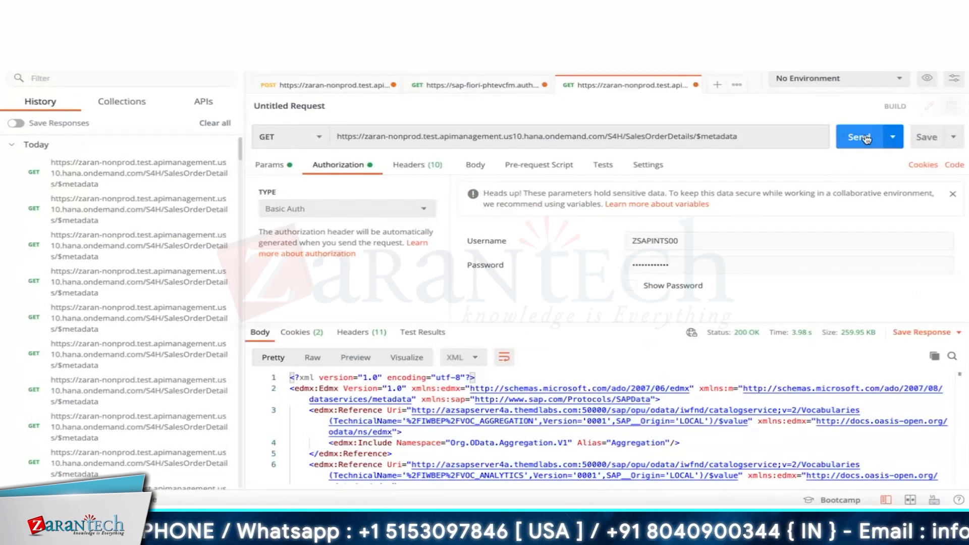
click(860, 137)
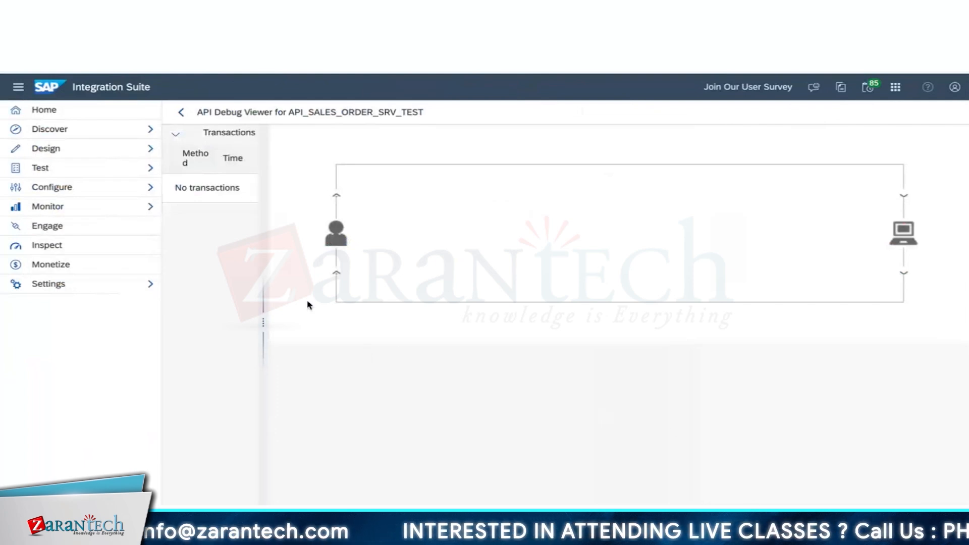
- Reopen API_SALES_ORDER_SRV_TEST from the configured APIs and open its API Debug Viewer
click(41, 112)
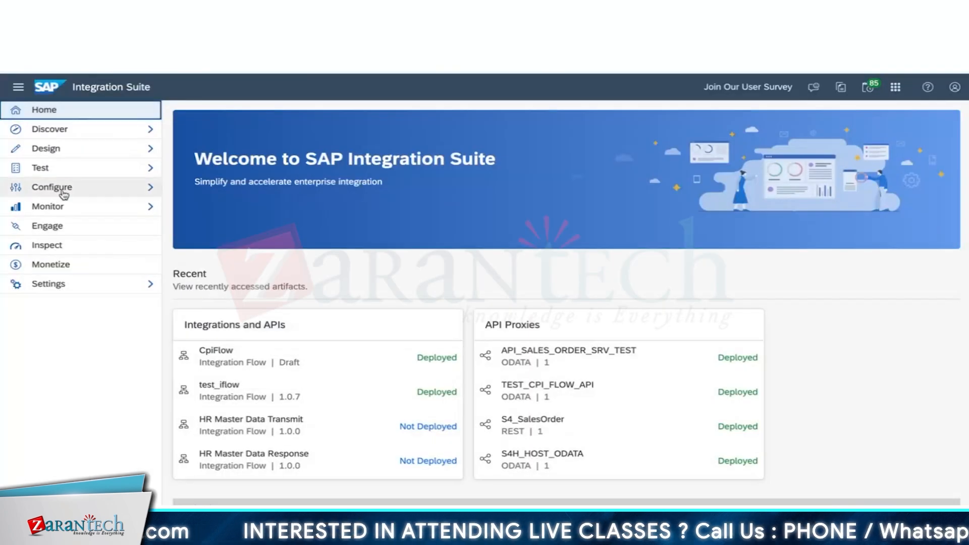
click(52, 189)
click(18, 87)
click(212, 255)
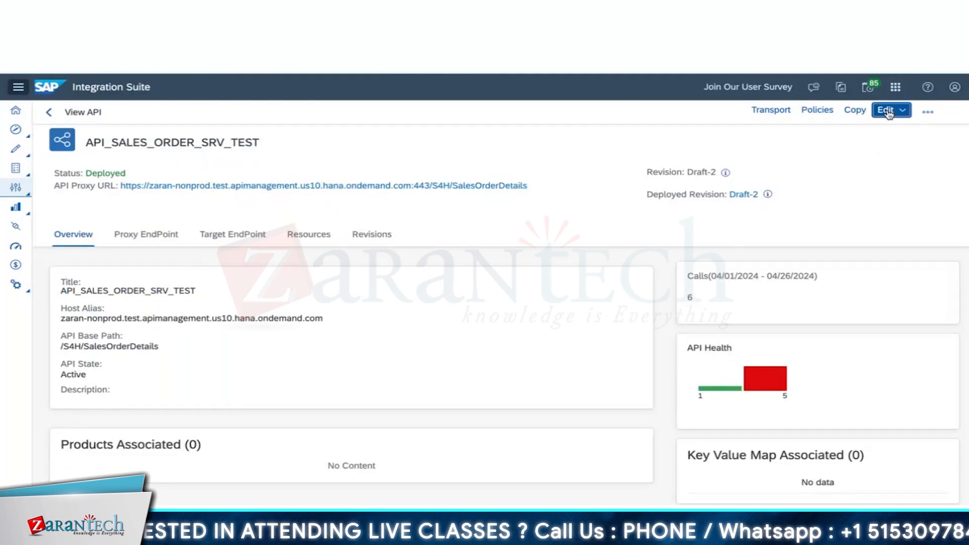
click(927, 112)
click(902, 154)
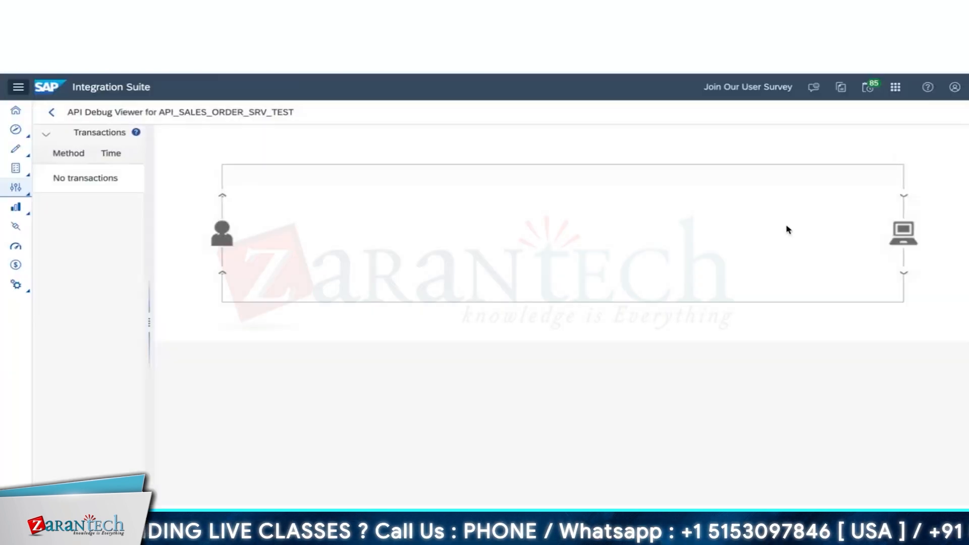
- Examine the quota policy's execution step and request headers in the first GET transaction of the debug trace
key(super+Tab)
key(super+Tab)
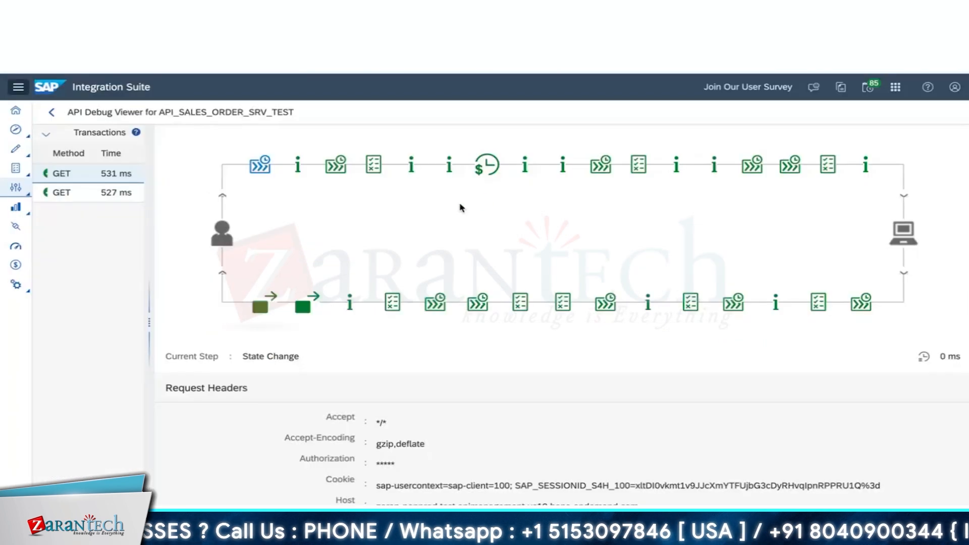
click(487, 166)
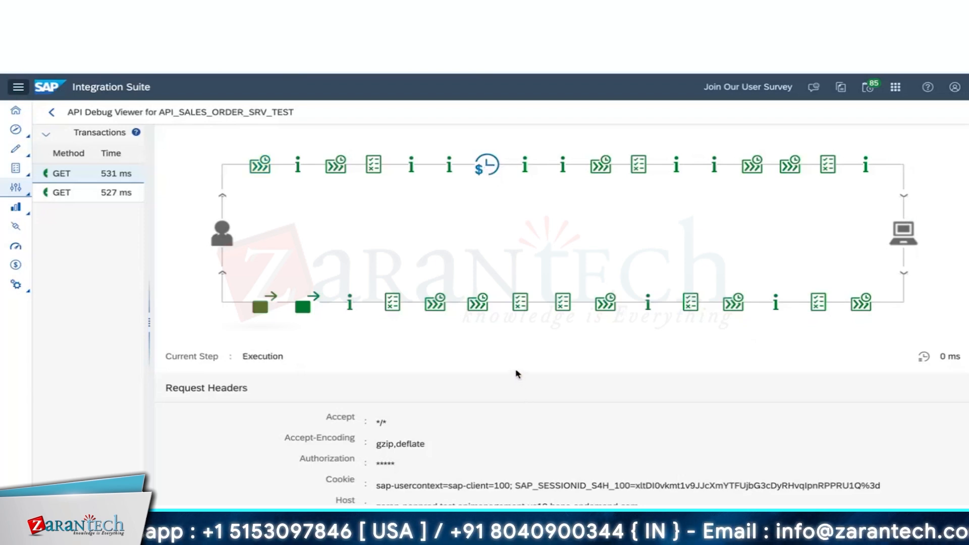
drag(468, 443, 471, 475)
scroll(470, 475, down, 5)
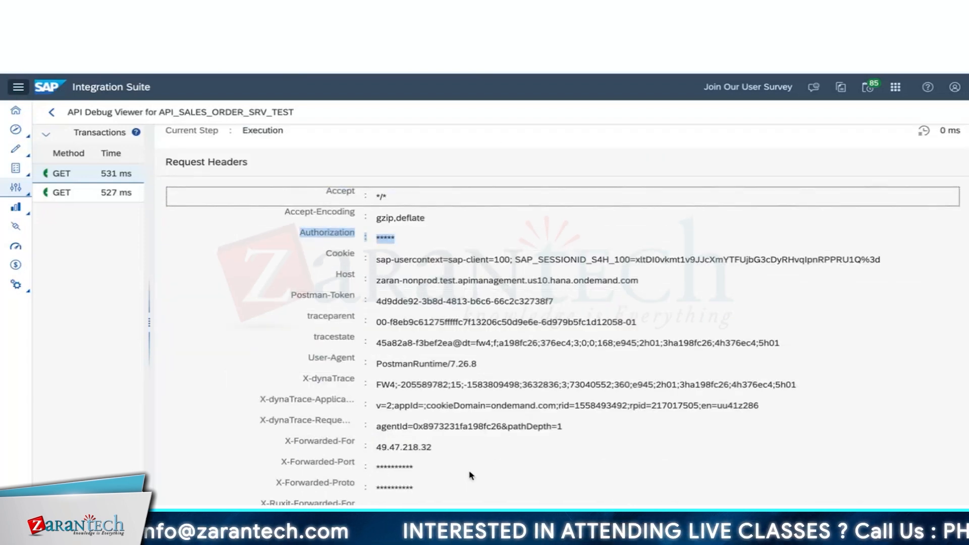
- Switch to Postman and send the GET request for SalesOrderDetails/$metadata repeatedly to exceed the quota limit
key(super+Tab)
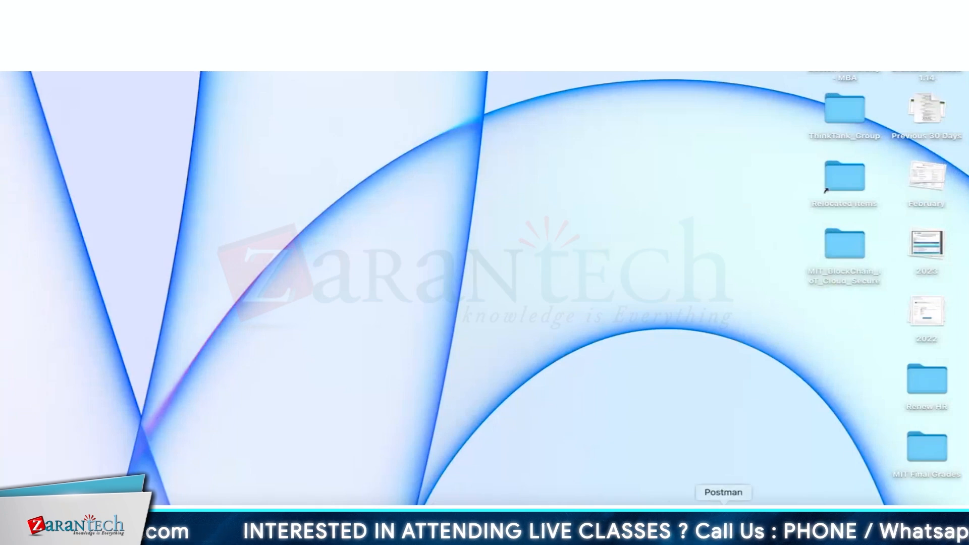
click(725, 507)
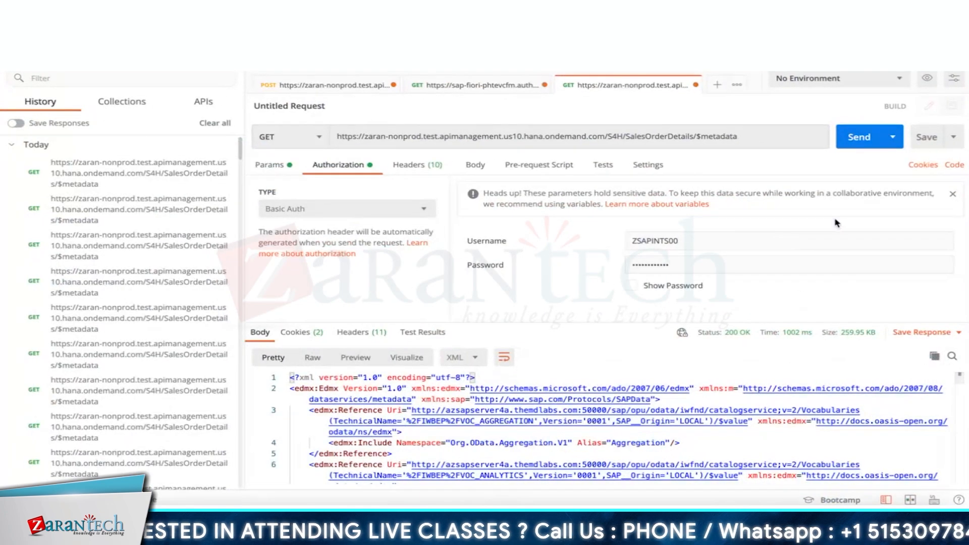
click(865, 146)
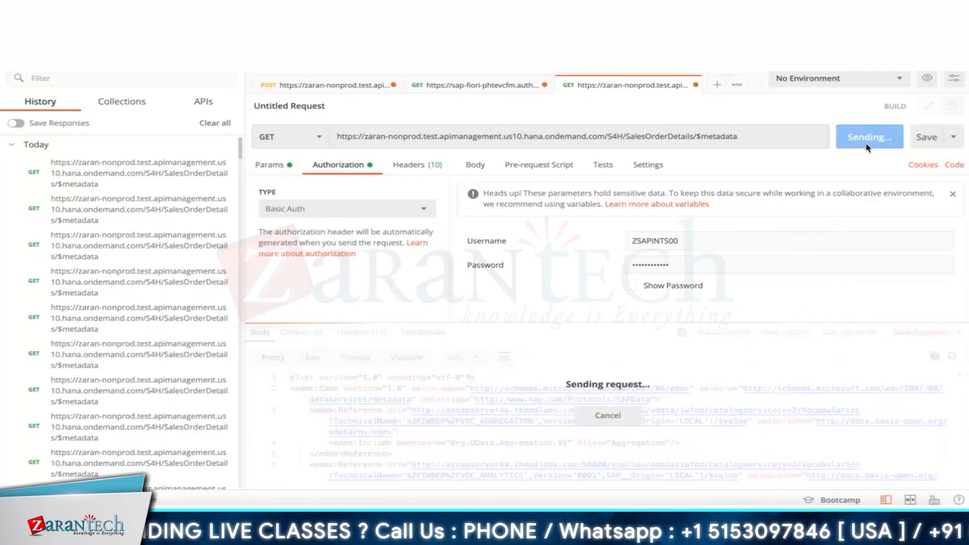
click(866, 146)
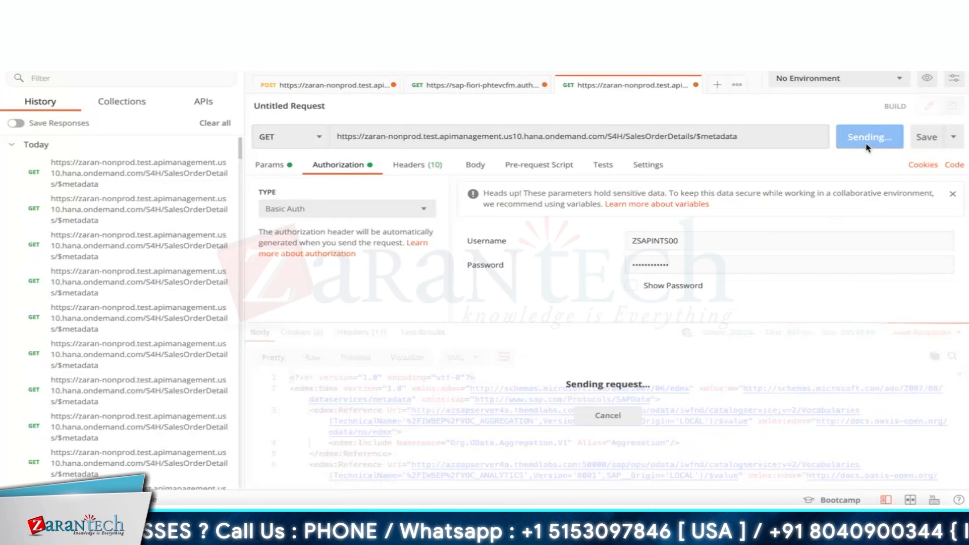
click(866, 145)
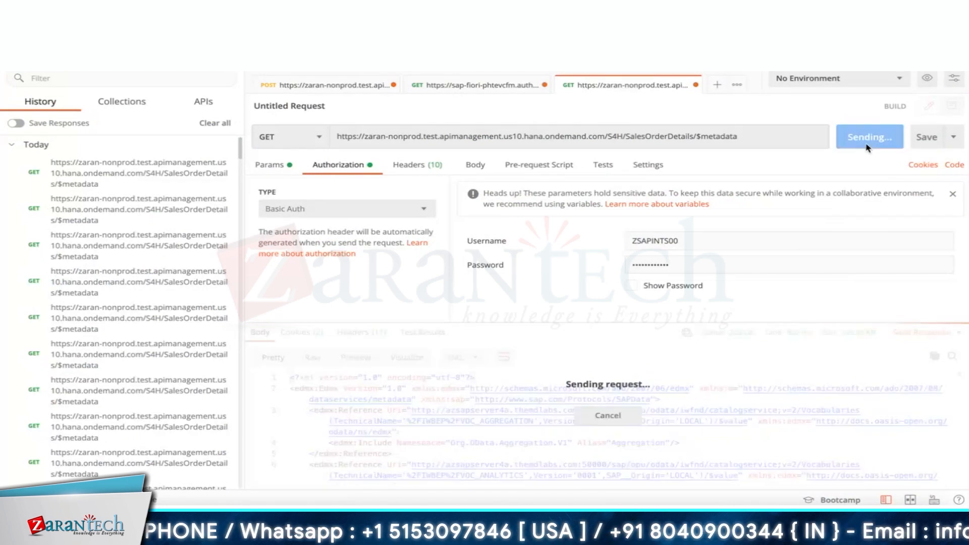
click(866, 146)
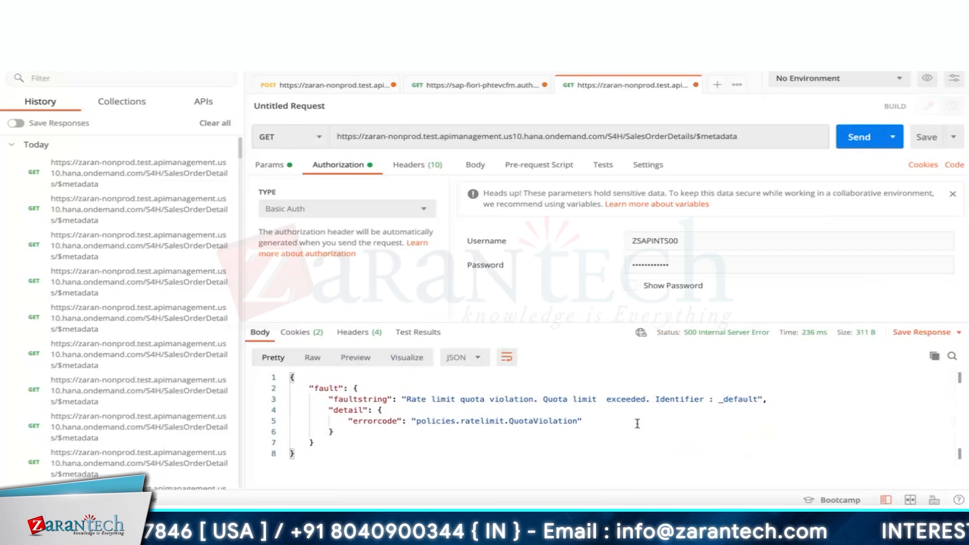
- Switch back to Chrome and examine the error, flow change and quota steps of the failed GET transaction
key(super+Tab)
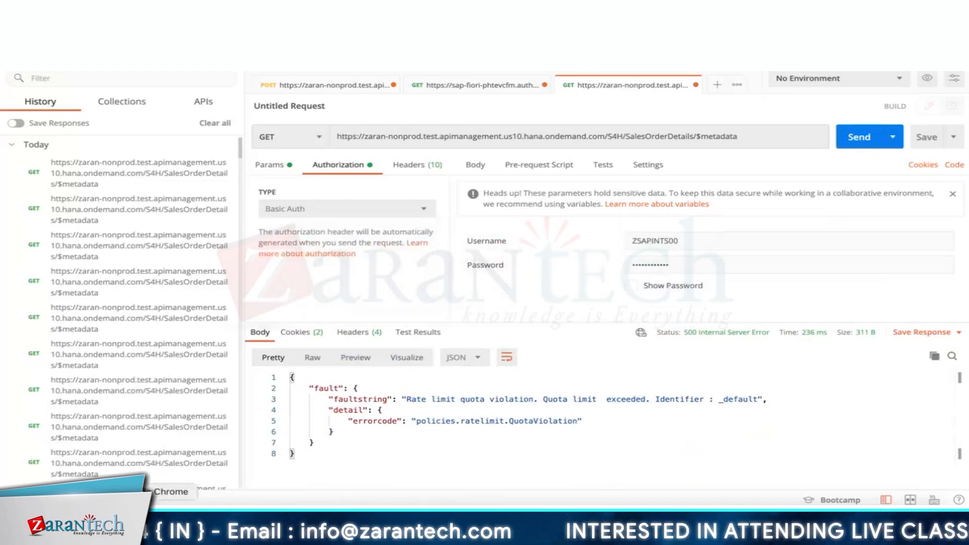
click(157, 523)
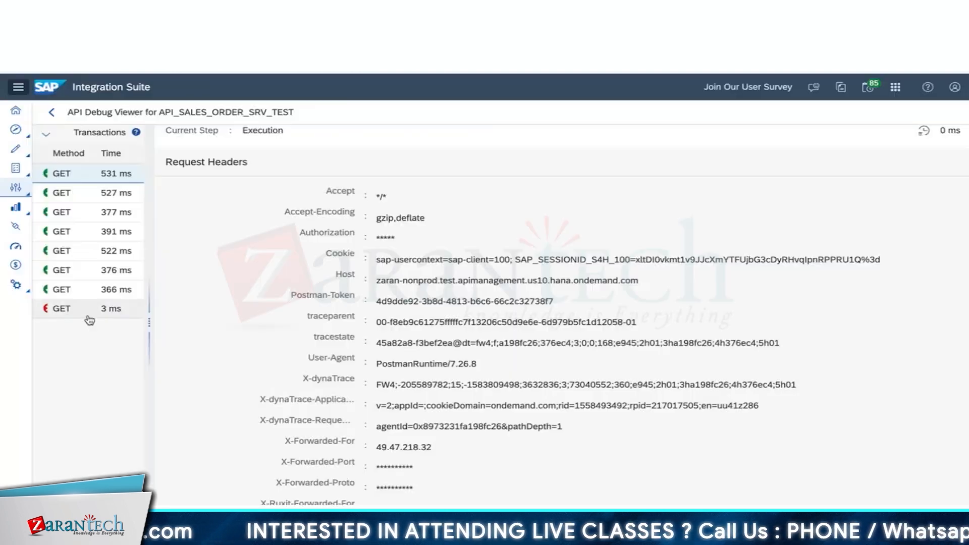
click(89, 309)
scroll(449, 338, down, 3)
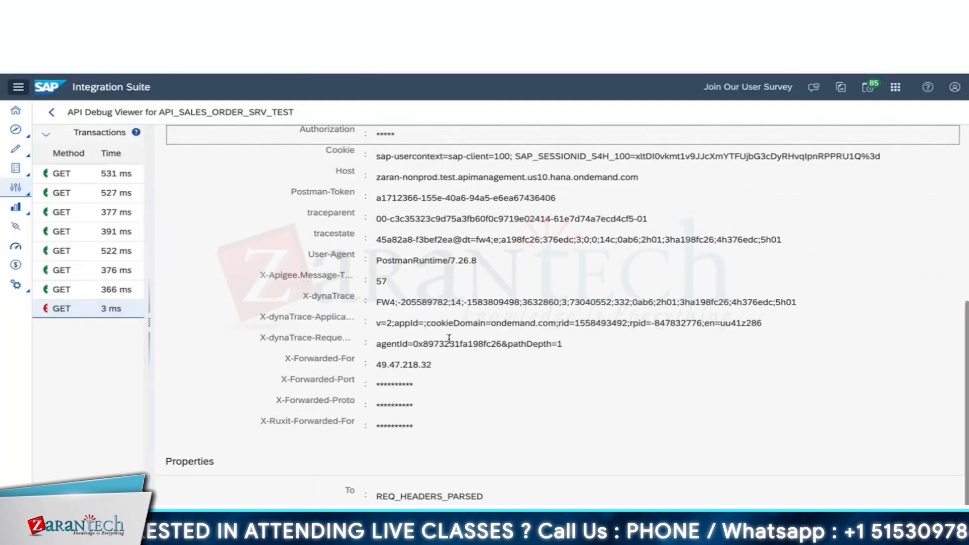
scroll(448, 338, up, 10)
click(605, 164)
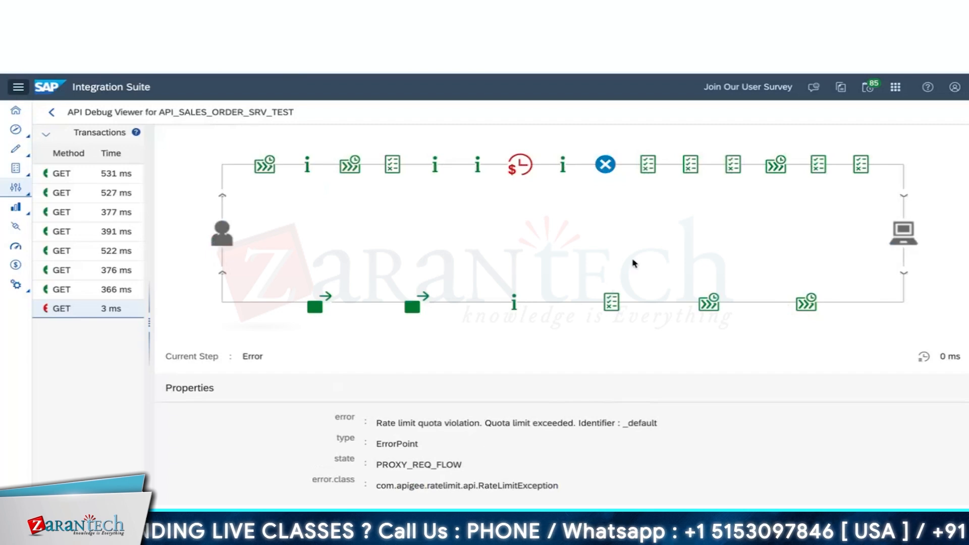
click(563, 168)
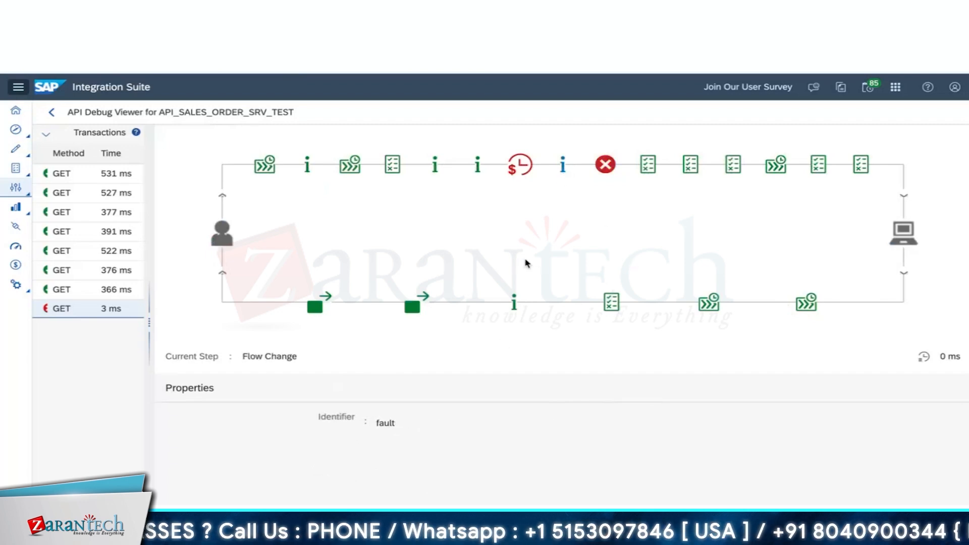
click(521, 163)
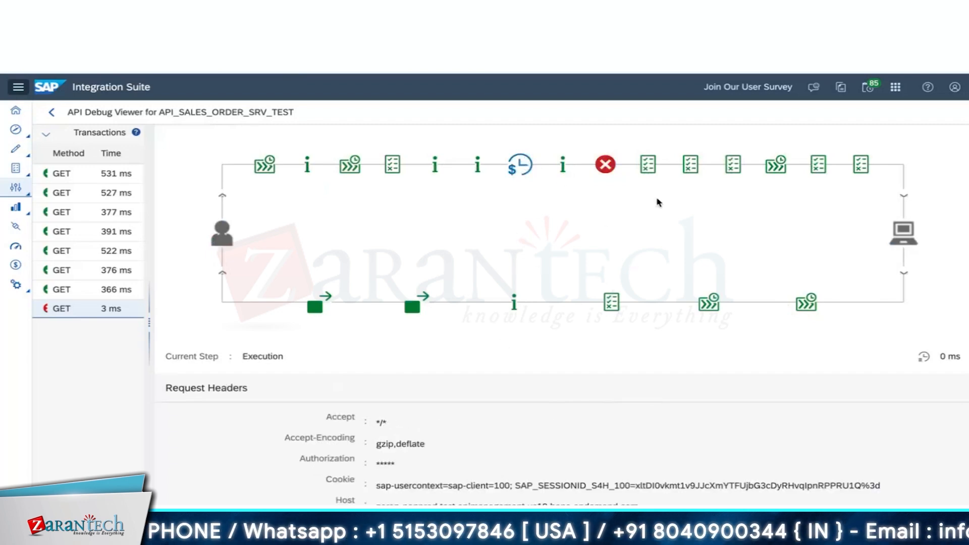
- Check the condition steps following the error in the failed transaction, and review the error step's properties again
click(648, 164)
click(690, 164)
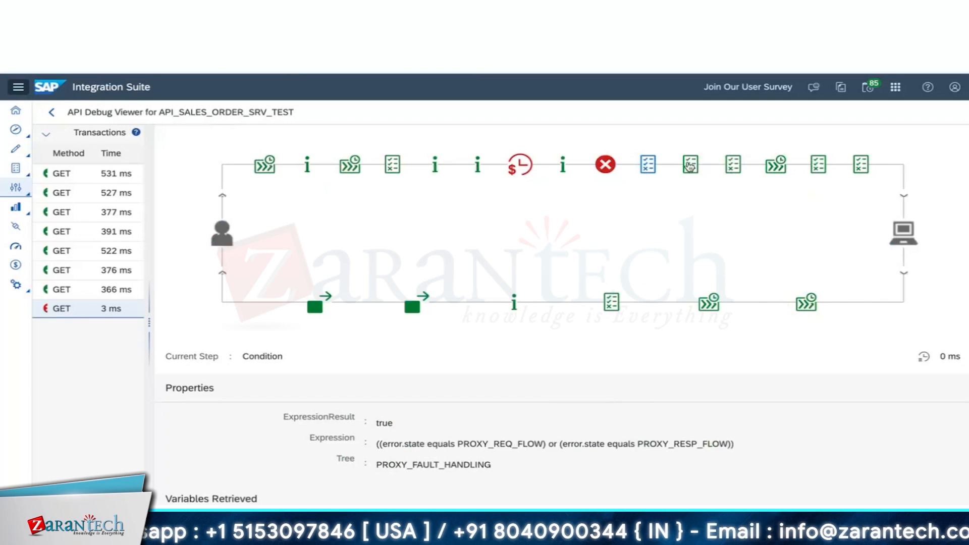
click(733, 164)
click(775, 165)
click(606, 165)
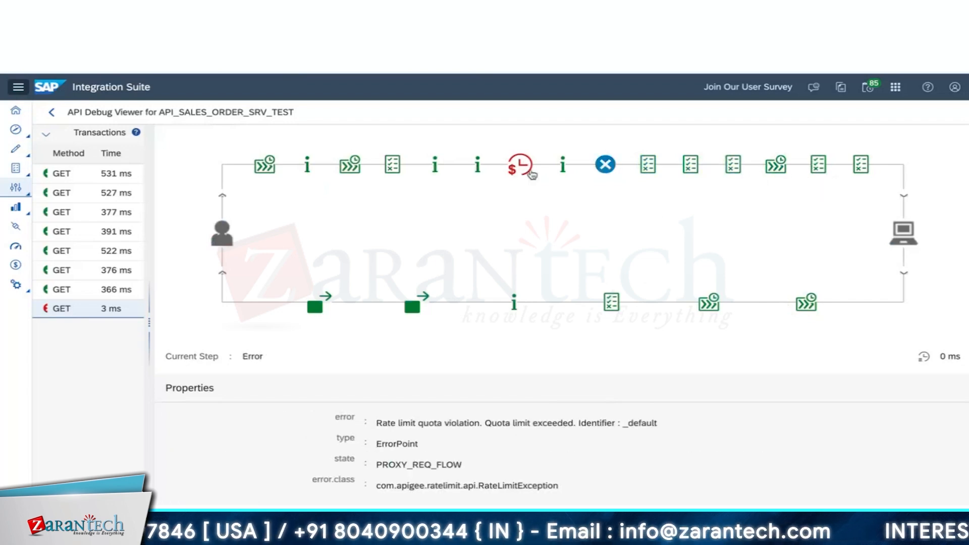
- Examine the failed quota step's execution properties, including its action, step definition type and execution type
click(526, 170)
scroll(464, 467, down, 8)
drag(458, 469, 482, 497)
click(531, 473)
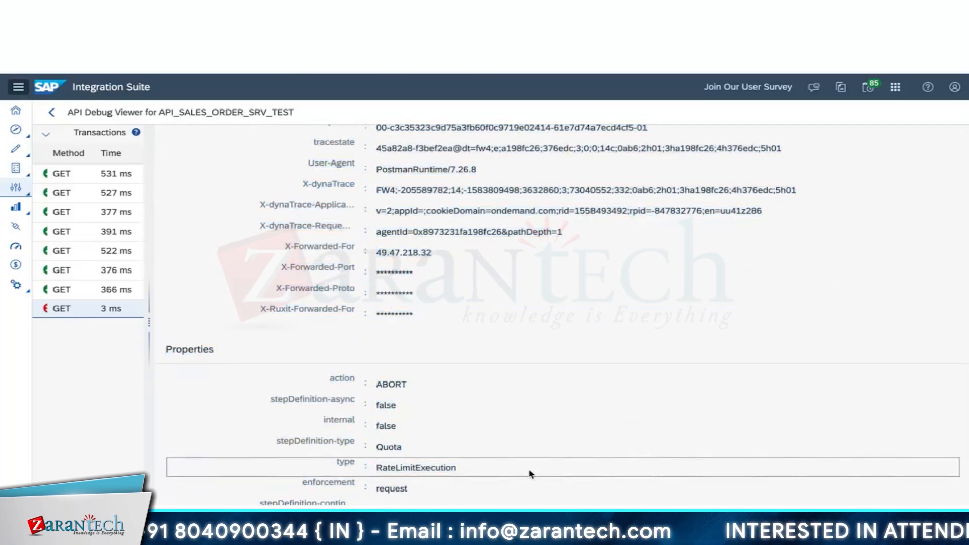
double_click(432, 468)
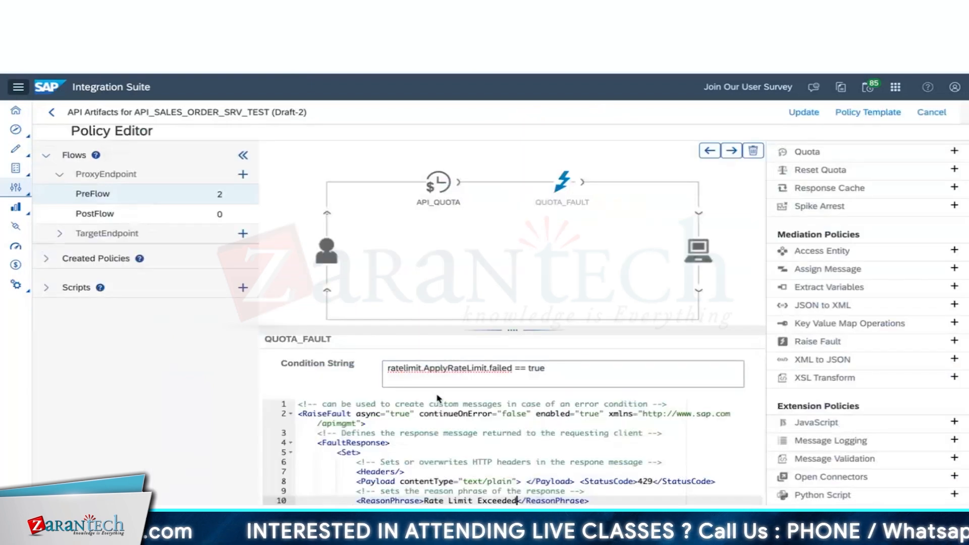
- Change the QUOTA_FAULT policy's condition string to "ratelimit.API_QUOTA.failed == true" in the Policy Editor
click(449, 372)
double_click(446, 368)
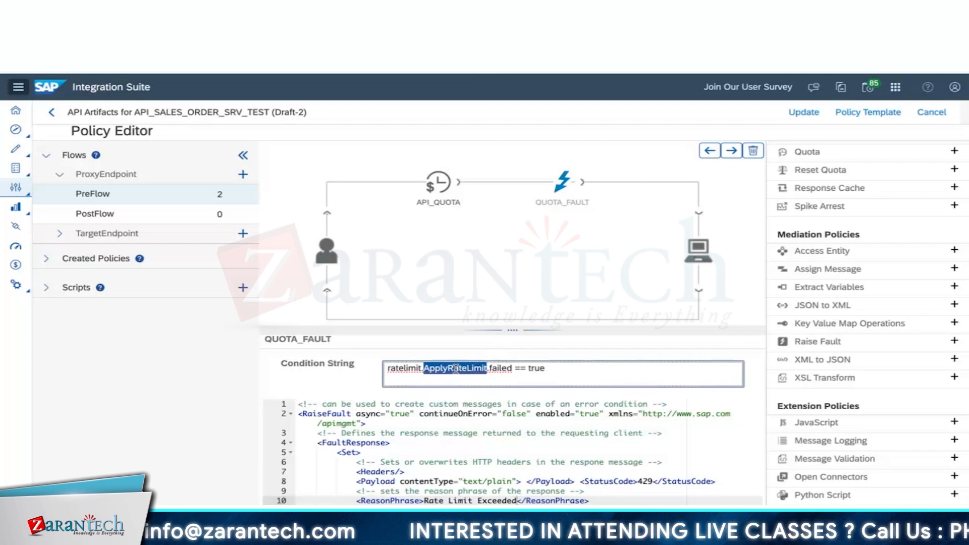
text(API)
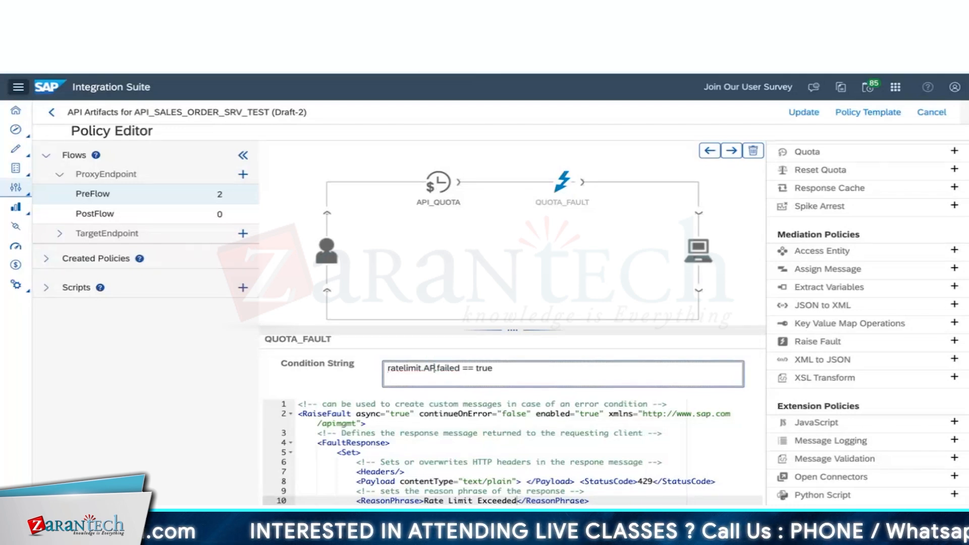
text(_)
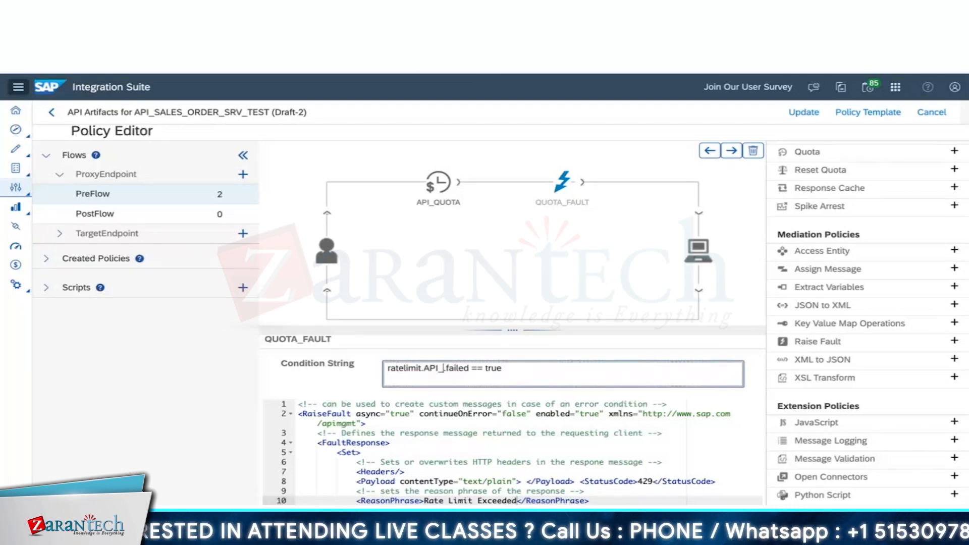
text(QUT)
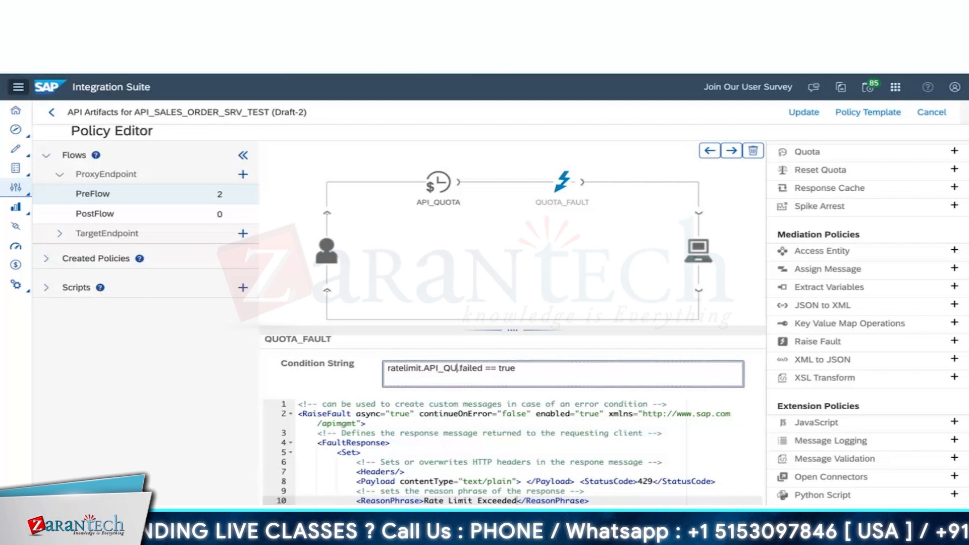
text(O)
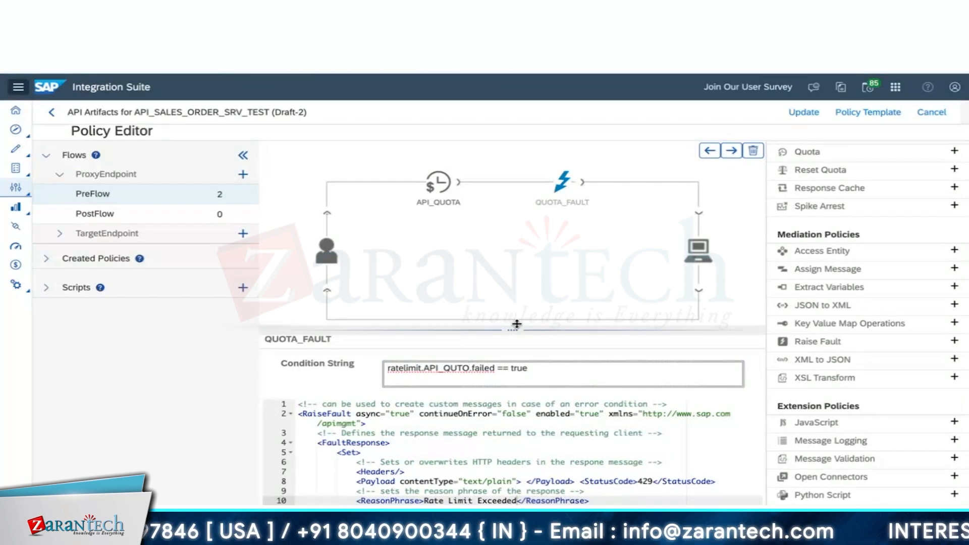
key(BackSpace)
key(BackSpace)
text(OTA)
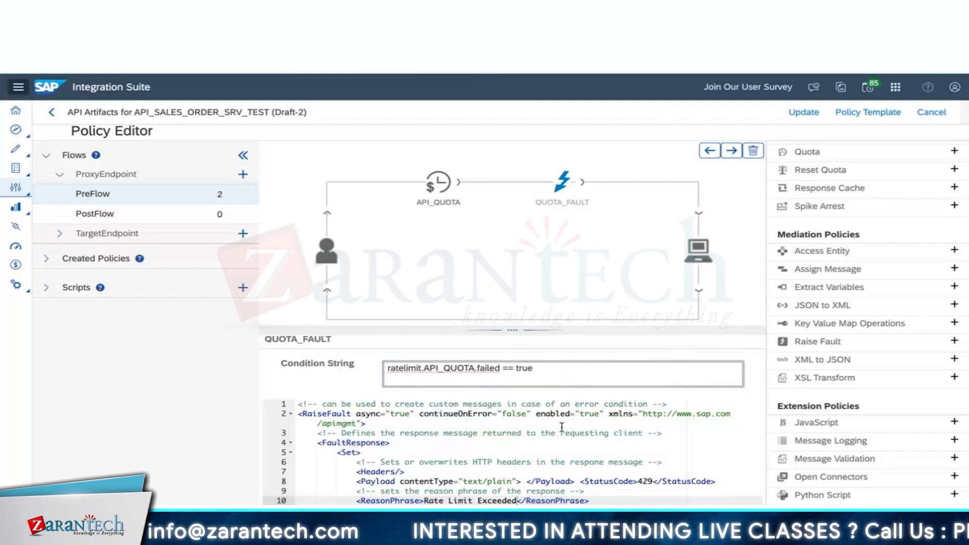
- Replace the self-closing Headers element in the QUOTA_FAULT fault response with separate opening and closing Headers tags
click(433, 471)
key(Return)
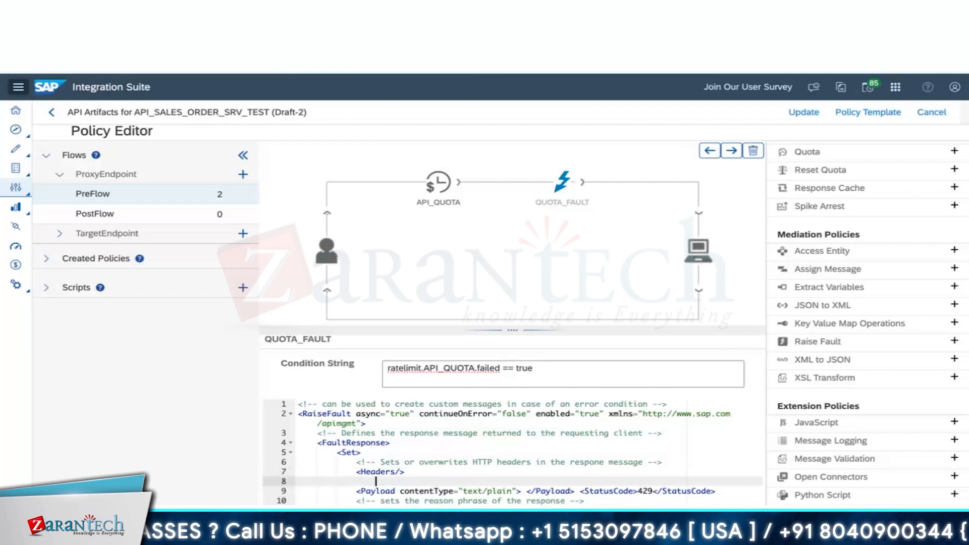
click(401, 471)
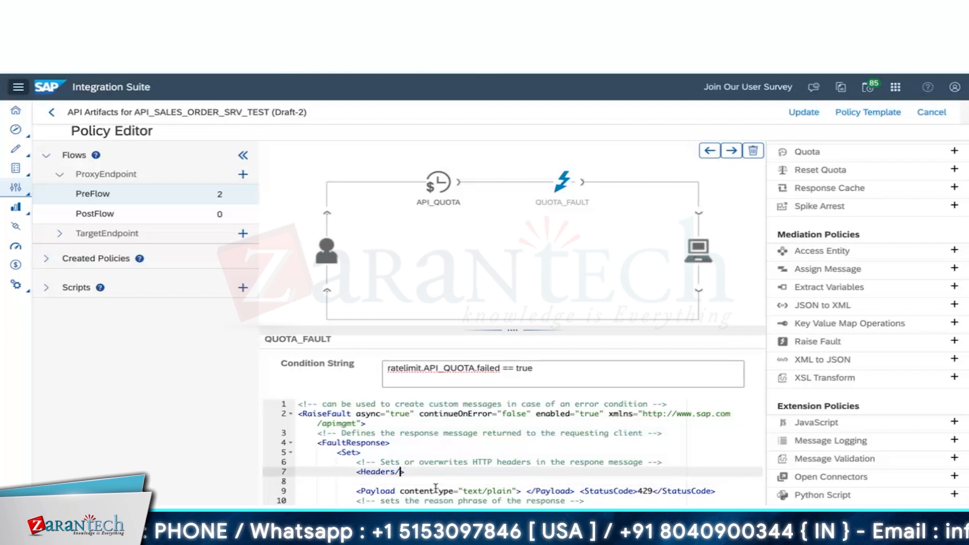
key(BackSpace)
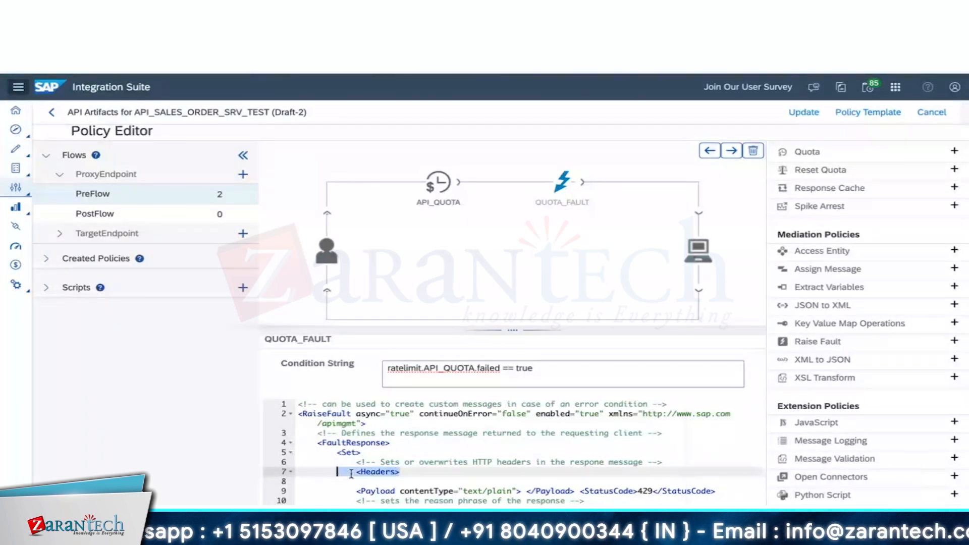
click(408, 482)
text(</Headers>)
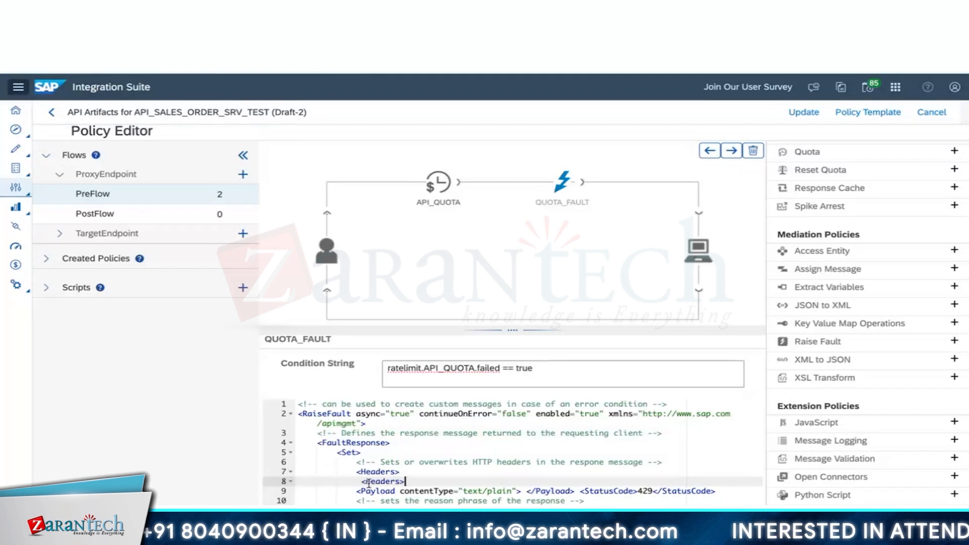
- Add a Header element named "Retry-After", with opening and closing tags, inside the QUOTA_FAULT response's Headers element
click(407, 472)
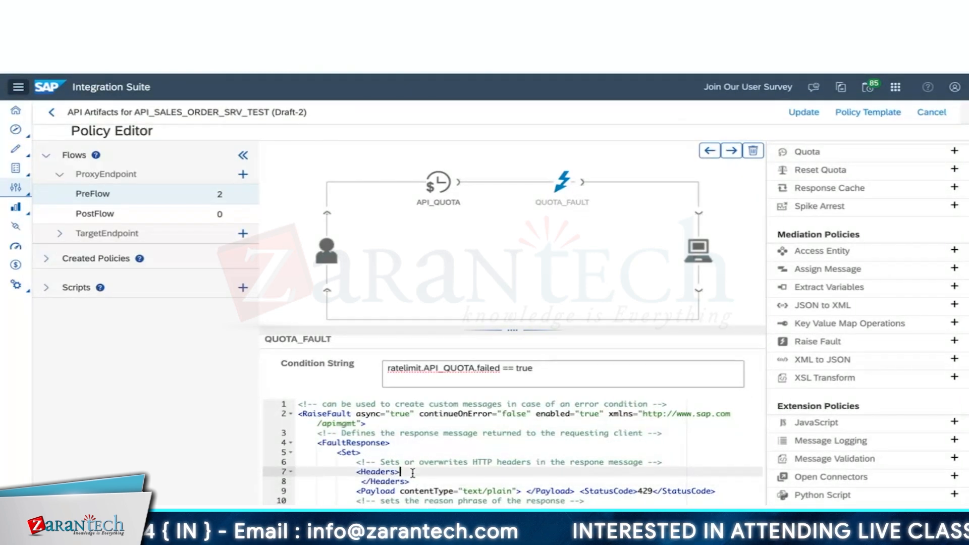
key(Return)
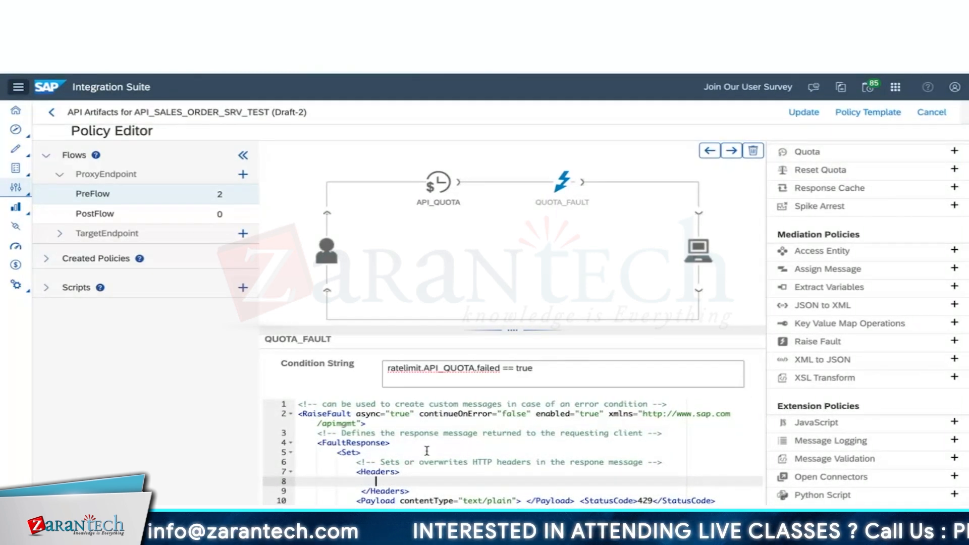
text(<Head)
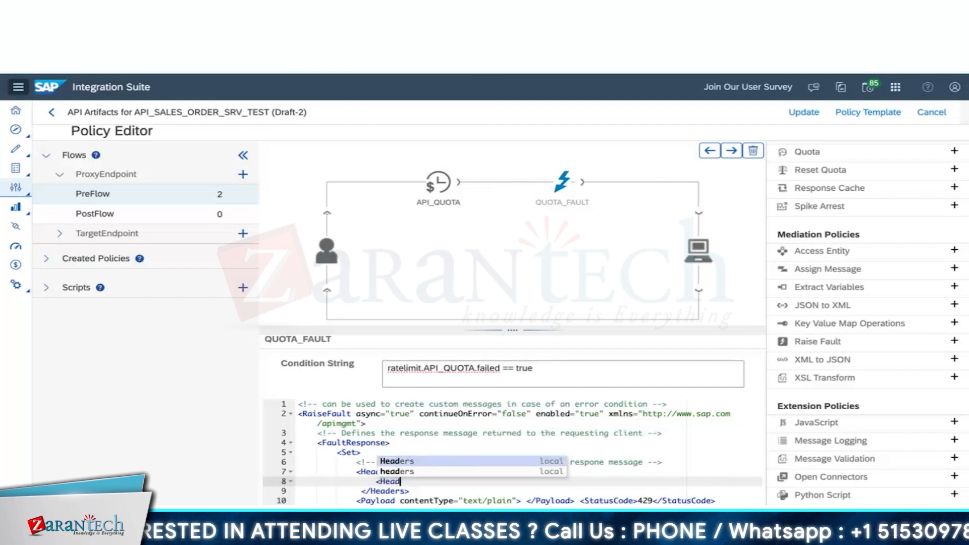
text(er )
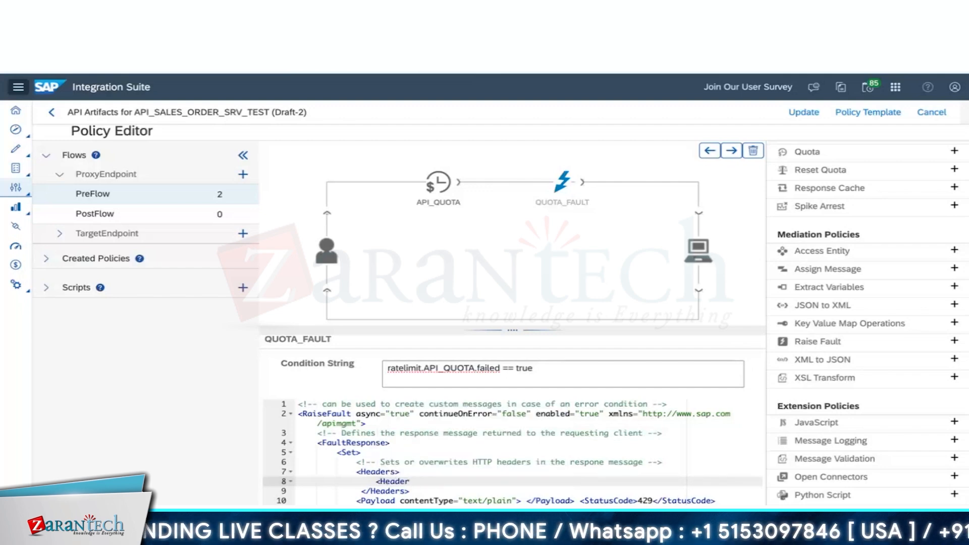
text(nna)
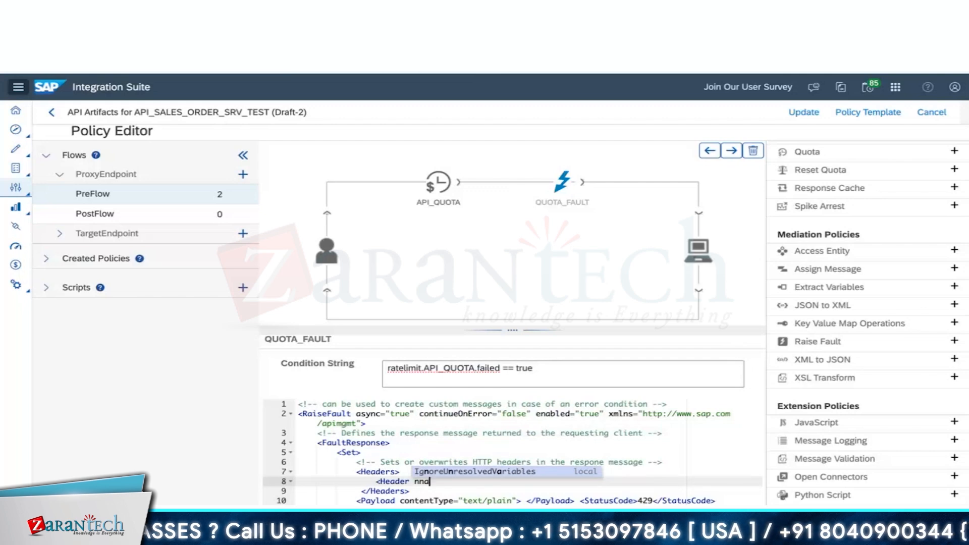
key(BackSpace)
key(BackSpace)
text(ame)
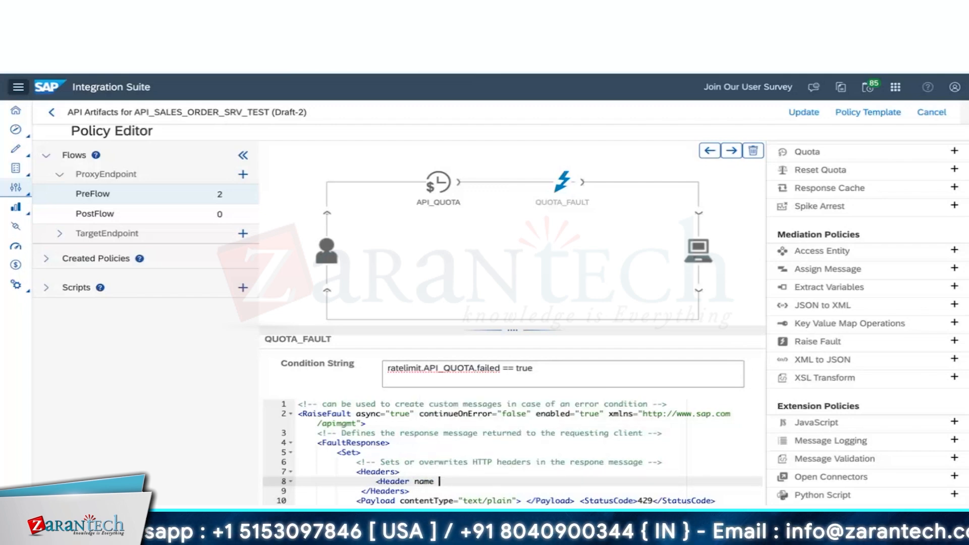
text( =)
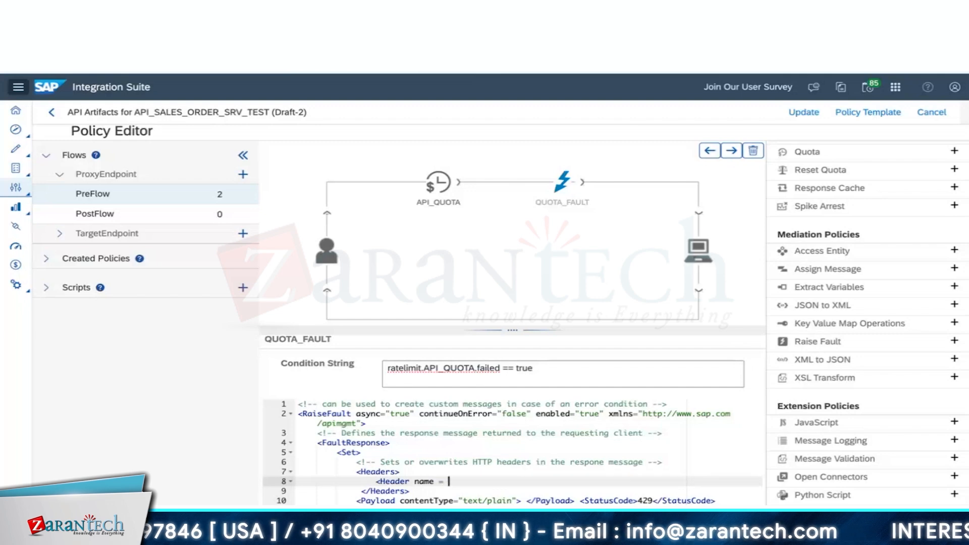
text( ")
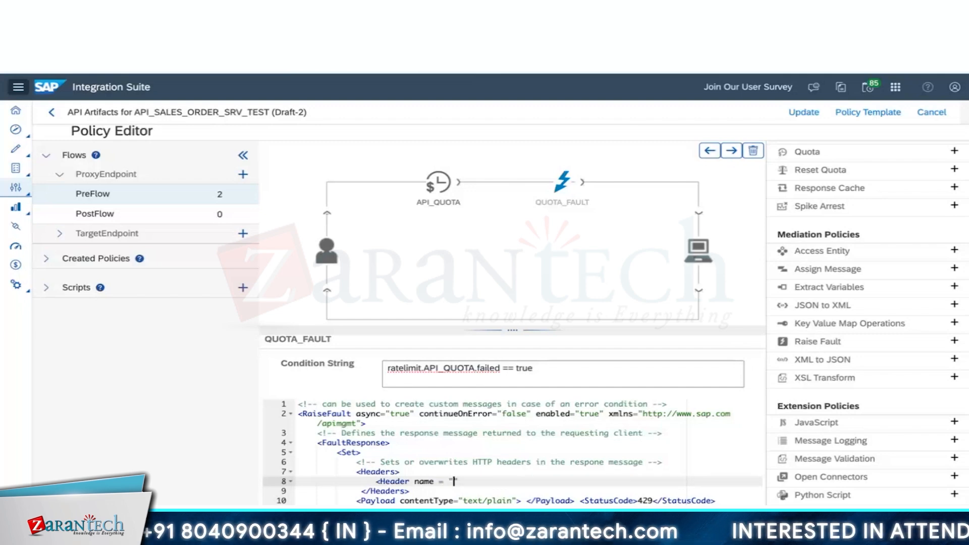
text(Retr)
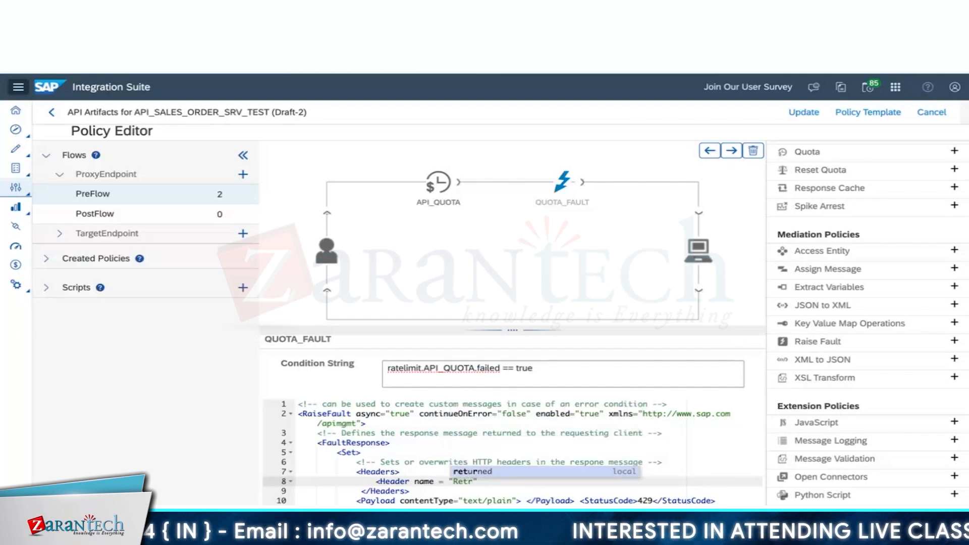
text(y)
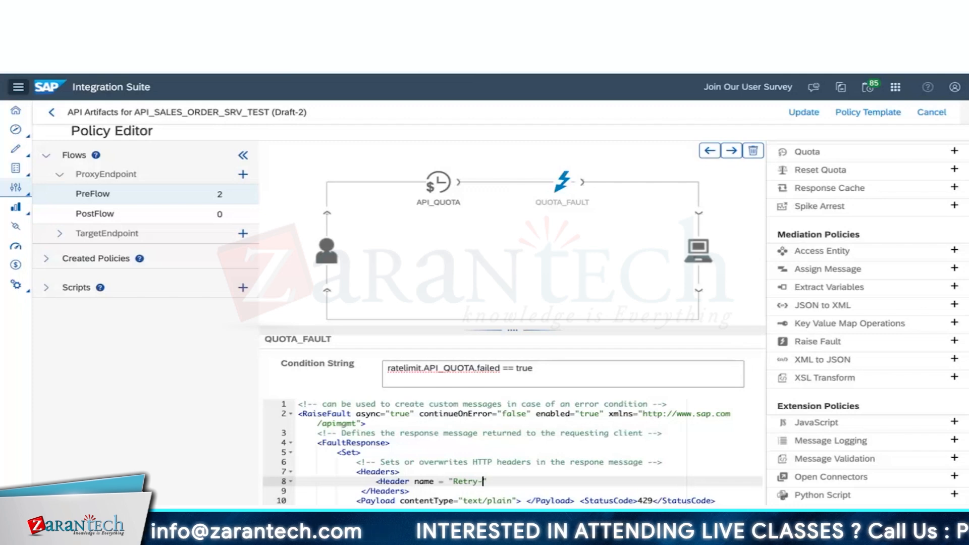
text(-After)
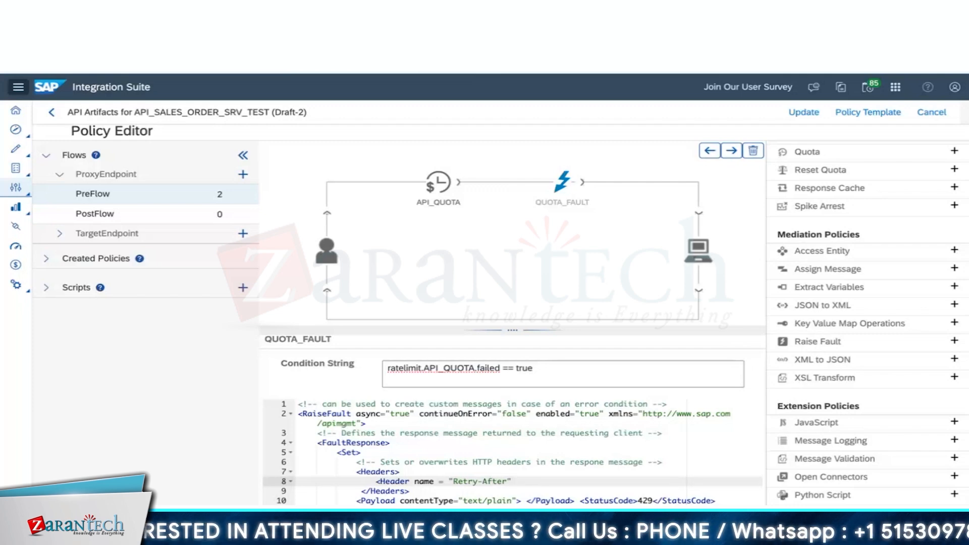
text("></Header>)
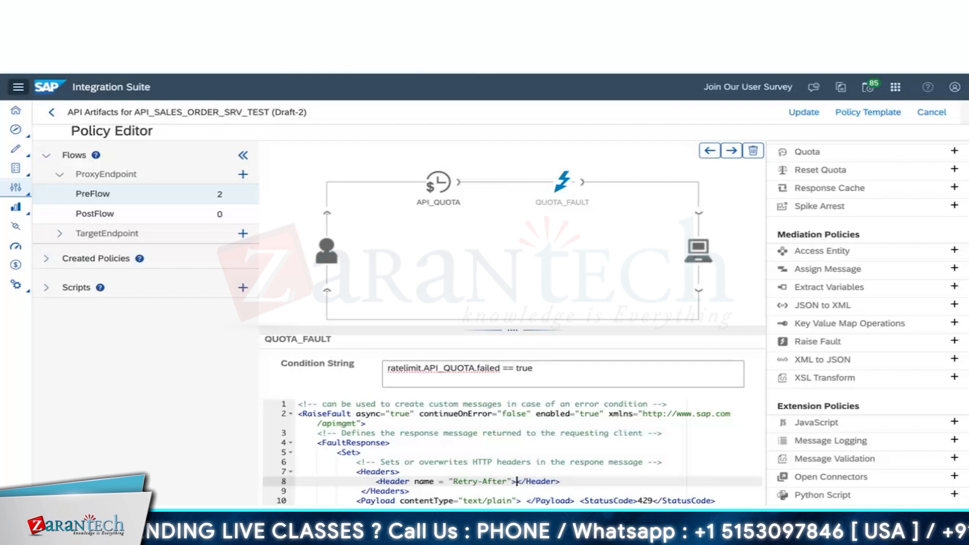
click(411, 490)
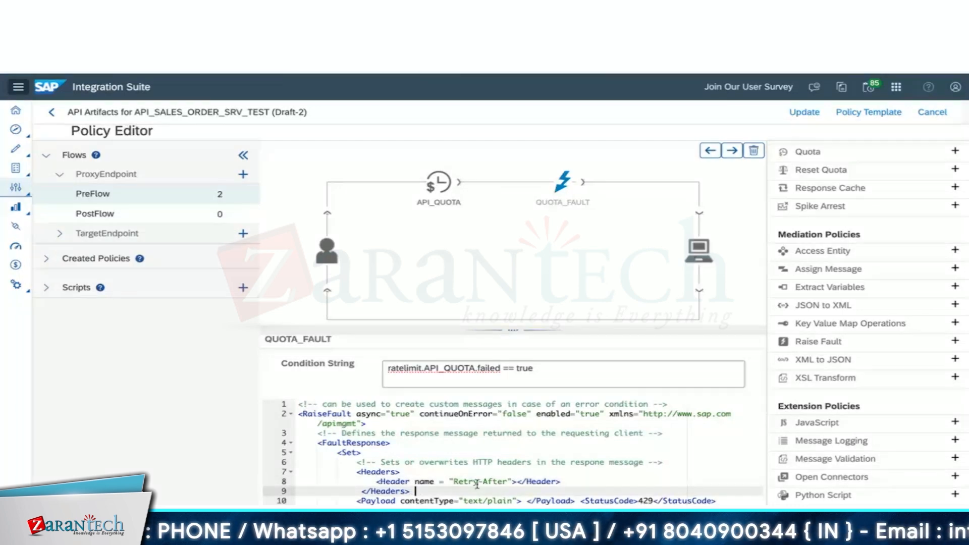
- Set the Retry-After header's value to {ratelimit.API_QUOTA.expiry.time} in the QUOTA_FAULT policy
click(516, 481)
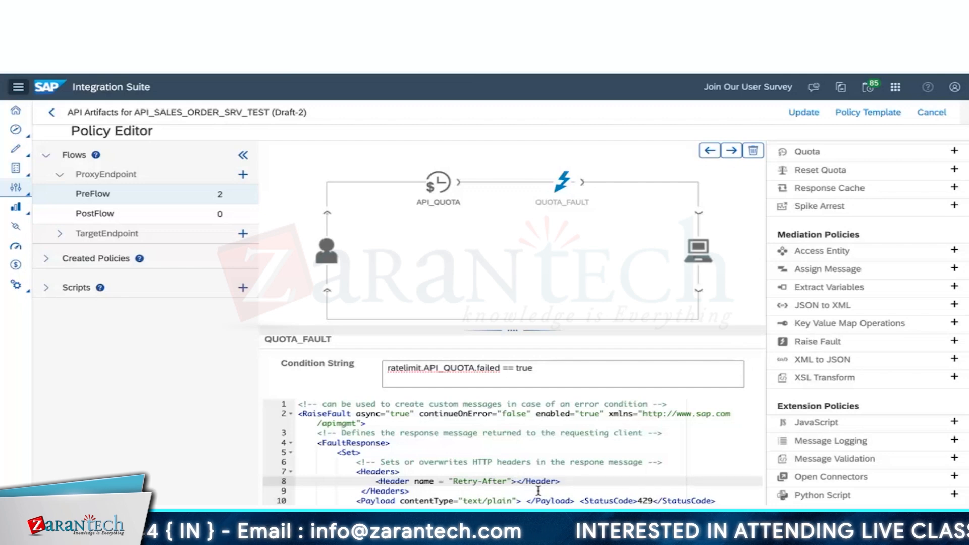
text({)
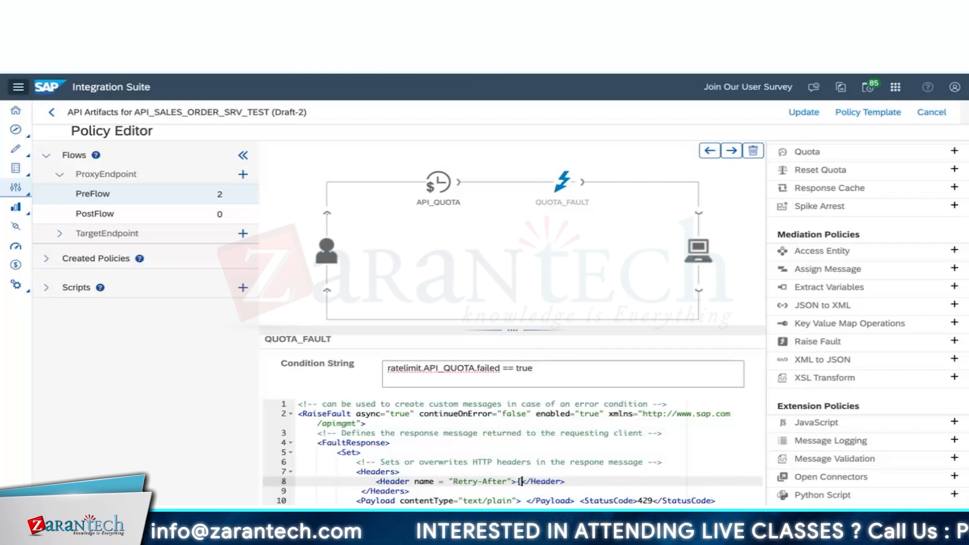
text(})
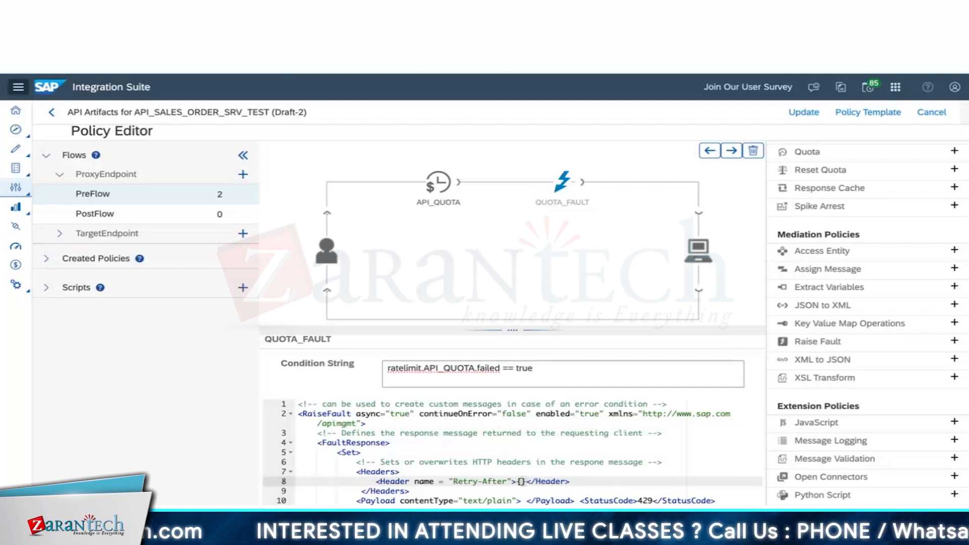
text(re)
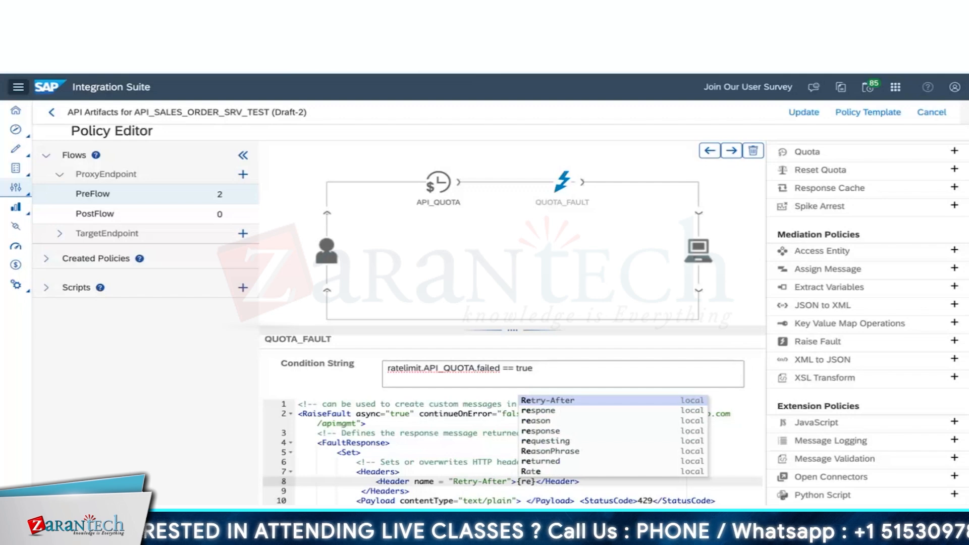
key(Delete)
text(at)
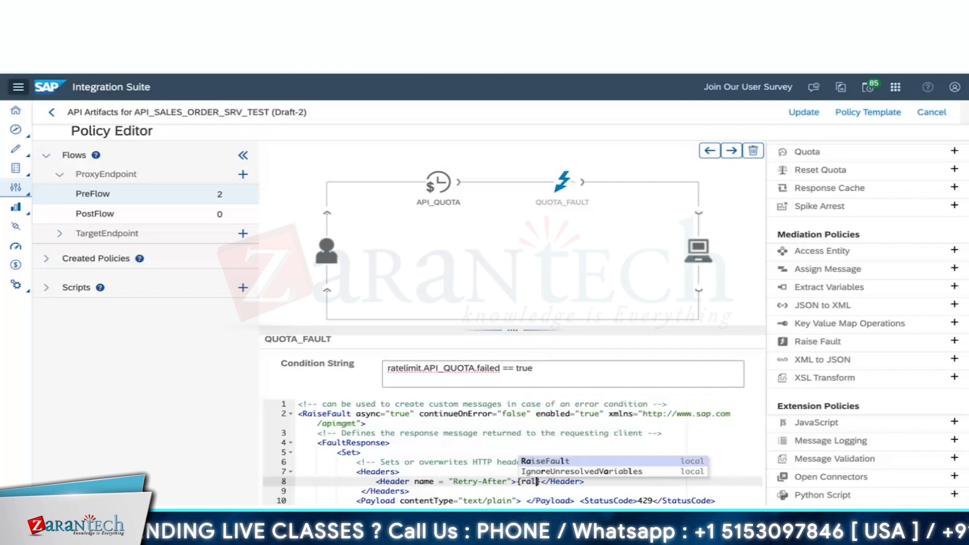
text(e)
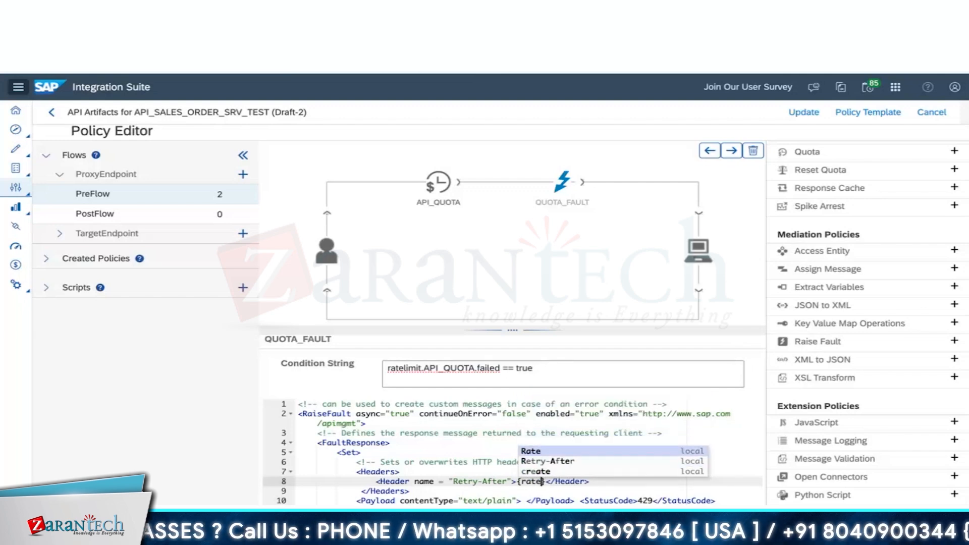
text(limit)
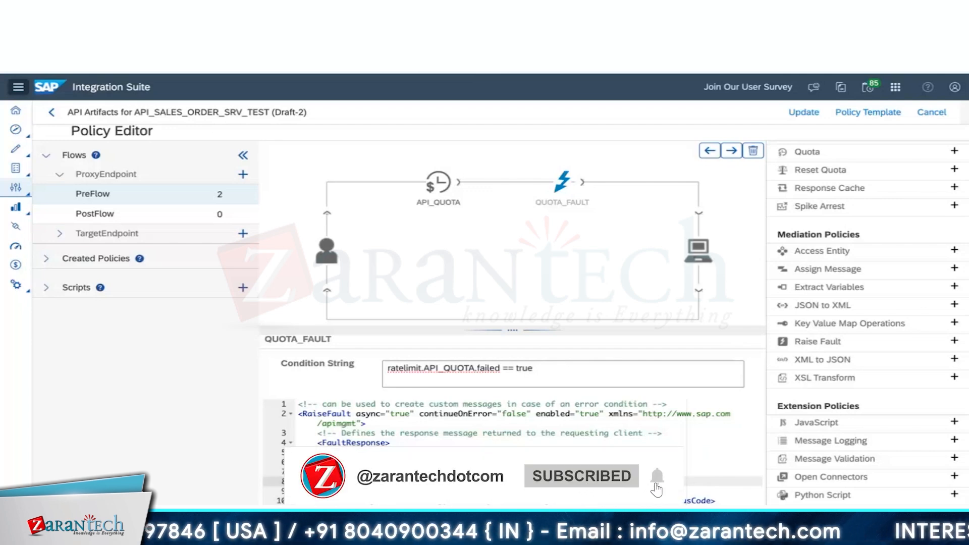
text(.API_)
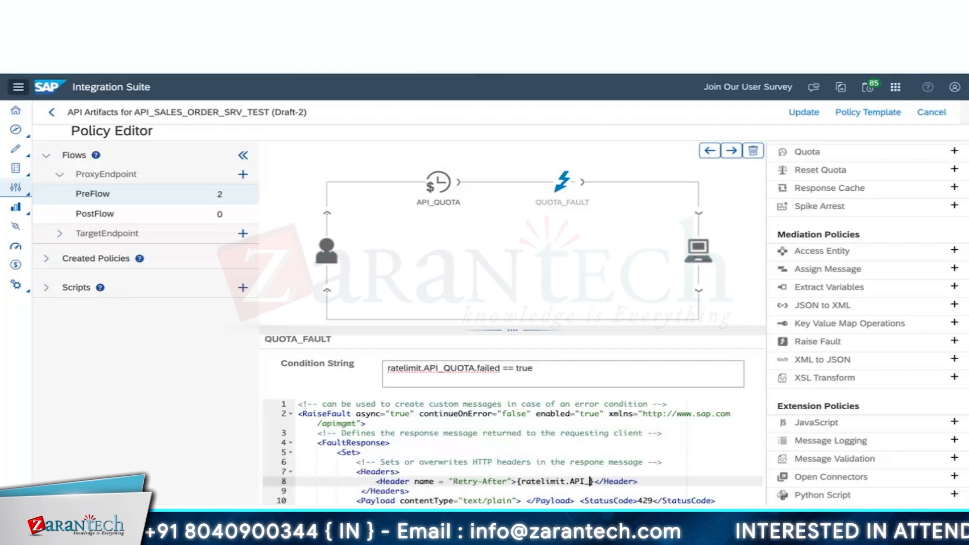
text(QUOTA)
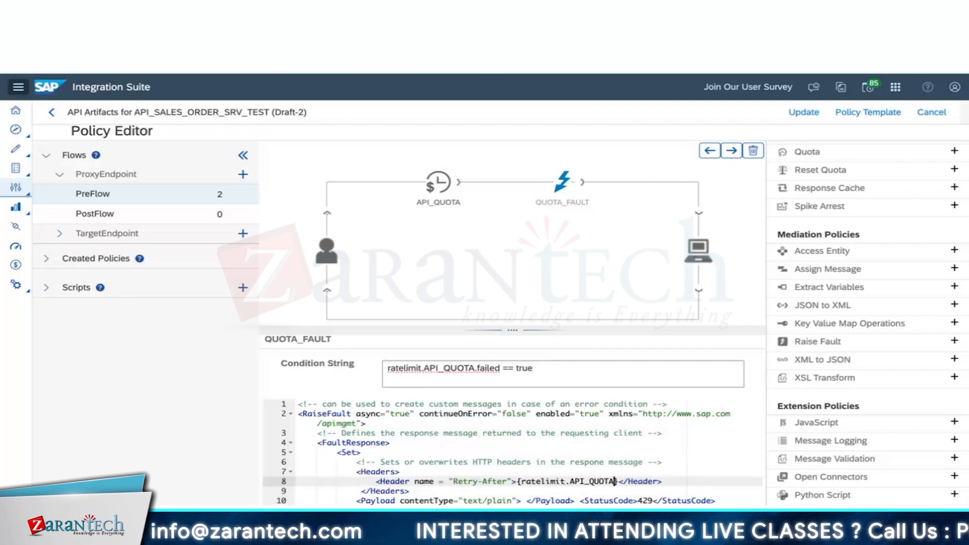
text(.expir)
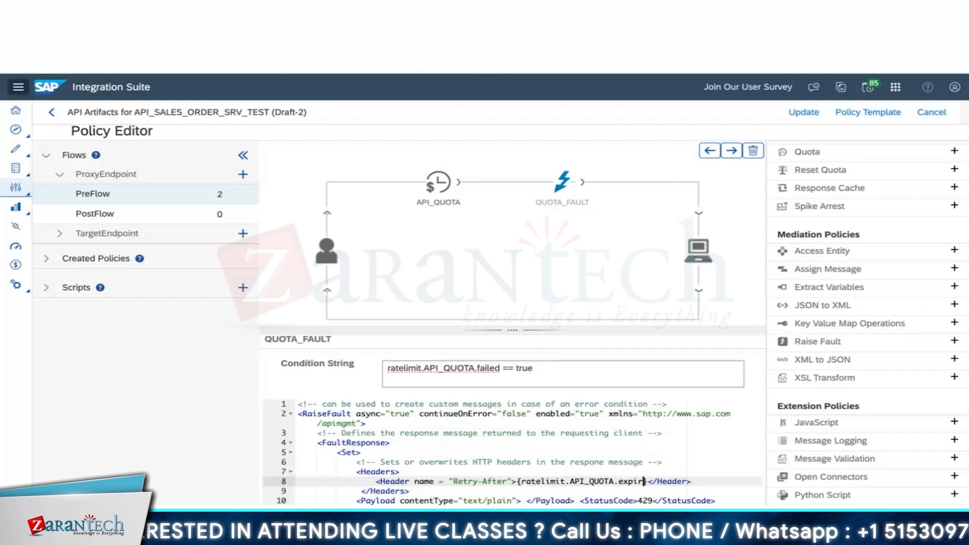
text(y.t)
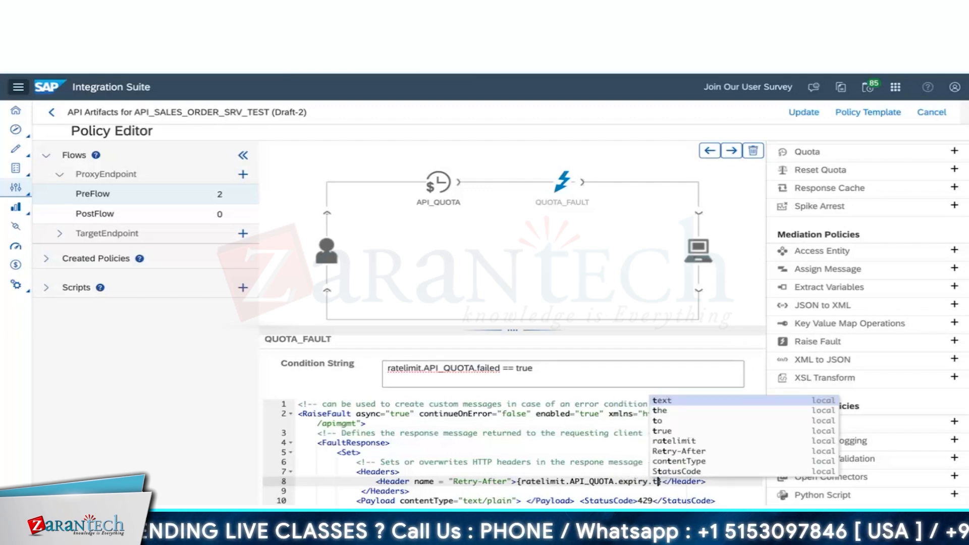
text(im)
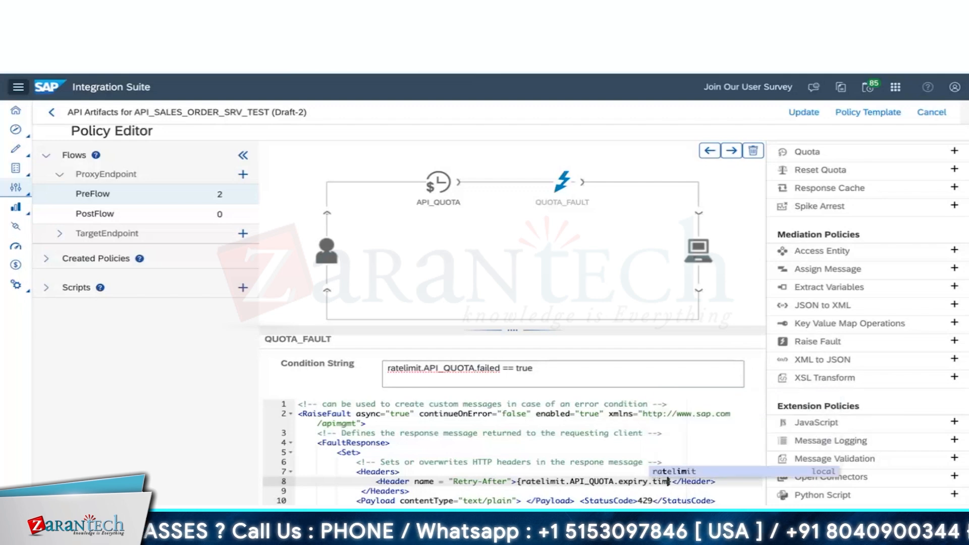
text(e)
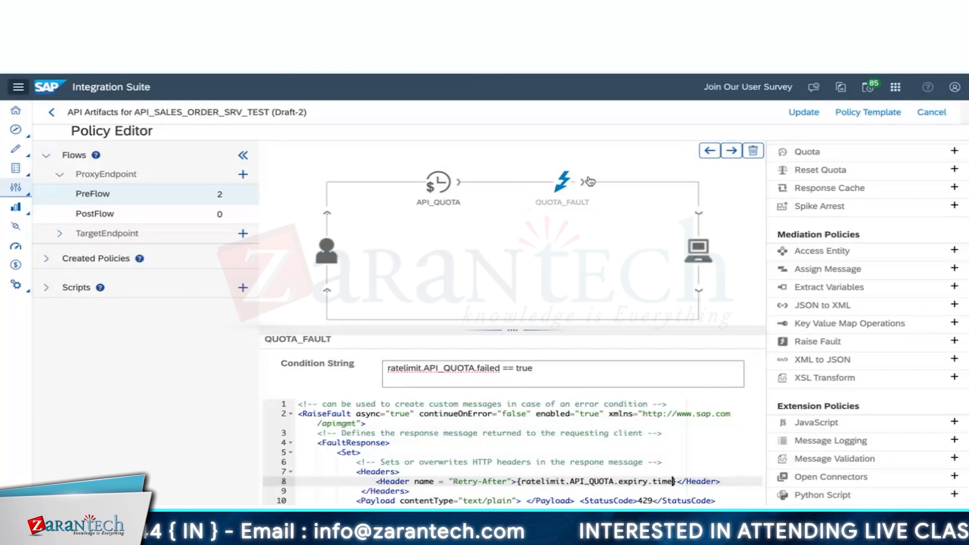
- Update the policies of API_SALES_ORDER_SRV_TEST and deploy the API with the saved changes
click(815, 113)
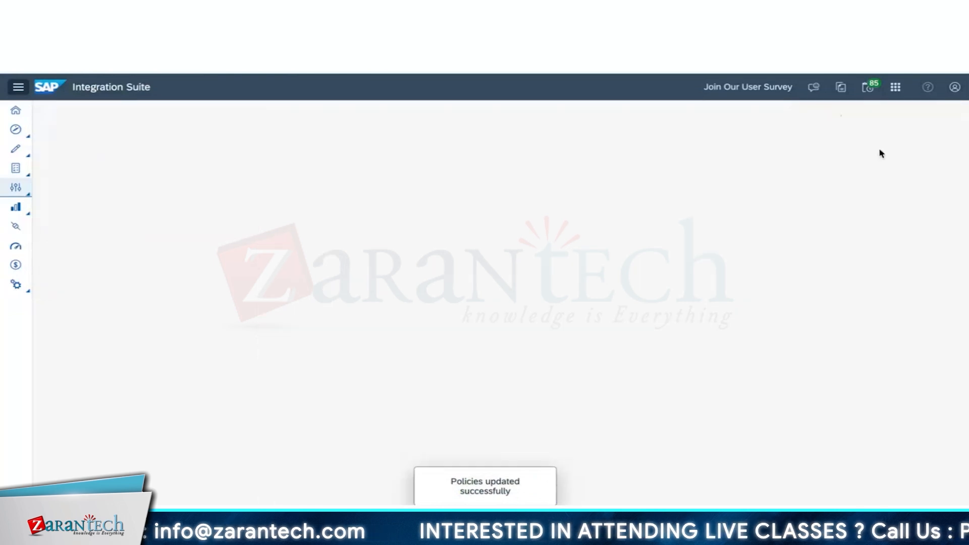
click(851, 112)
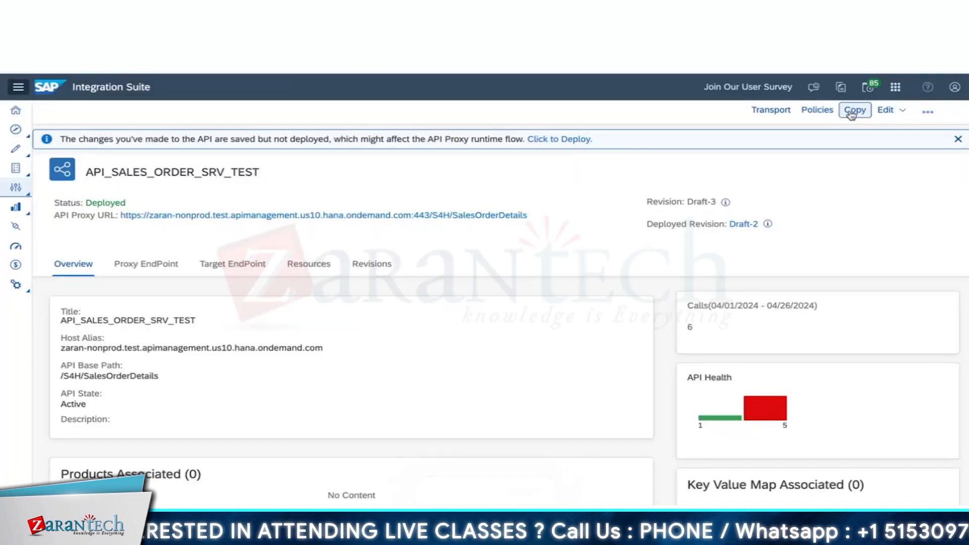
click(568, 140)
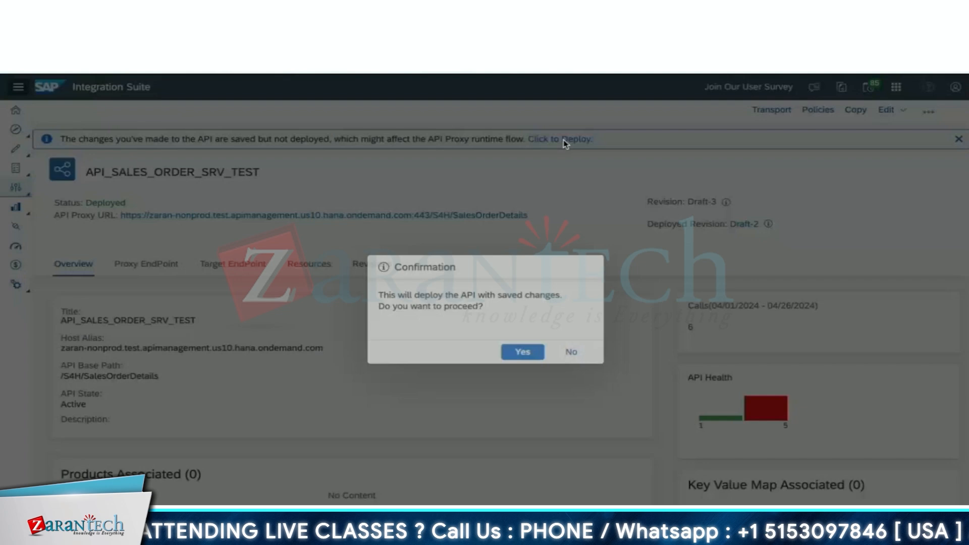
click(521, 352)
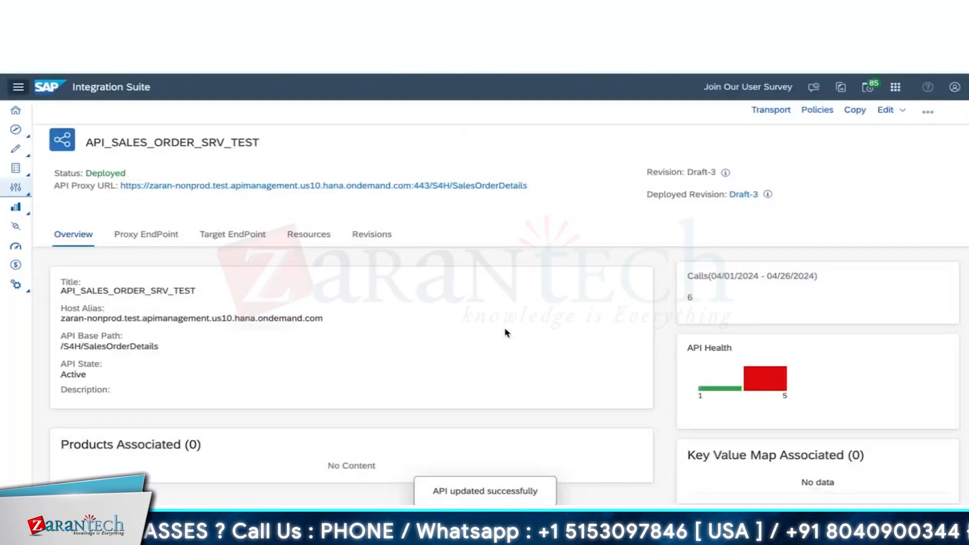
- Un-deploy the API_SALES_ORDER_SRV_TEST proxy and confirm the un-deployment
click(928, 111)
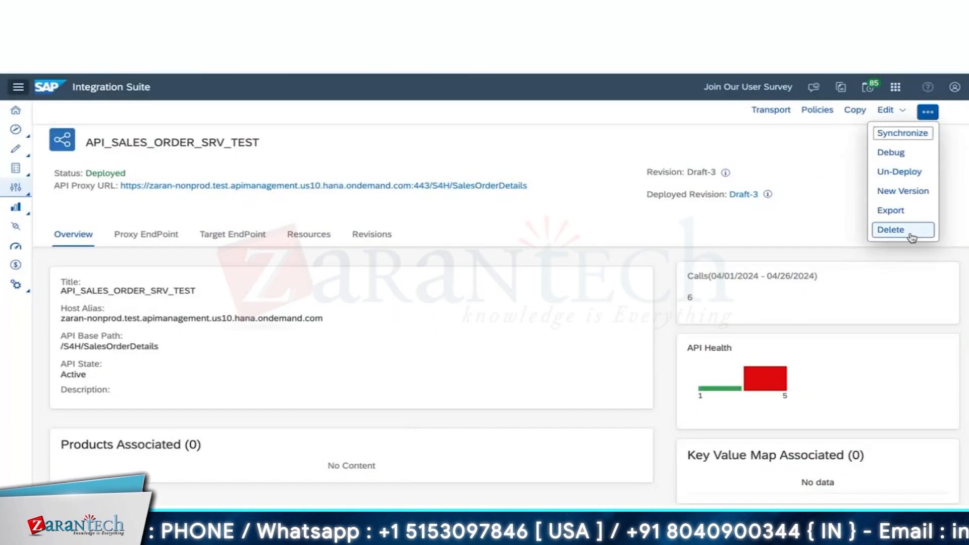
click(904, 174)
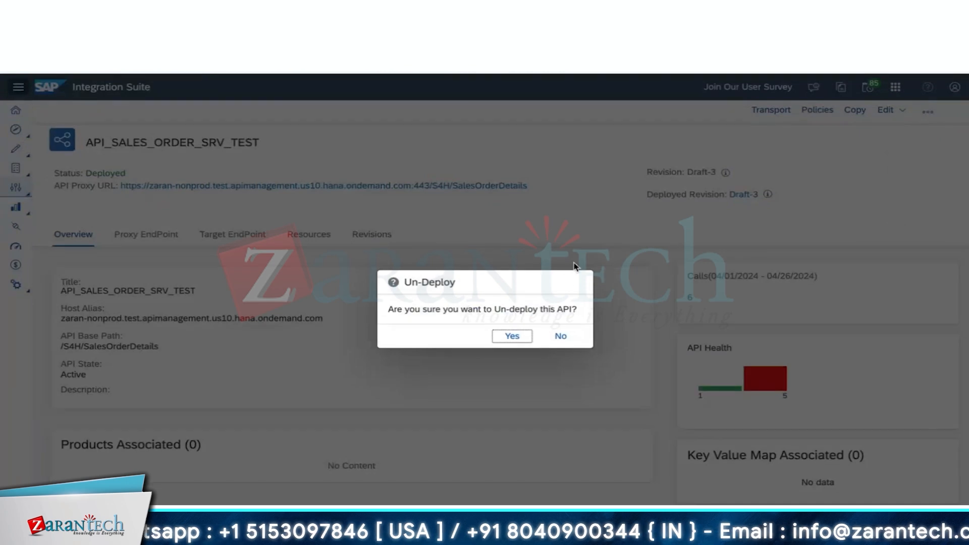
click(512, 337)
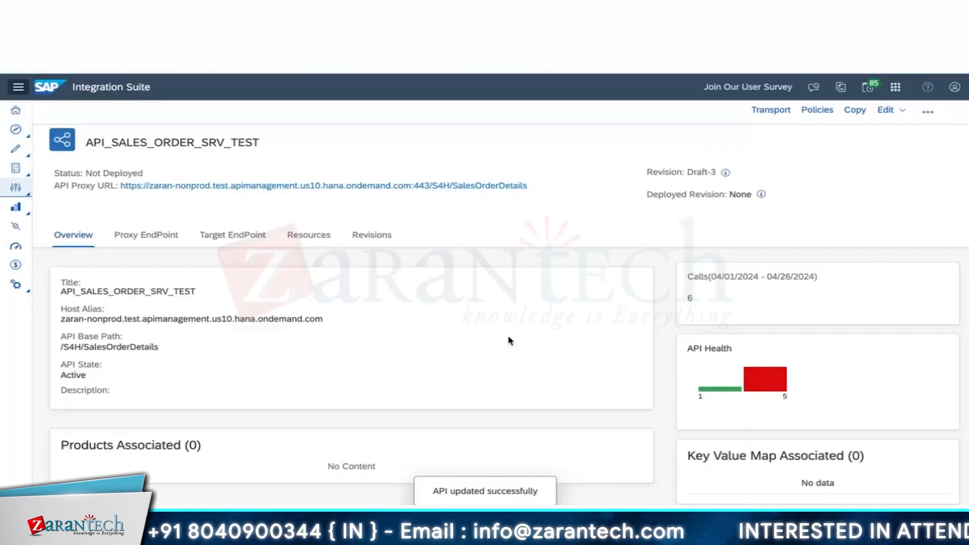
- Switch to Postman and send the GET request for /S4H/SalesOrderDetails/$metadata
key(super+Tab)
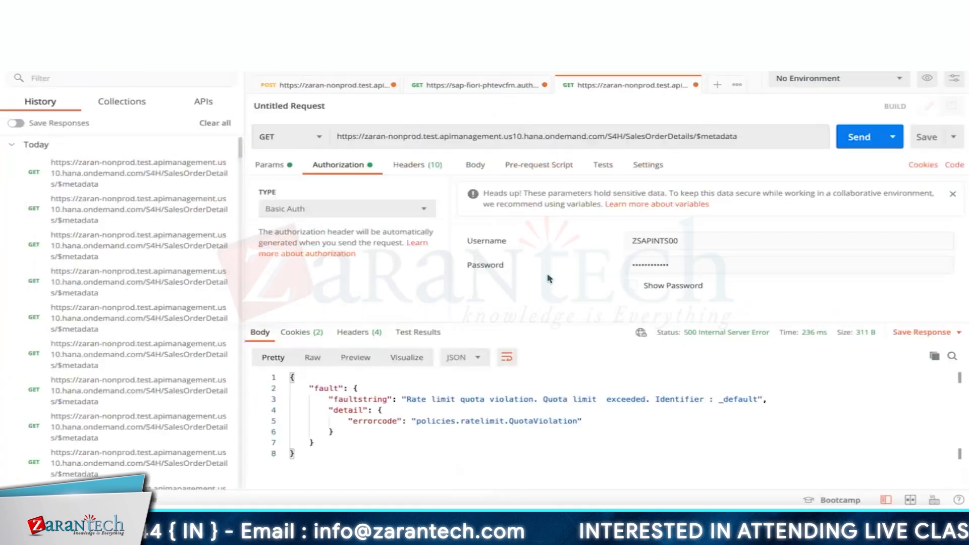
click(866, 137)
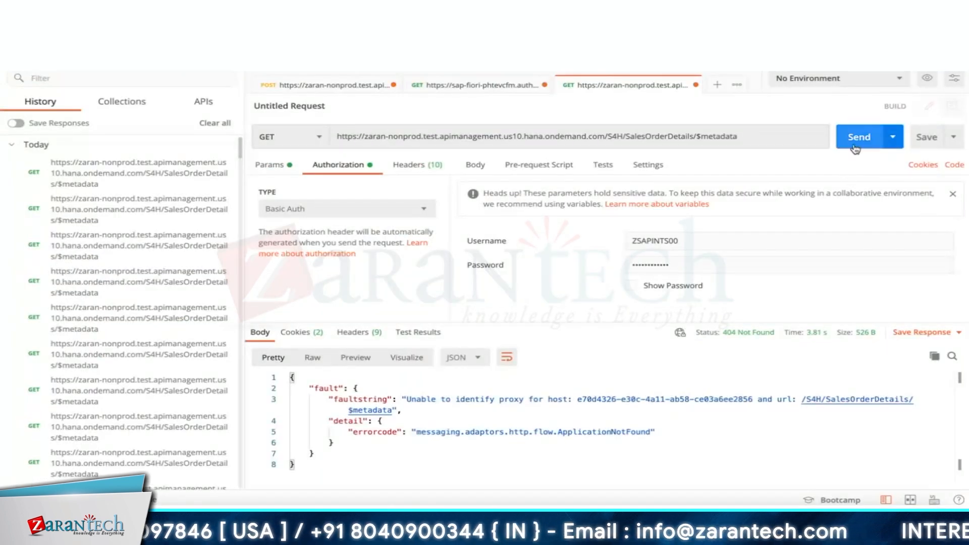
- Resend the GET request for /S4H/SalesOrderDetails/$metadata repeatedly until the allowed quota of calls is used up
click(855, 141)
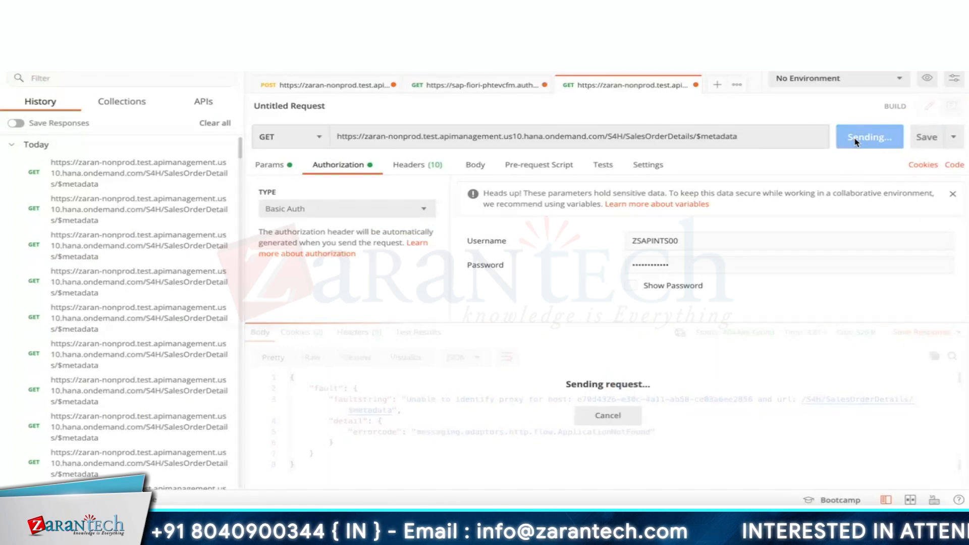
click(855, 141)
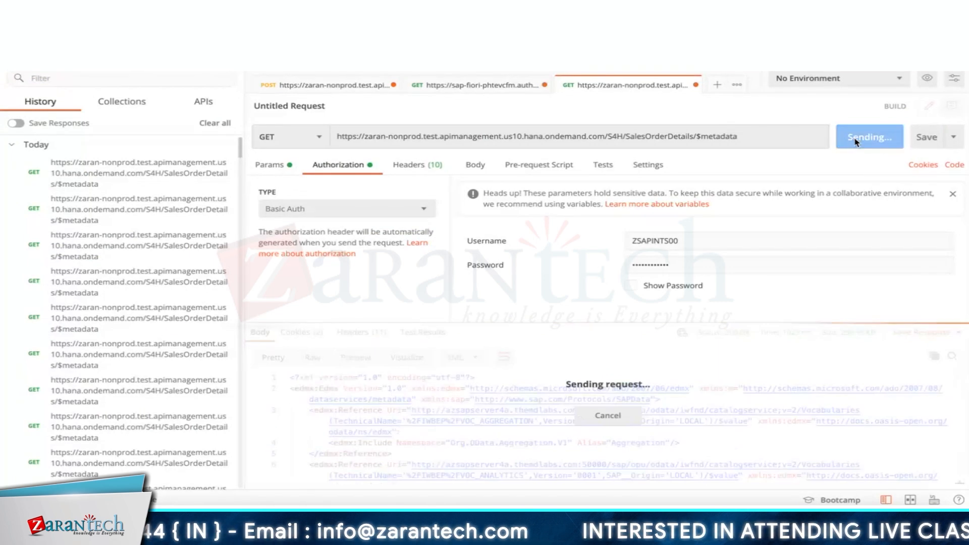
click(856, 140)
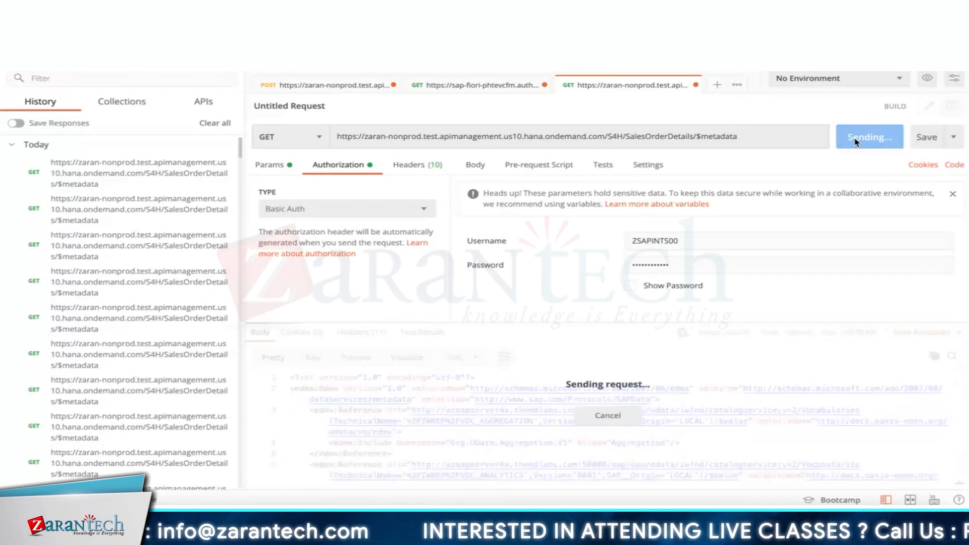
click(856, 141)
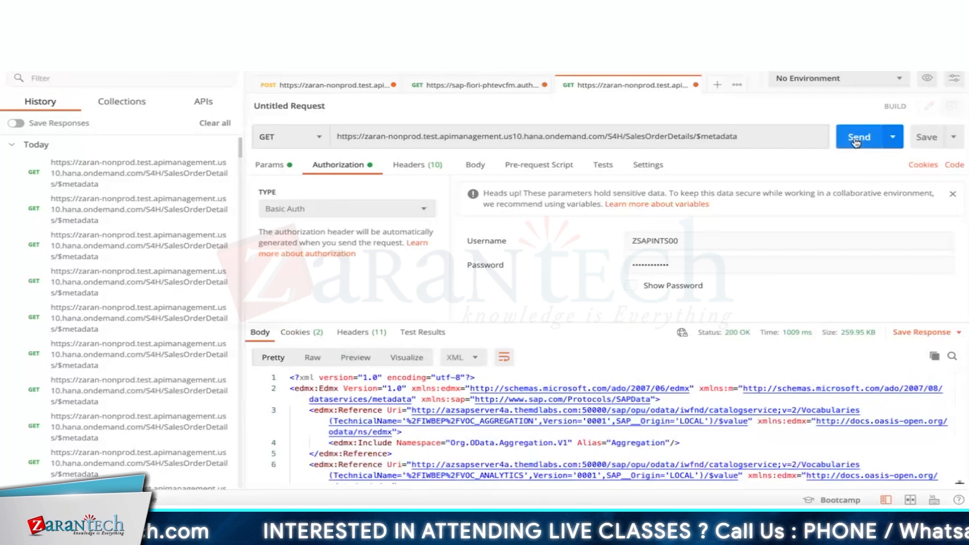
click(856, 141)
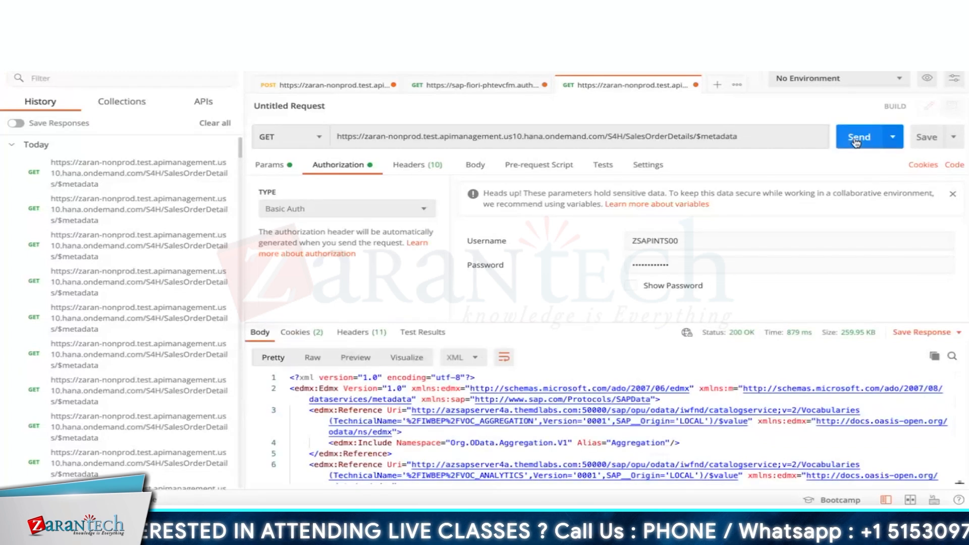
click(856, 141)
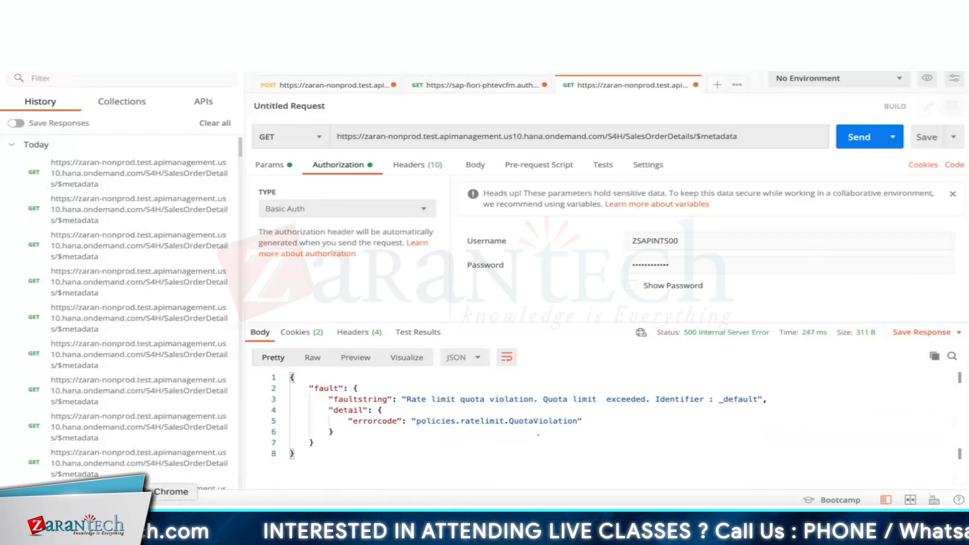
- Switch to Integration Suite, set continueOnError to true in the API_QUOTA policy of the ProxyEndpoint PreFlow, and update the policies
right_click(171, 517)
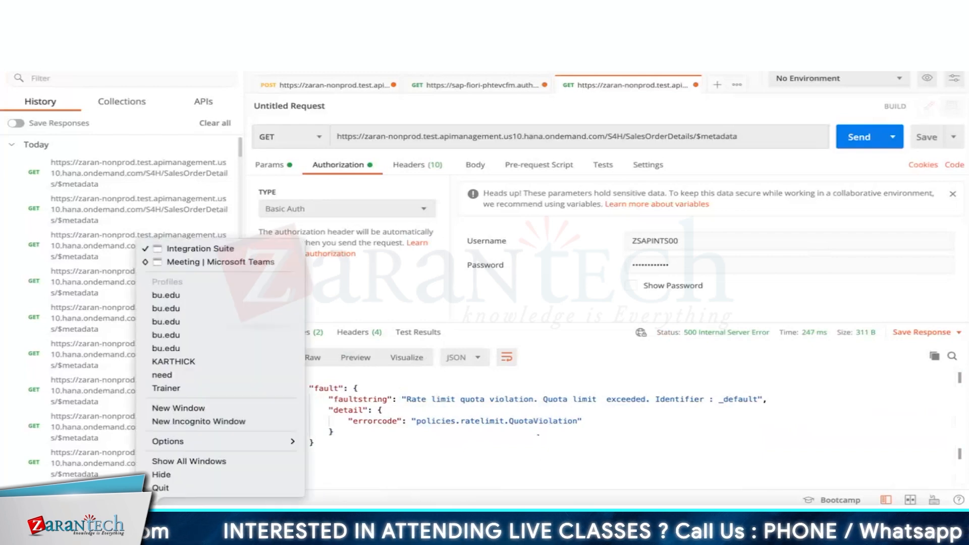
click(207, 250)
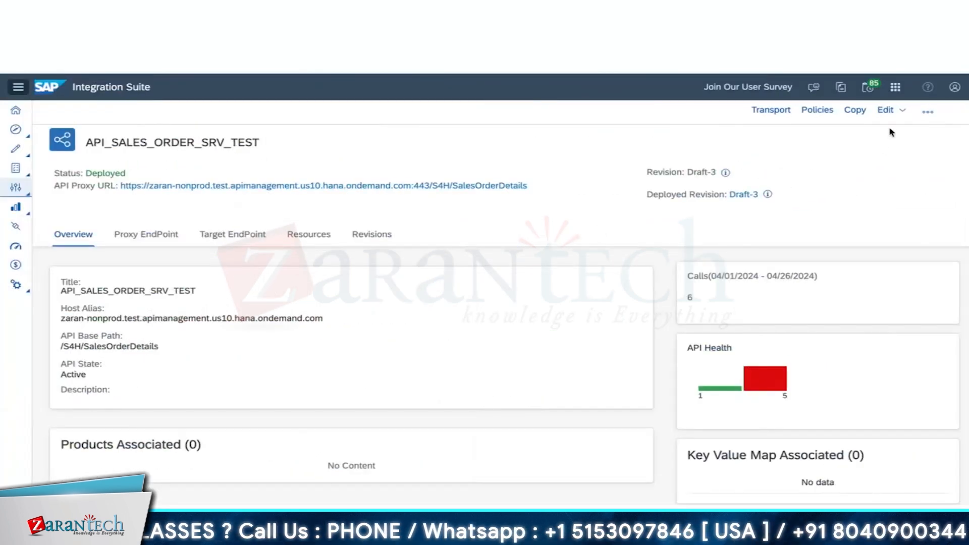
click(834, 113)
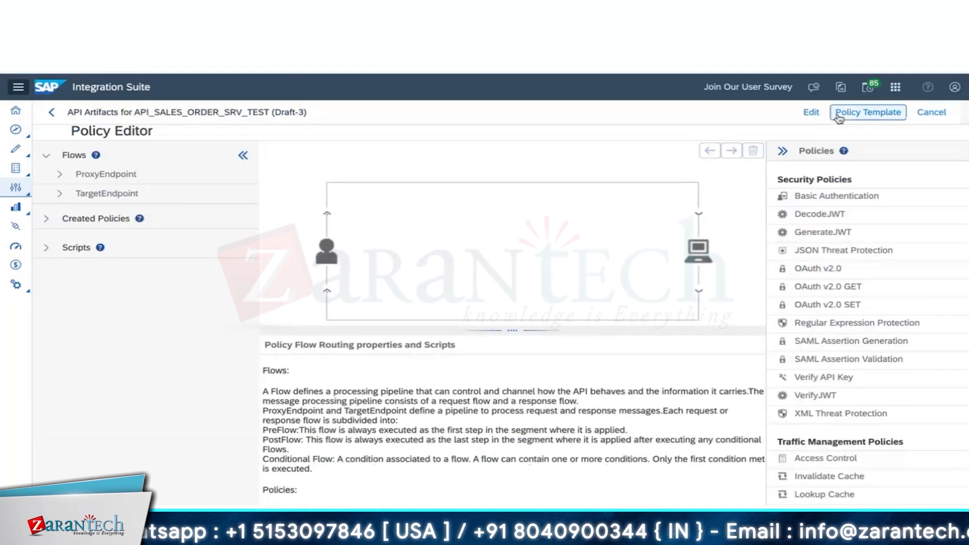
click(59, 174)
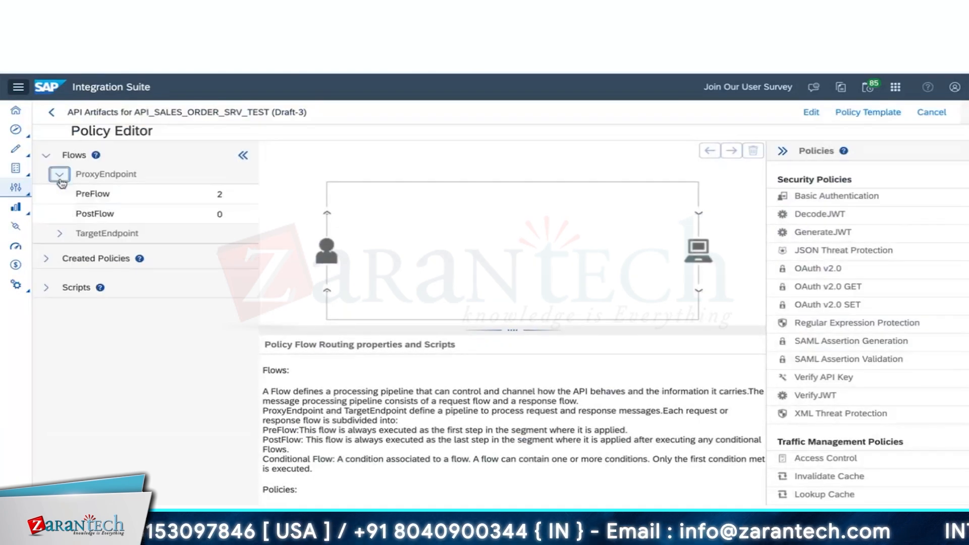
click(109, 202)
click(434, 188)
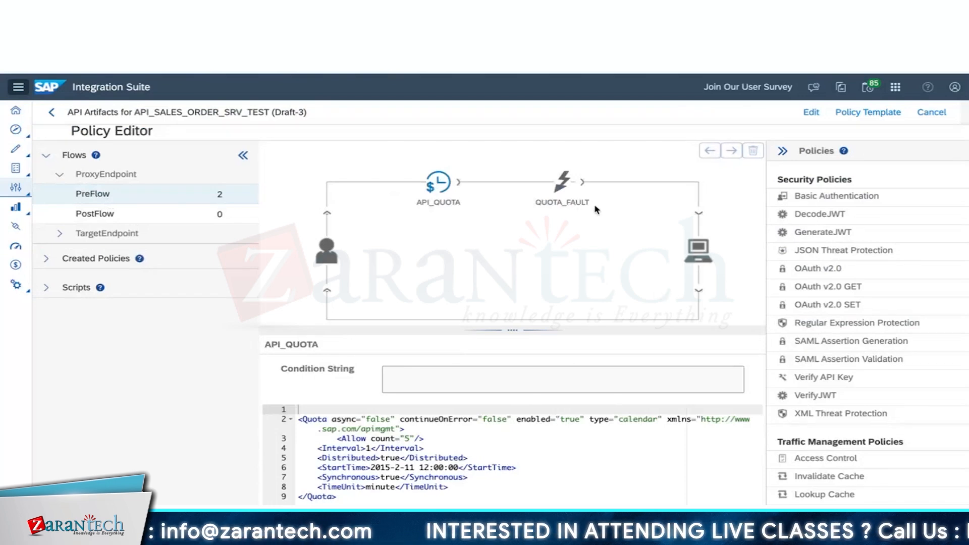
click(817, 115)
double_click(494, 420)
text(true)
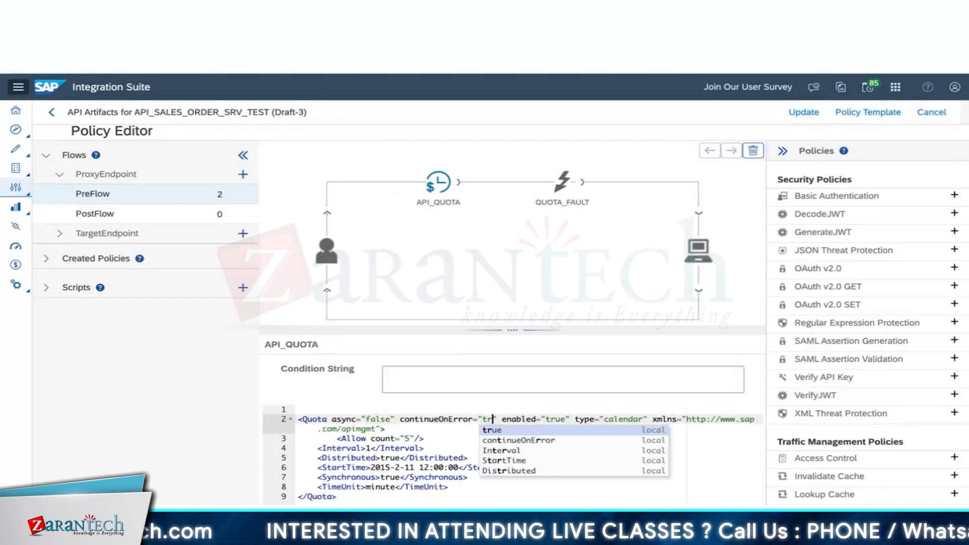
click(804, 112)
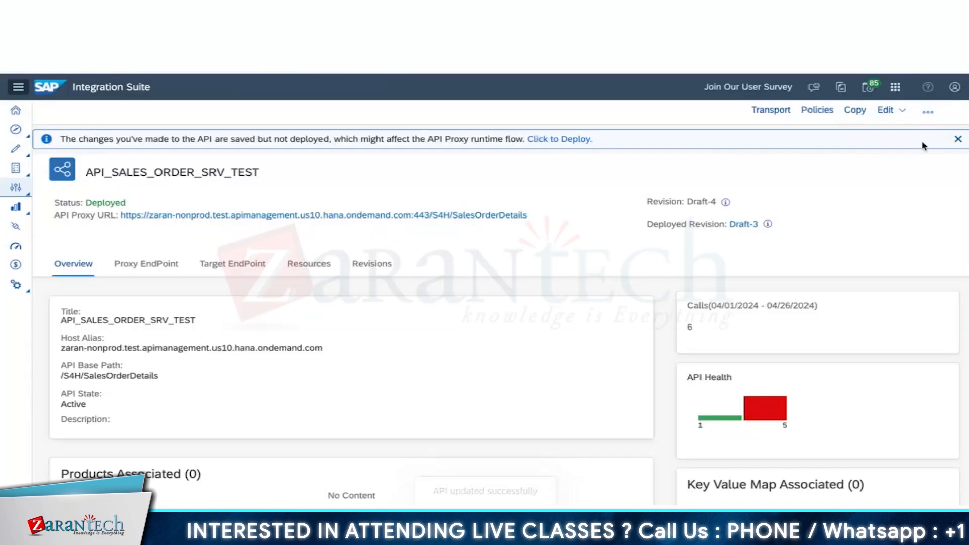
- Un-deploy the API_SALES_ORDER_SRV_TEST proxy and deploy it again with the saved policy change
click(927, 111)
click(903, 172)
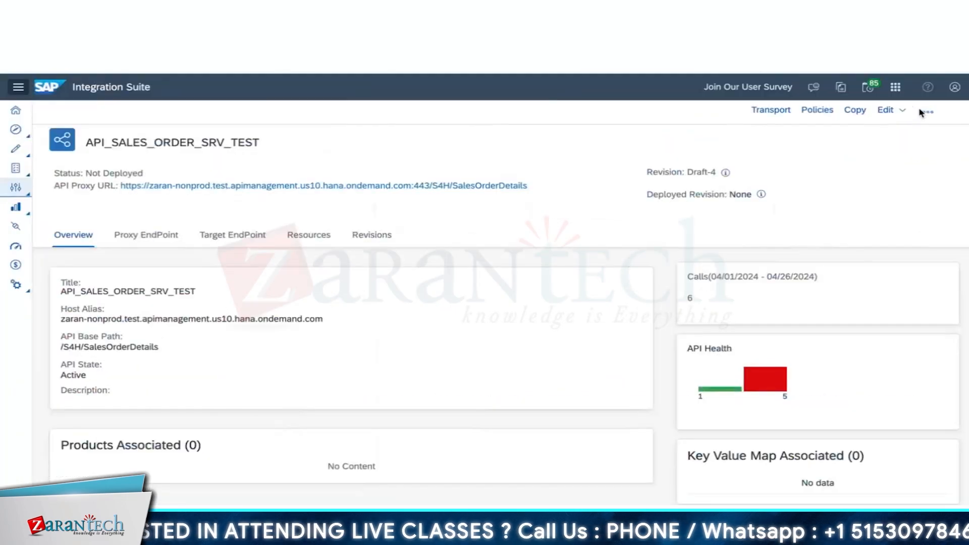
click(927, 112)
click(914, 168)
- Switch to Postman and send the SalesOrderDetails metadata request repeatedly to exceed the quota of 5 calls per minute
click(858, 137)
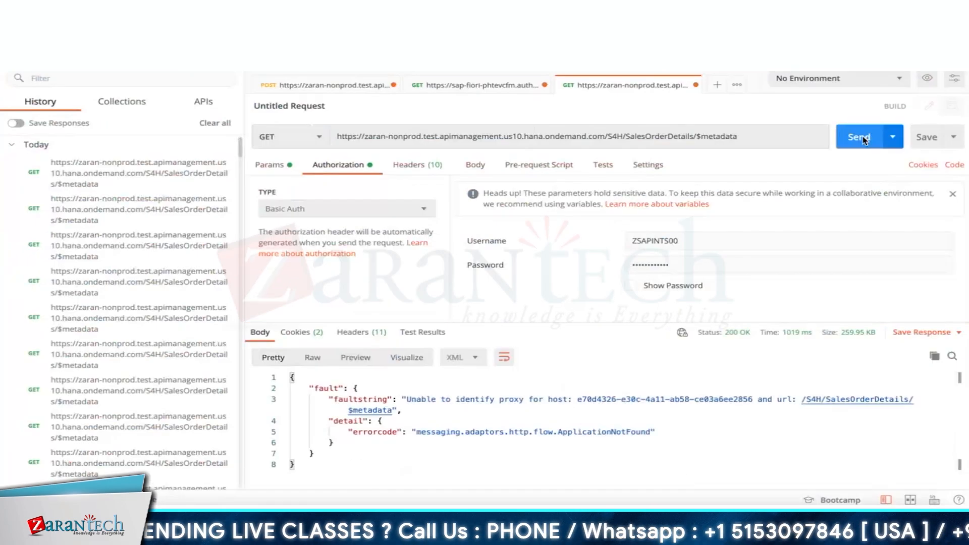
click(863, 139)
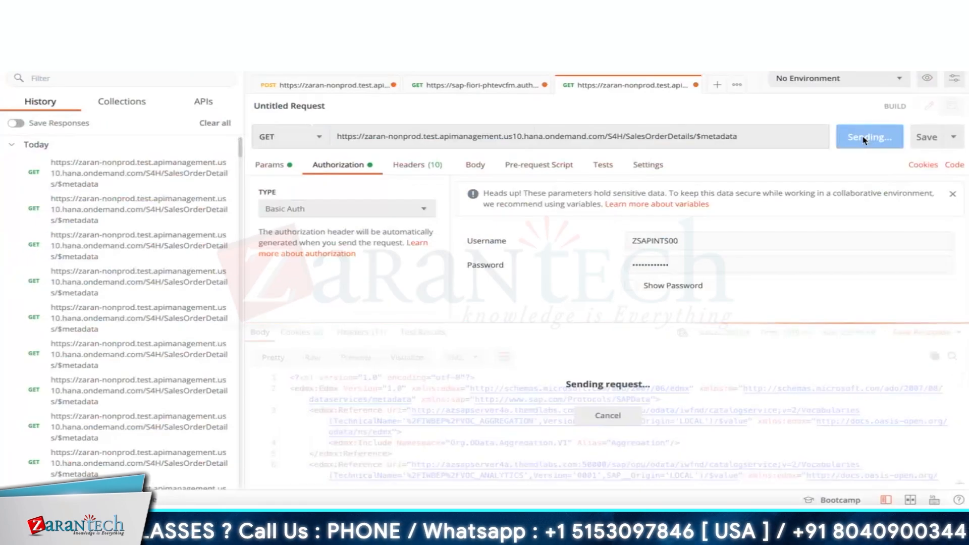
click(864, 140)
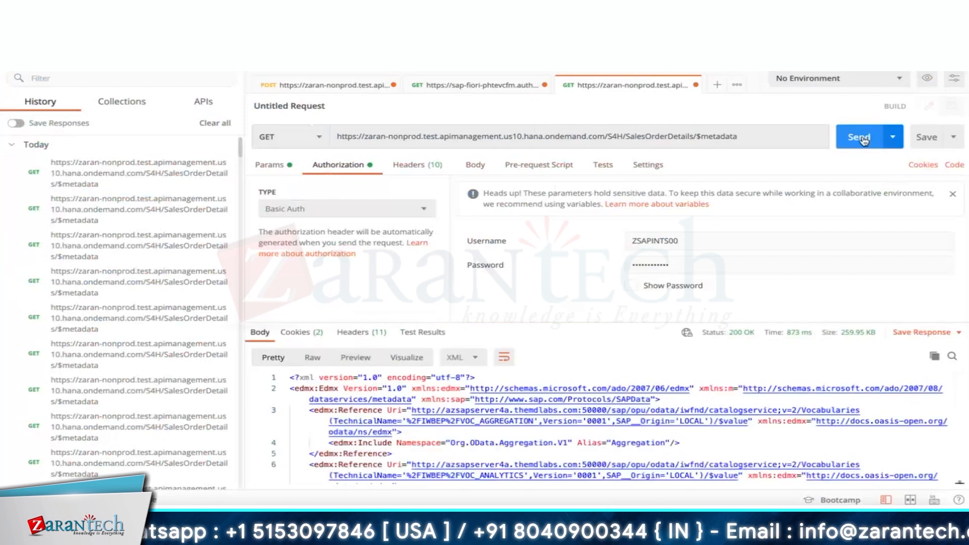
click(864, 141)
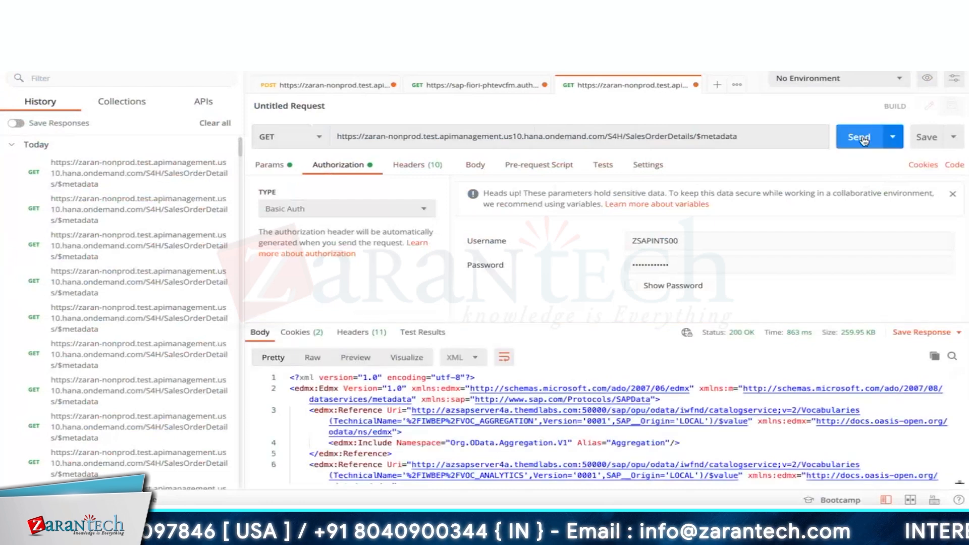
click(864, 141)
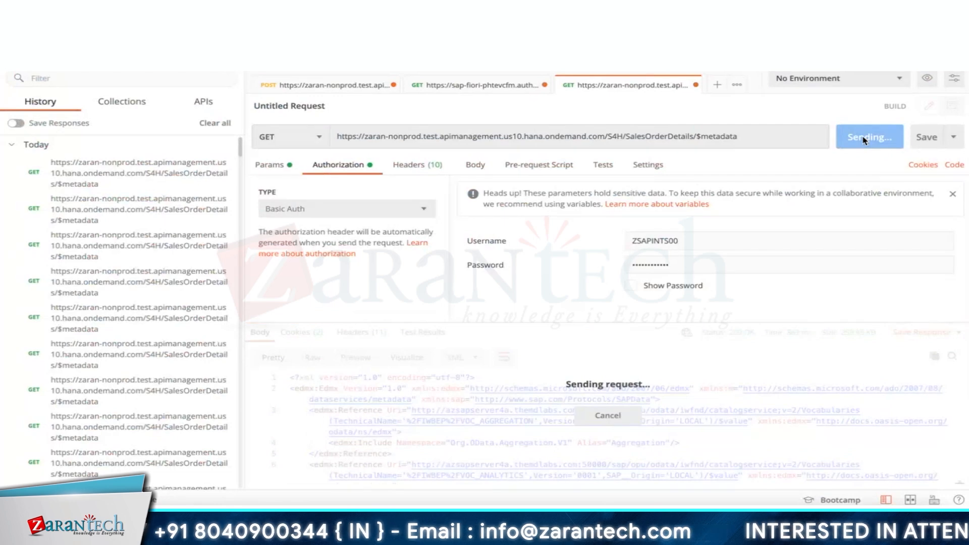
click(864, 140)
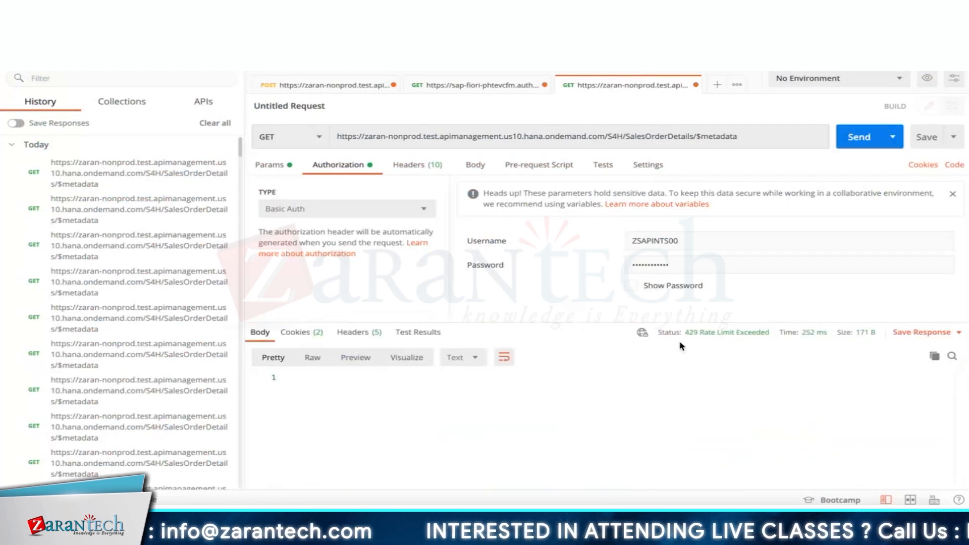
- Examine the response's status, its Retry-After header value and its body
mouse_move(687, 338)
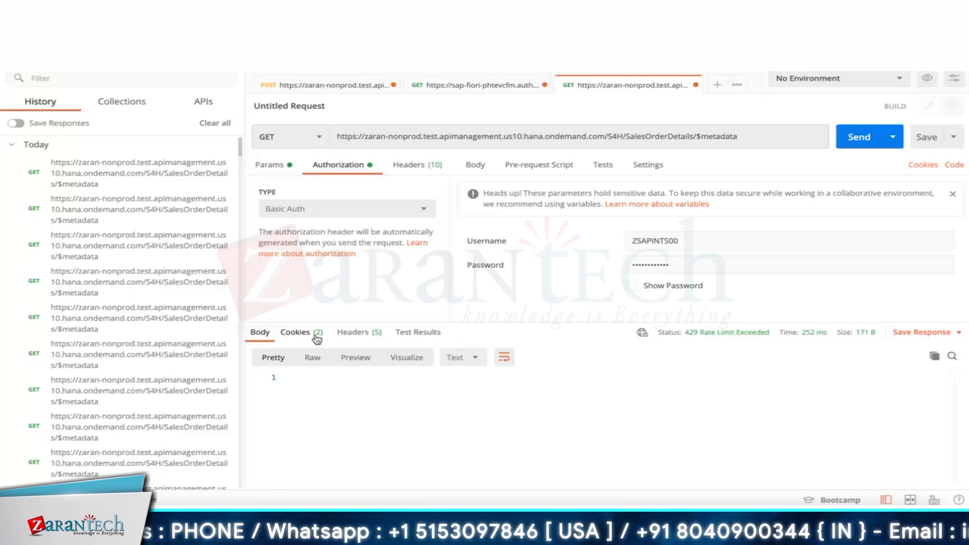
click(355, 337)
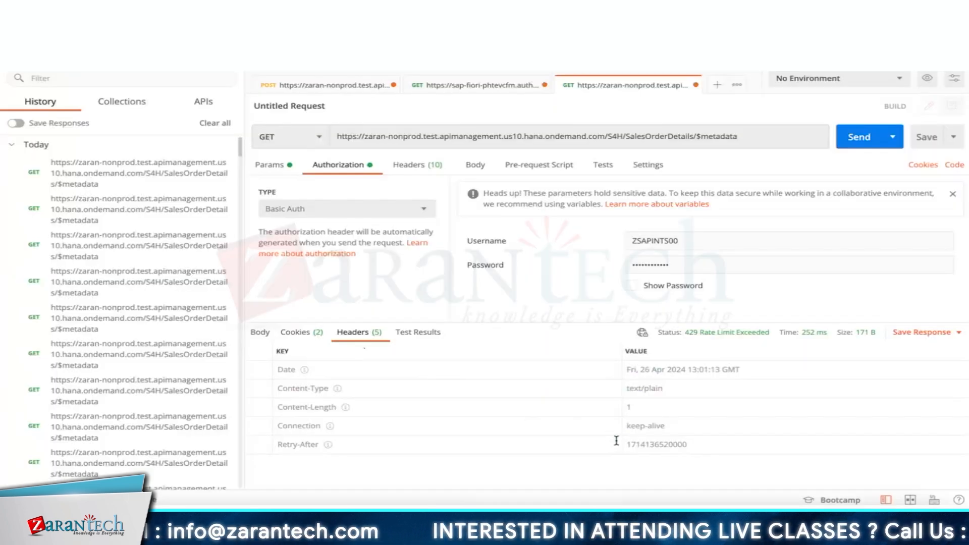
double_click(638, 445)
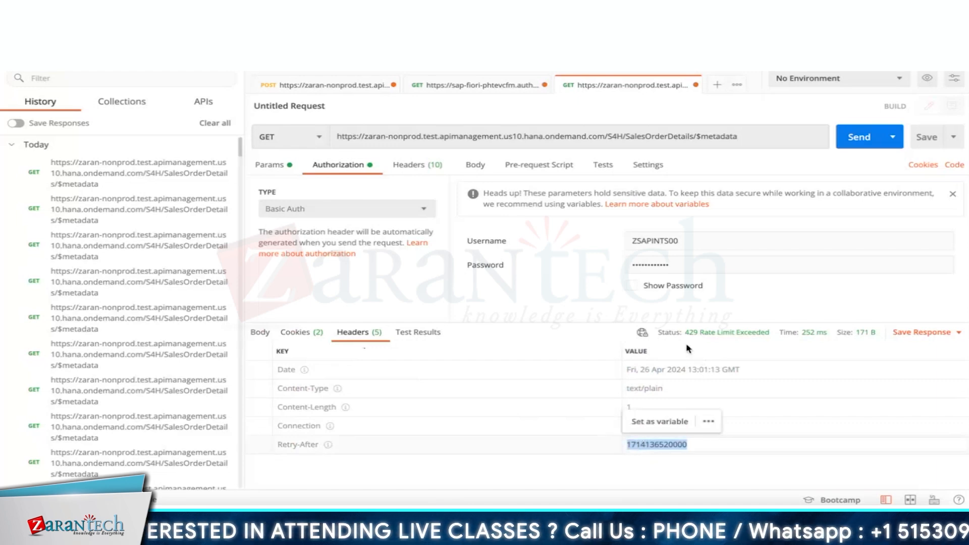
mouse_move(689, 341)
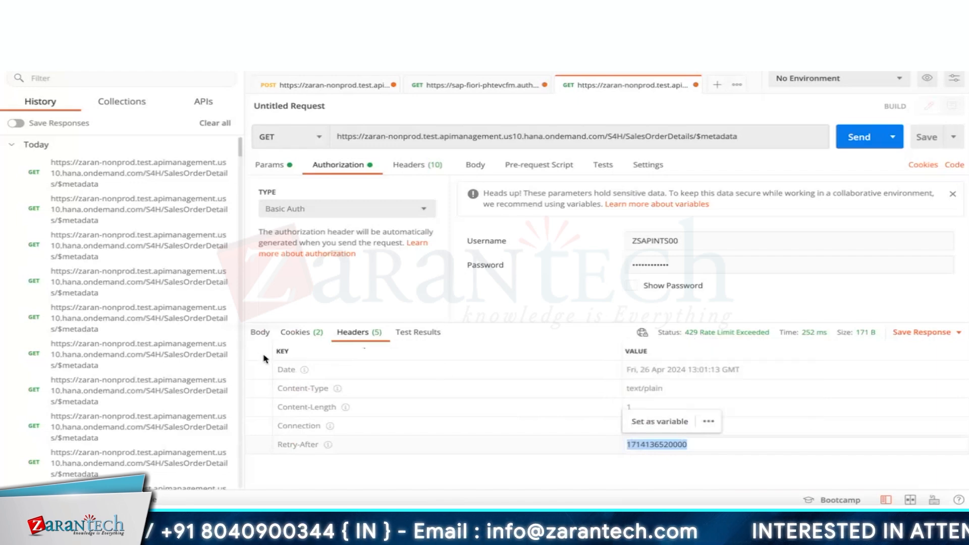
click(261, 339)
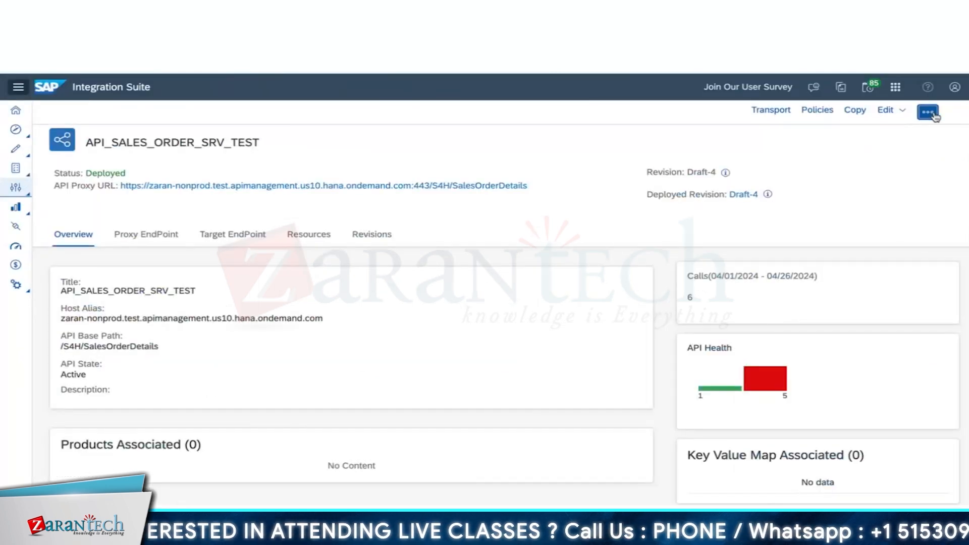
- Switch to Integration Suite, open the QUOTA_FAULT policy in the ProxyEndpoint PreFlow for editing, and enlarge its code area
click(928, 112)
click(890, 111)
click(891, 133)
click(928, 112)
click(916, 134)
click(60, 174)
click(92, 194)
click(562, 182)
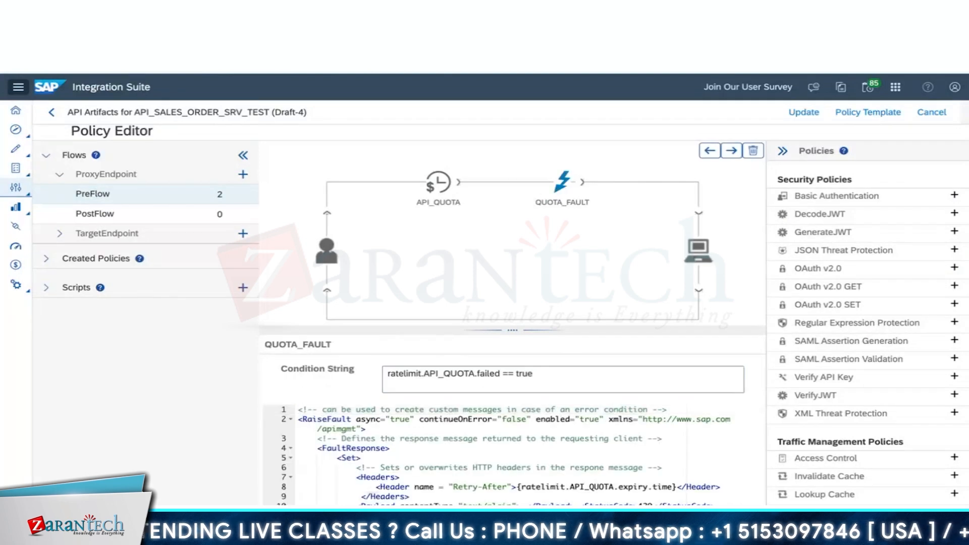
drag(517, 332, 515, 266)
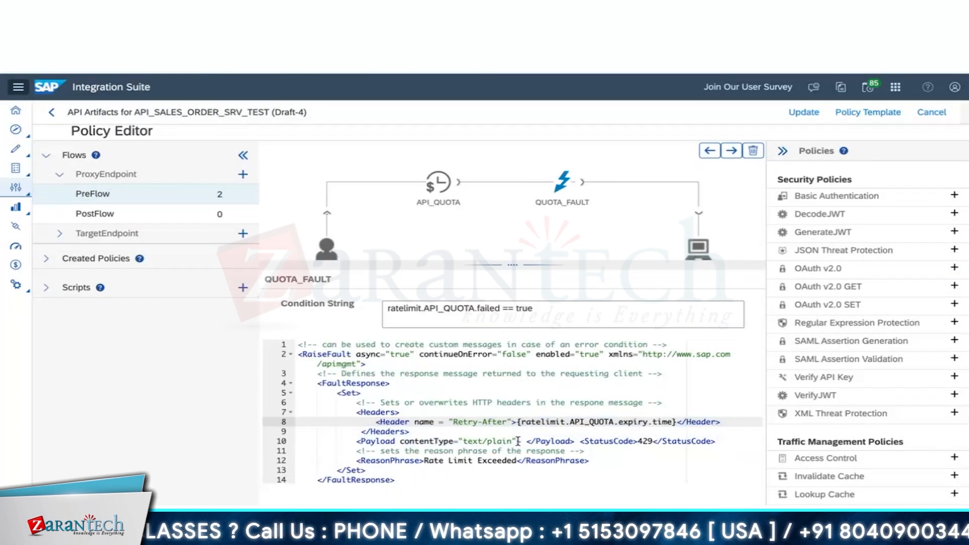
- Set the Payload contentType of the QUOTA_FAULT policy to application/json
click(476, 441)
text(application)
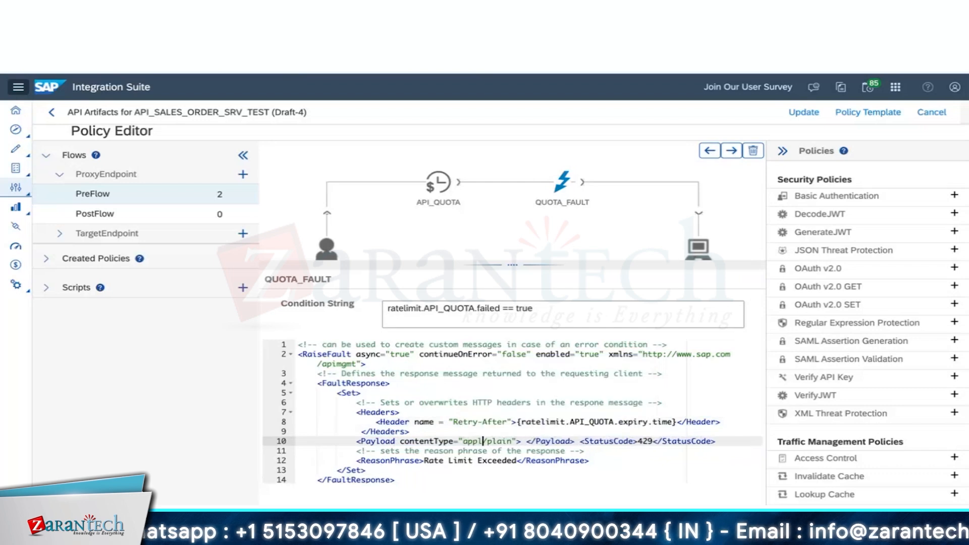
double_click(533, 441)
text(json)
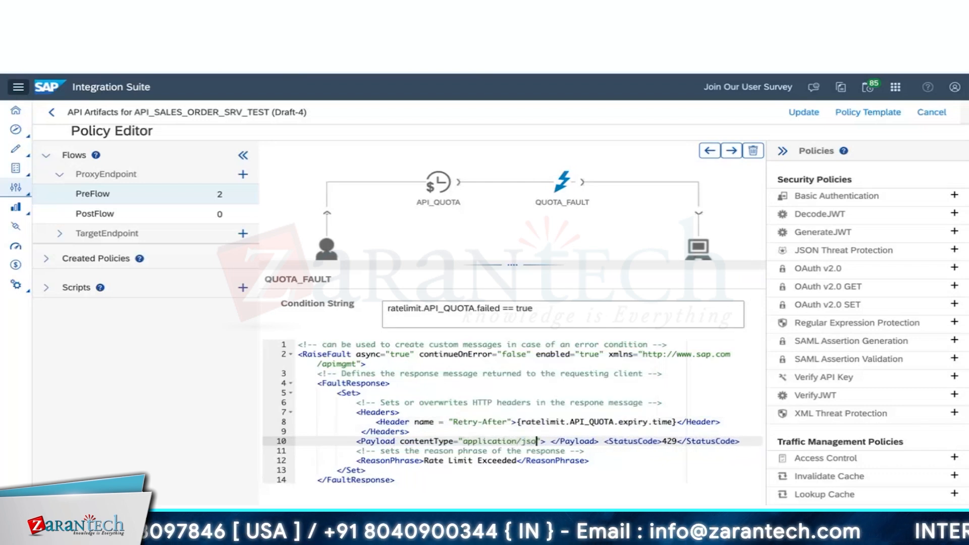
- Insert a JSON object containing a "message" key on separate lines inside the Payload element of the QUOTA_FAULT policy
click(551, 441)
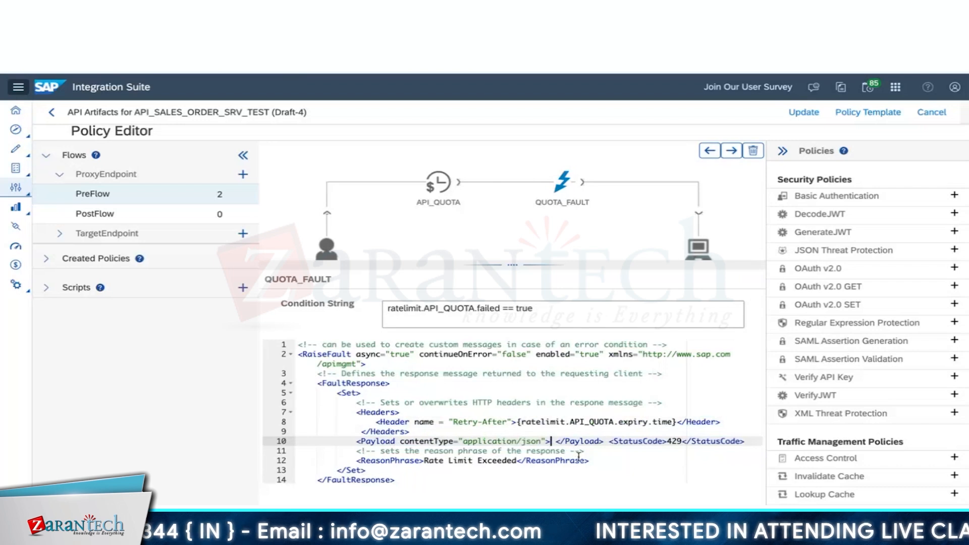
key(Return)
key(Return)
key(Return)
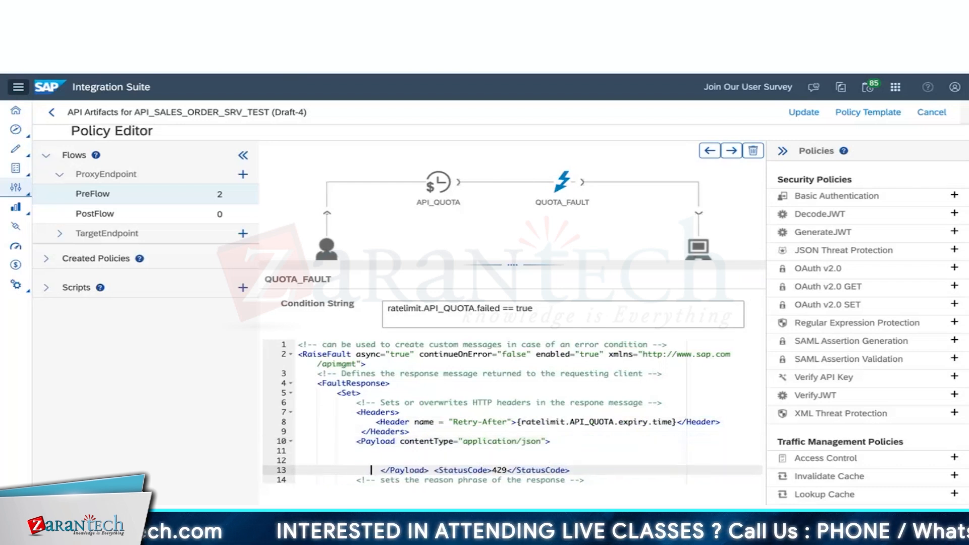
click(437, 448)
text({)
key(Return)
text("mess)
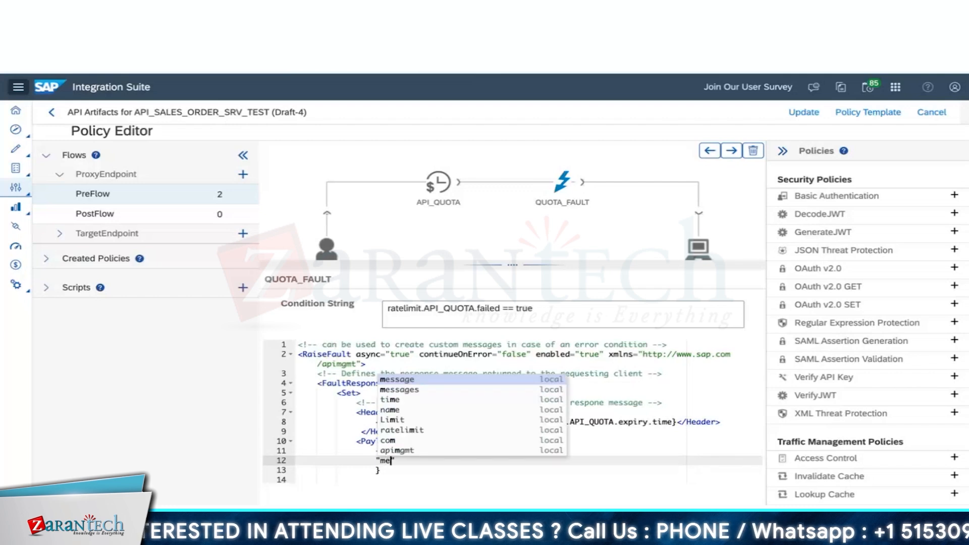
text(age" )
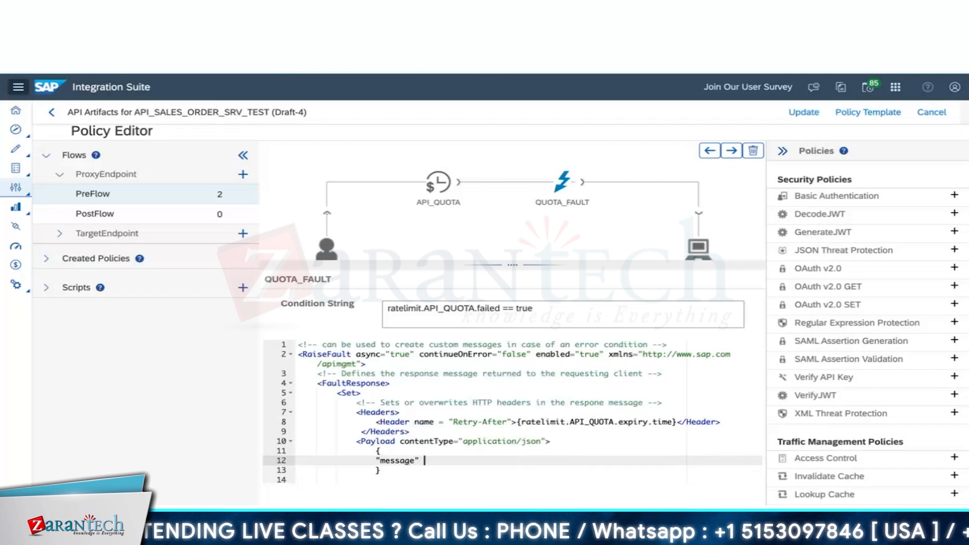
- Give the message key the value "Too many requests. Rate Limit Exceeded" and remove the surplus indentation before the closing Payload tag
text(: ")
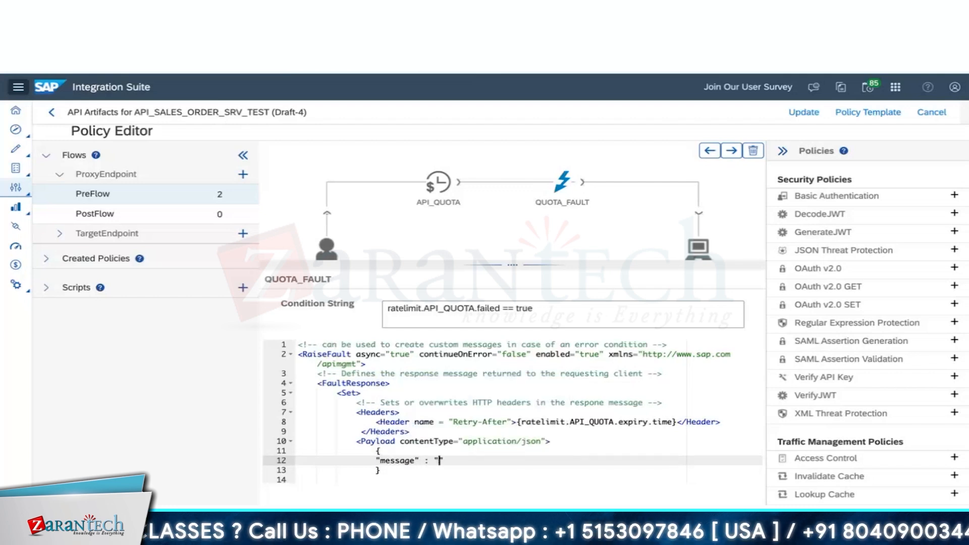
text(Too)
text( many requests. R)
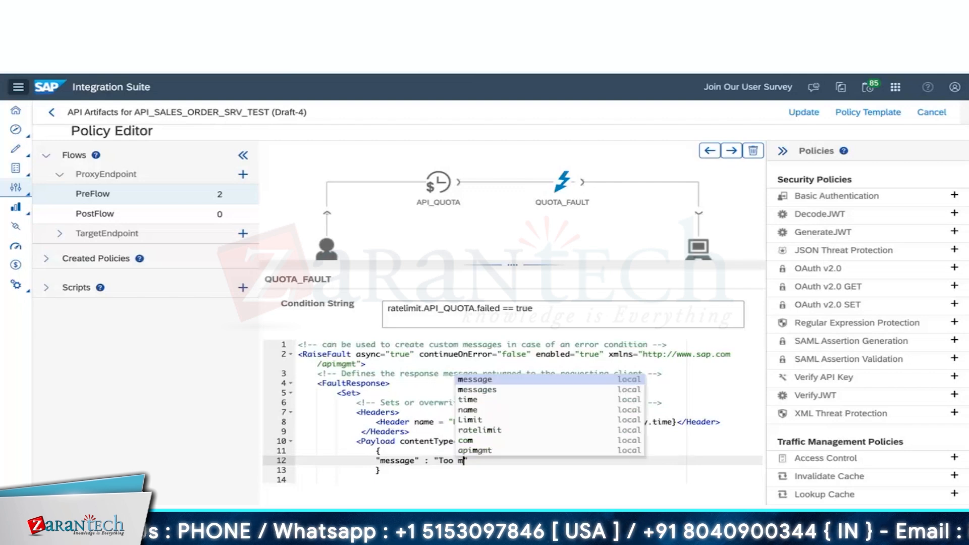
text(ate)
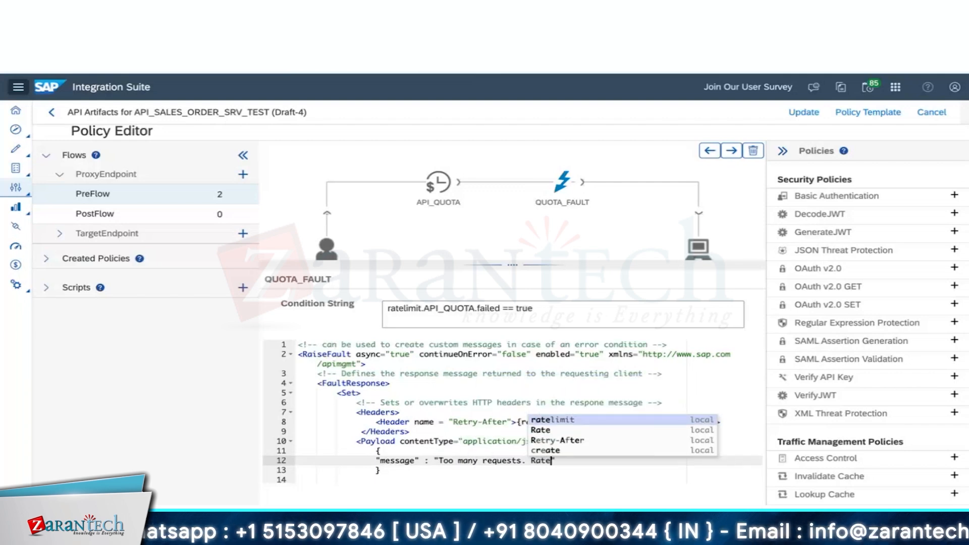
text( Limit Exceeded)
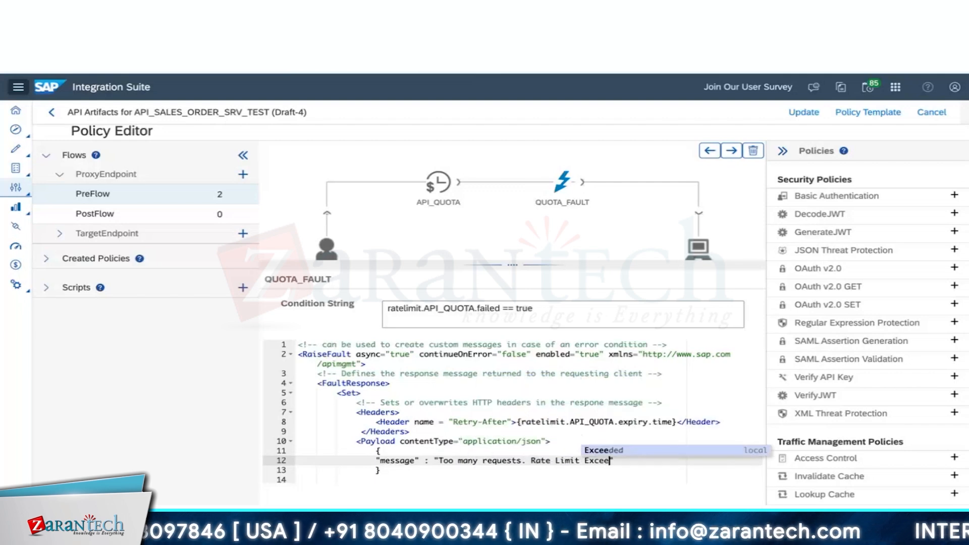
click(395, 480)
key(Down)
key(Down)
key(Up)
key(BackSpace)
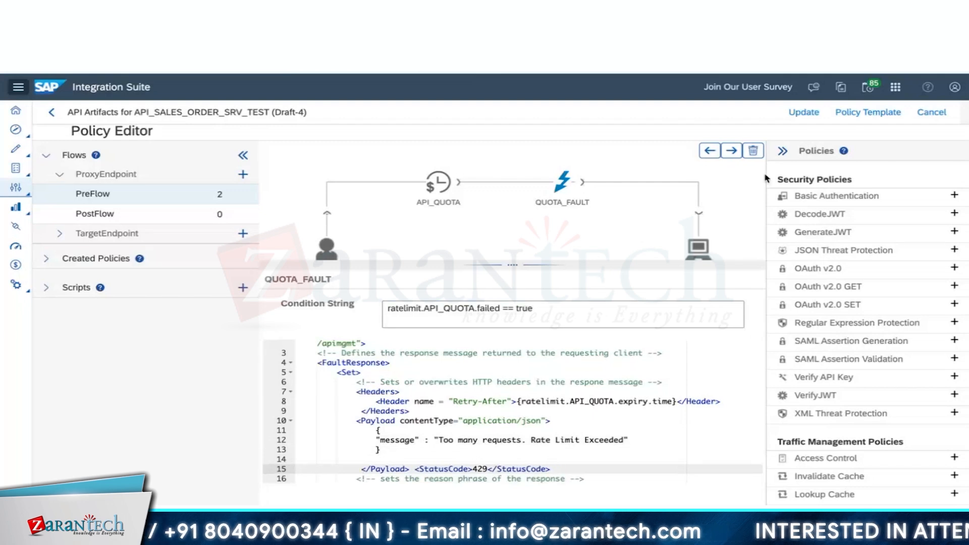
- Save the updated policies and API_SALES_ORDER_SRV_TEST, and undeploy and redeploy the proxy
click(804, 116)
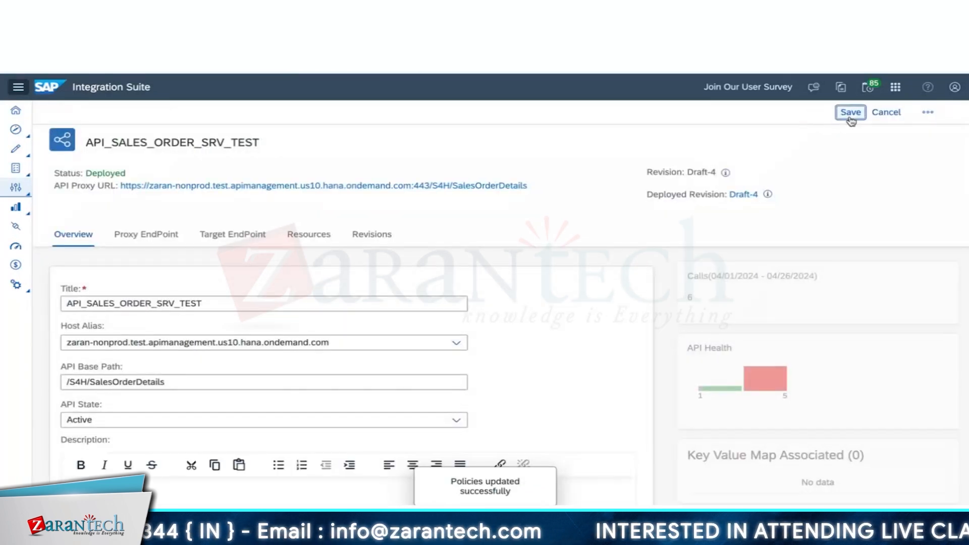
click(851, 113)
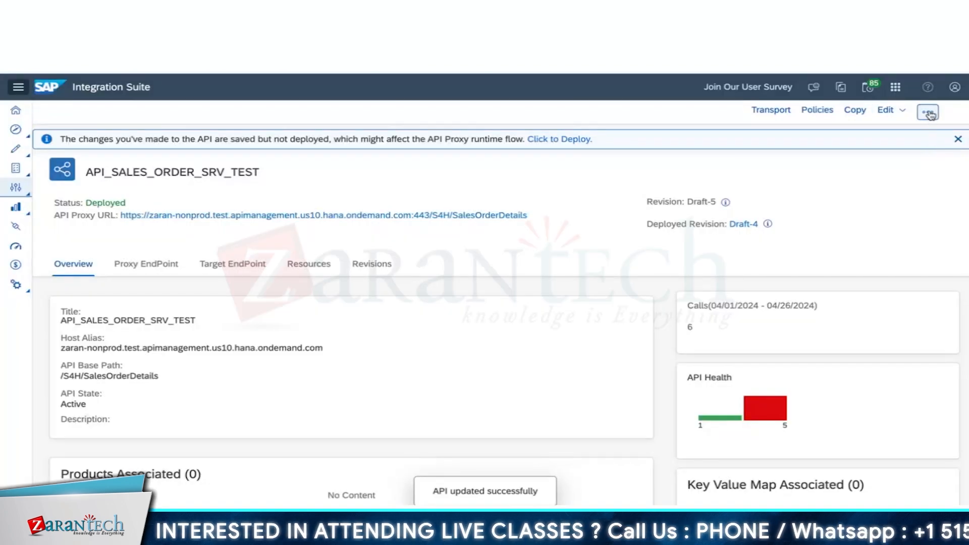
click(928, 113)
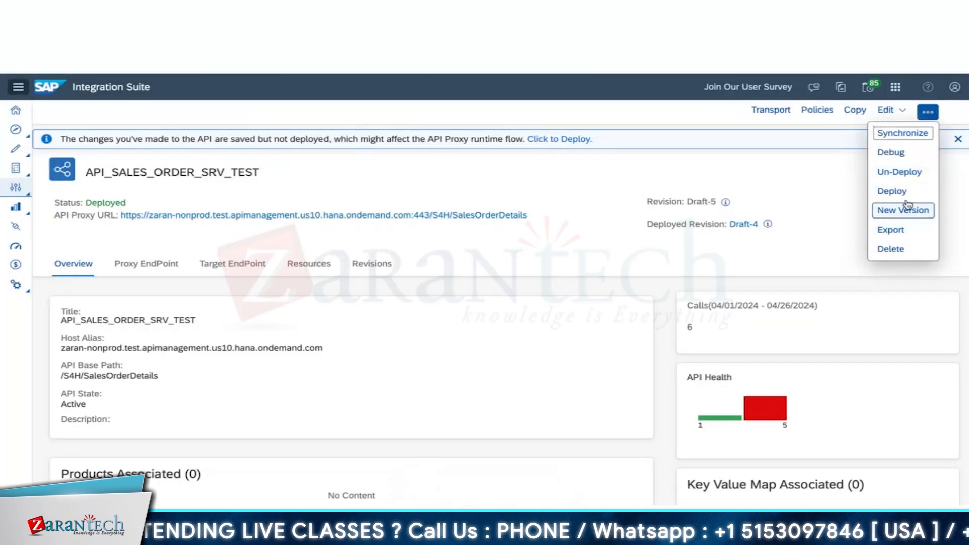
click(903, 174)
click(507, 334)
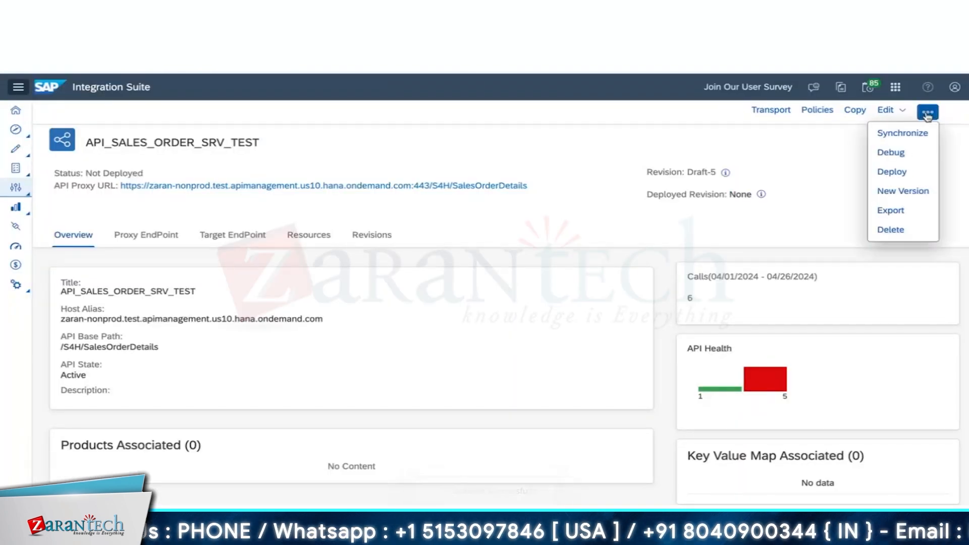
click(927, 111)
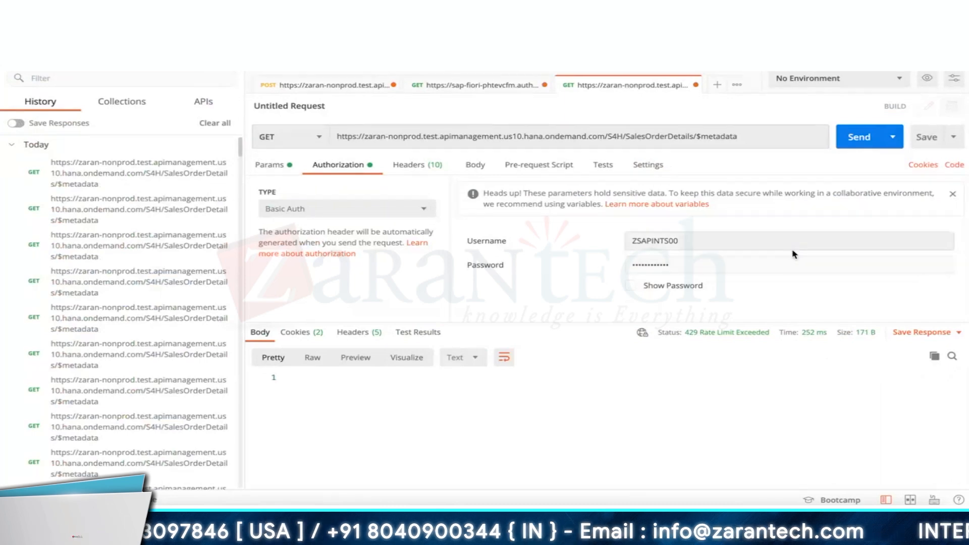
- Switch to Postman and resend the SalesOrderDetails metadata request until the quota is exceeded, and check the fault's status and JSON body
click(857, 140)
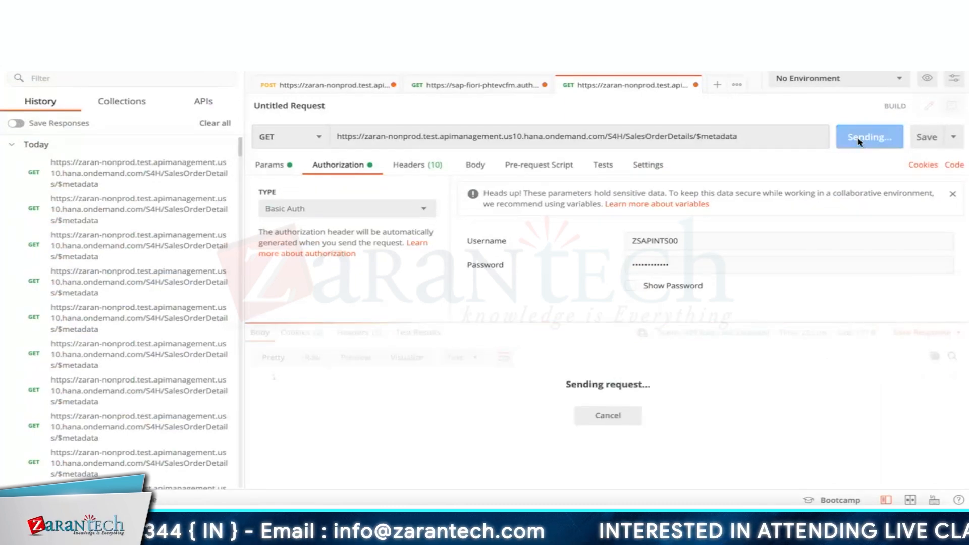
click(859, 143)
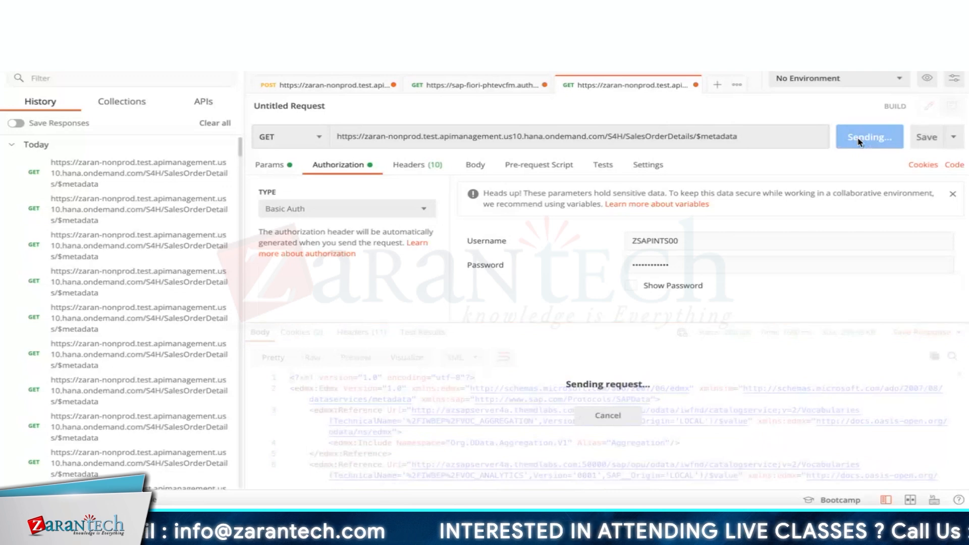
click(859, 142)
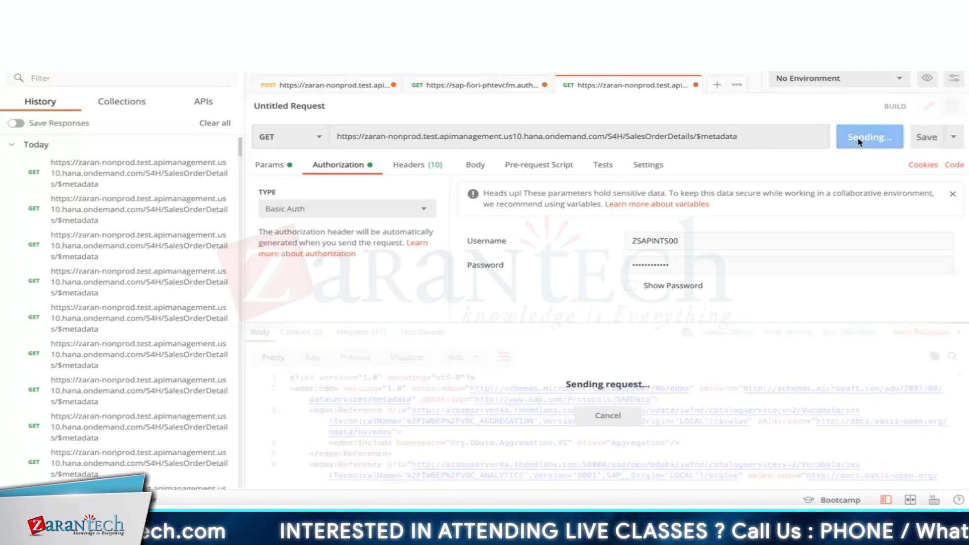
click(858, 141)
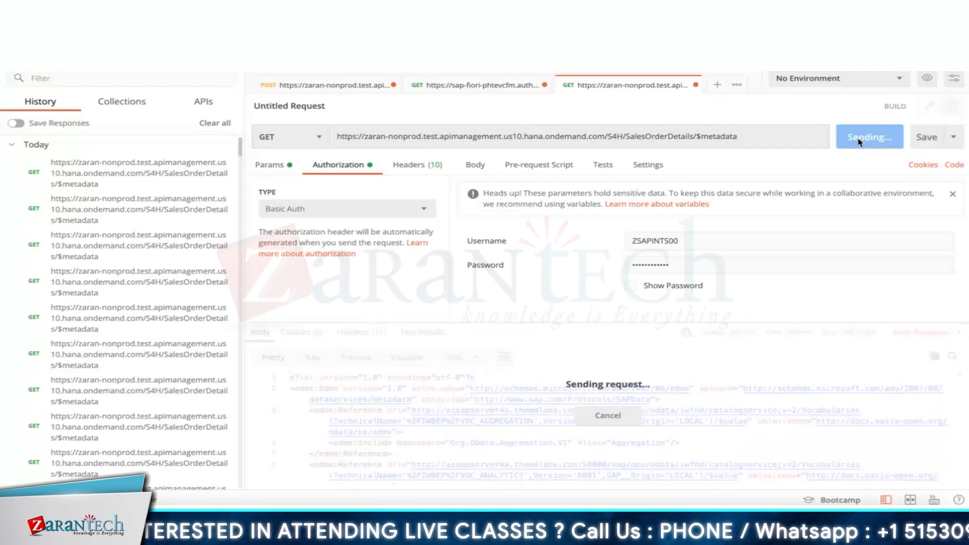
click(860, 143)
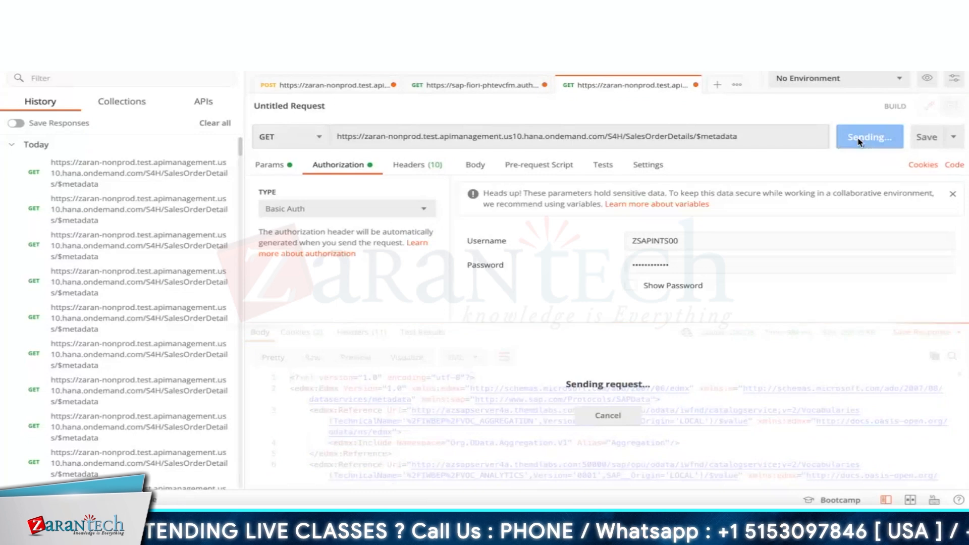
click(859, 142)
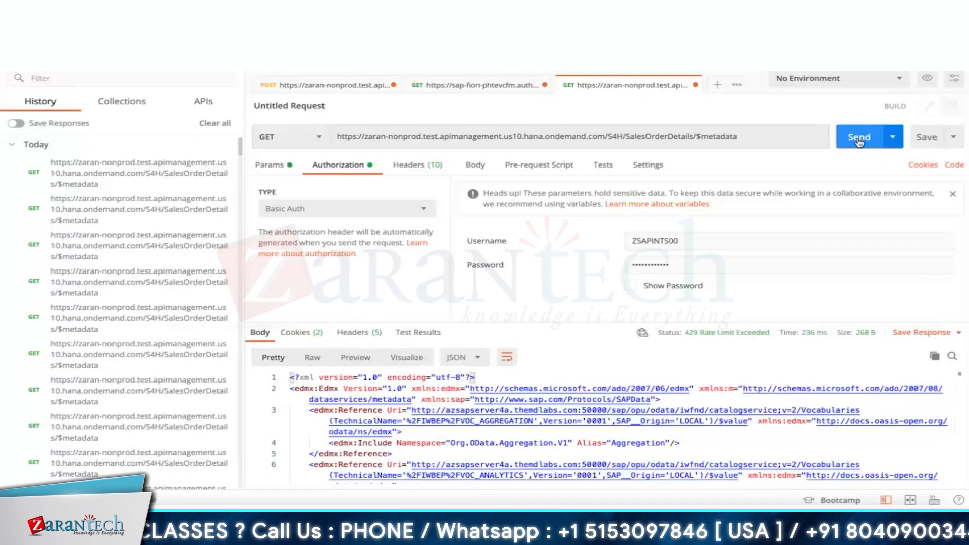
click(860, 142)
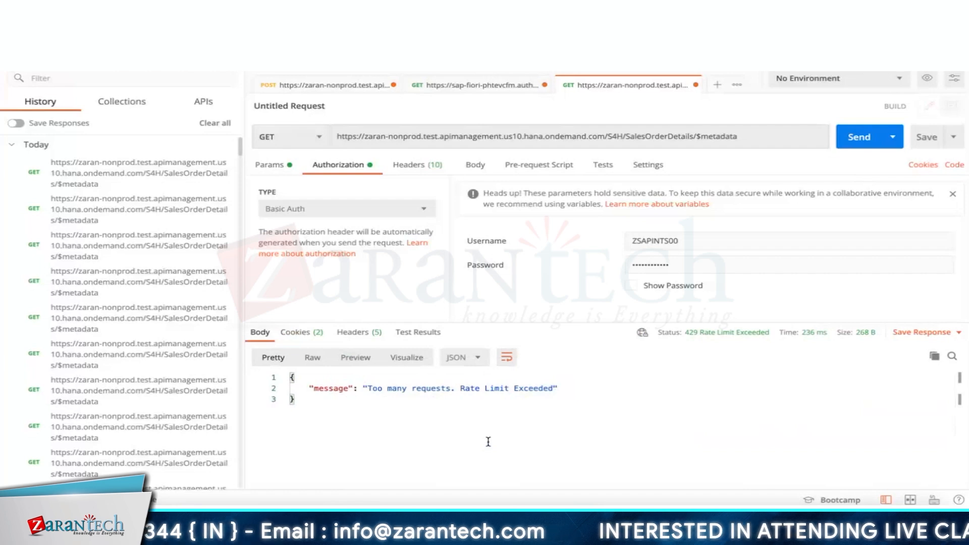
click(858, 143)
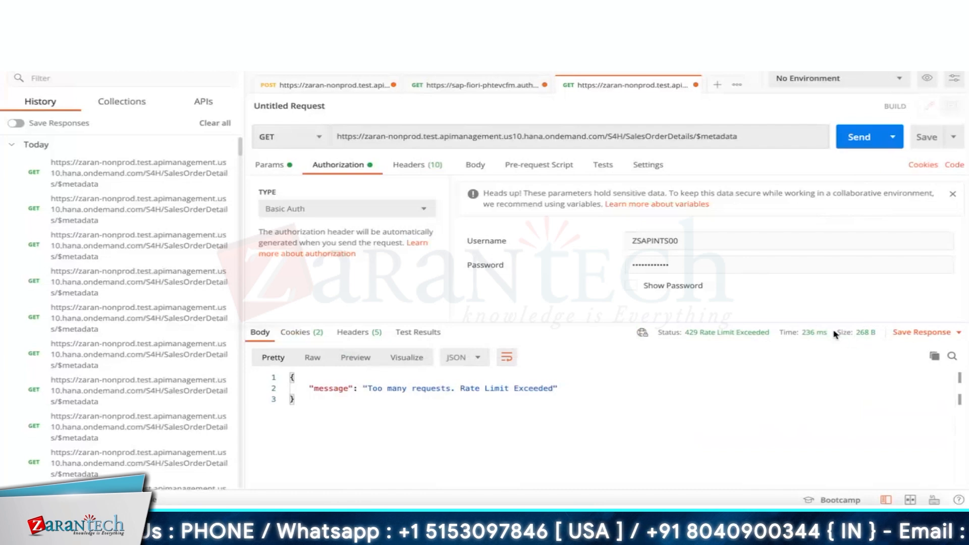
mouse_move(815, 342)
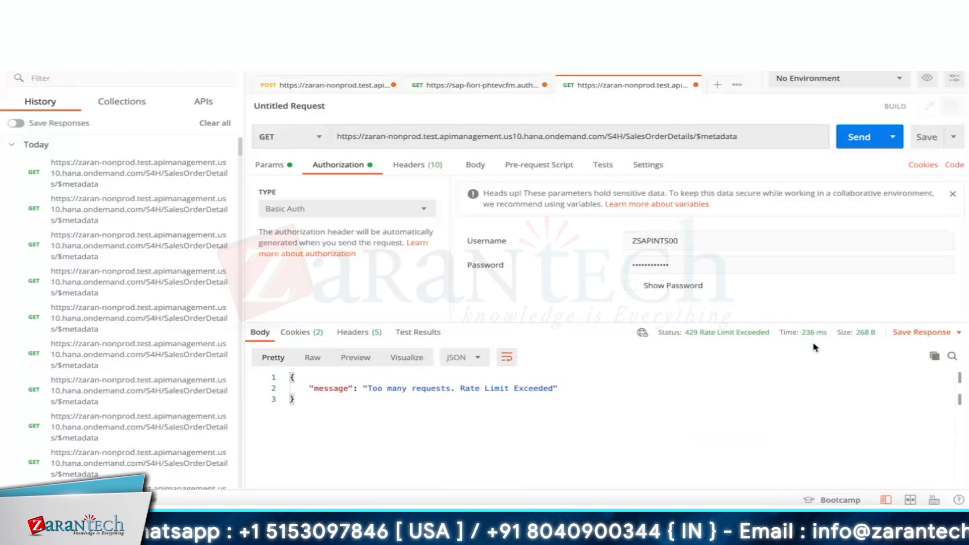
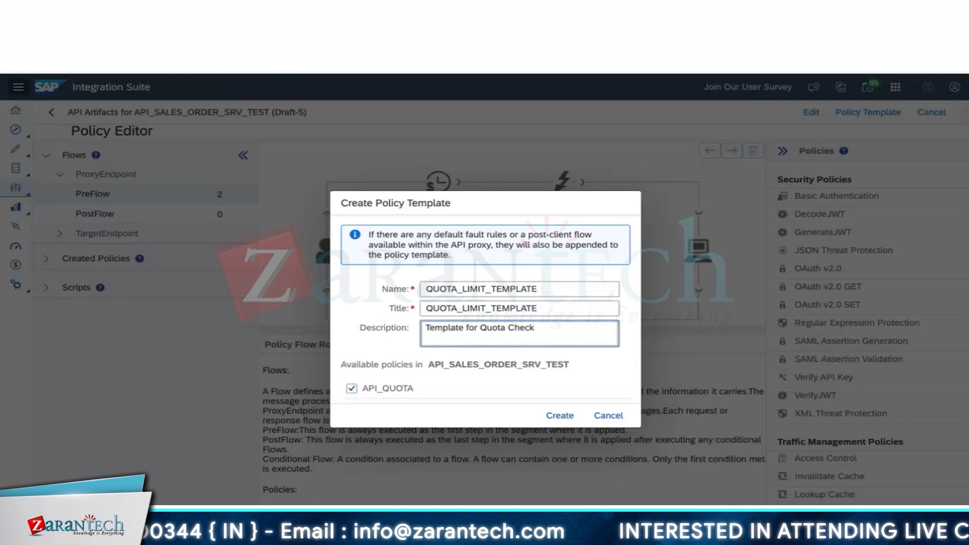
- In Integration Suite, create the policy template QUOTA_LIMIT_TEMPLATE described as "Template for Quota Check" and open it from the configured policy templates
click(558, 414)
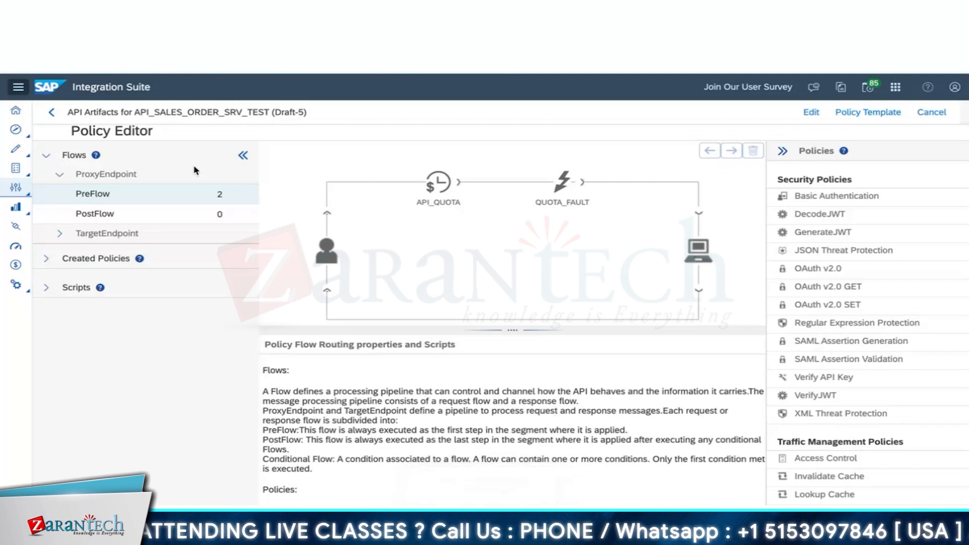
click(53, 113)
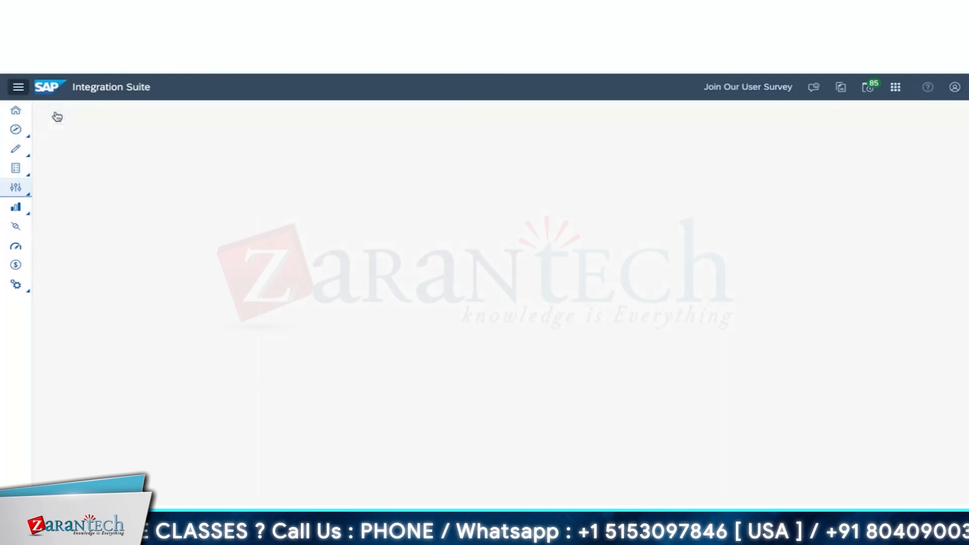
click(15, 187)
click(63, 207)
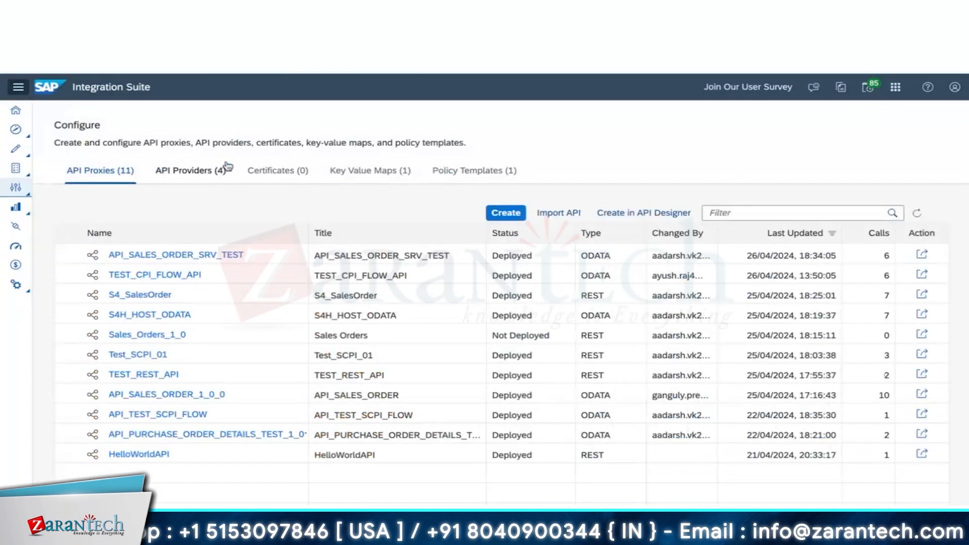
click(464, 173)
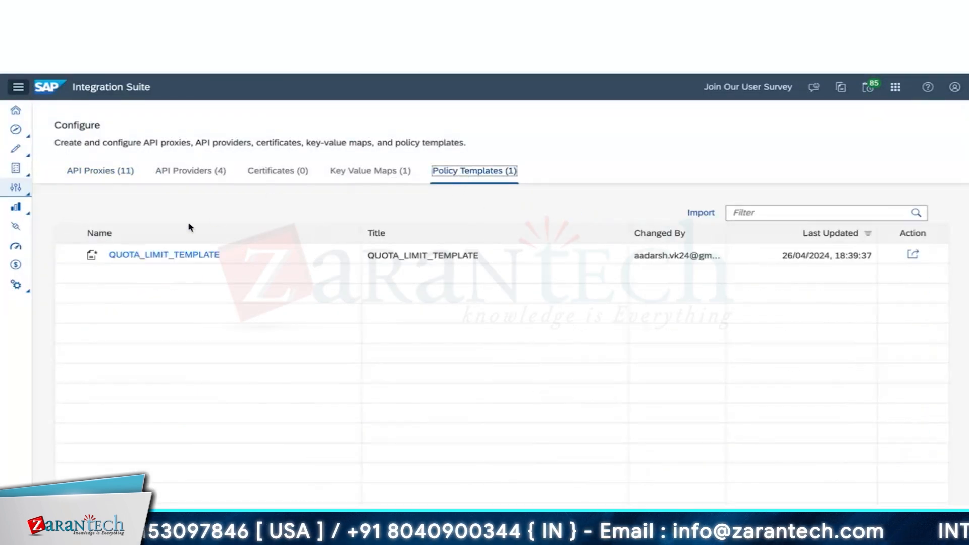
click(175, 254)
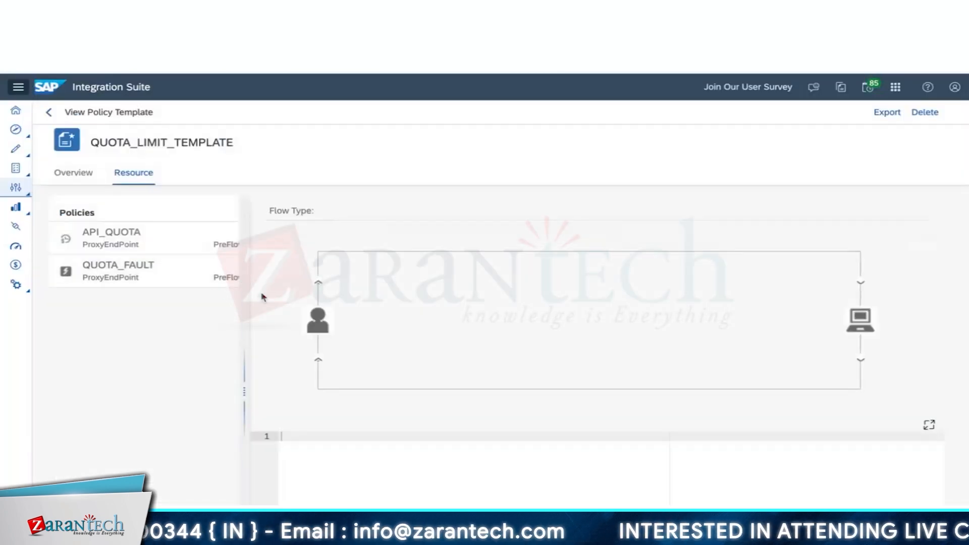
- Examine the API_QUOTA and QUOTA_FAULT policies stored in QUOTA_LIMIT_TEMPLATE and return to the template list
click(139, 245)
click(139, 273)
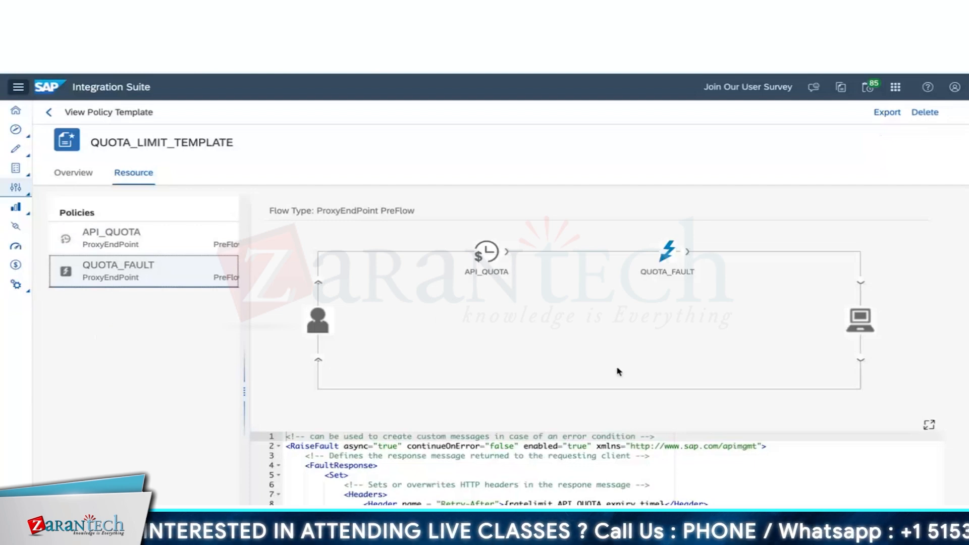
click(49, 113)
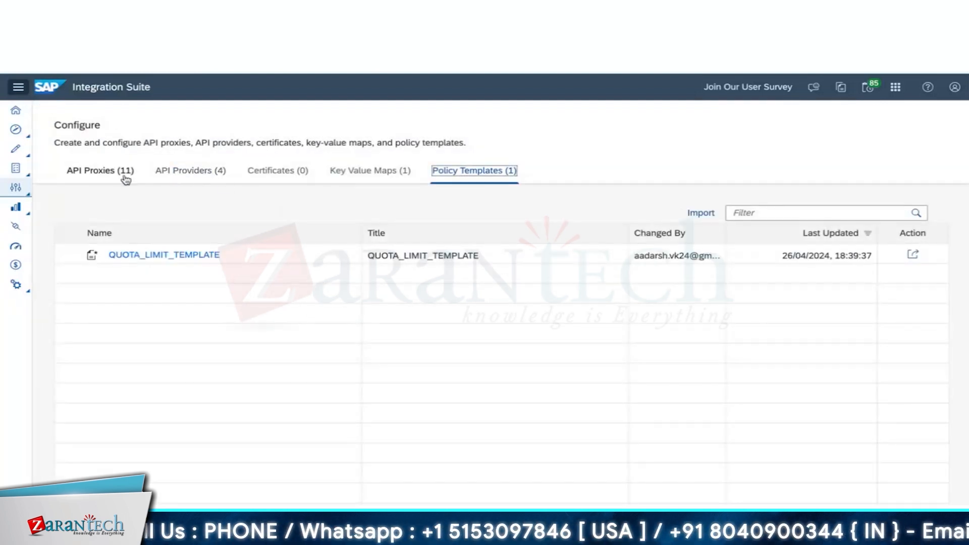
- Open the API proxy Test_SCPI_01, check its resources, and switch the proxy to edit mode
click(103, 173)
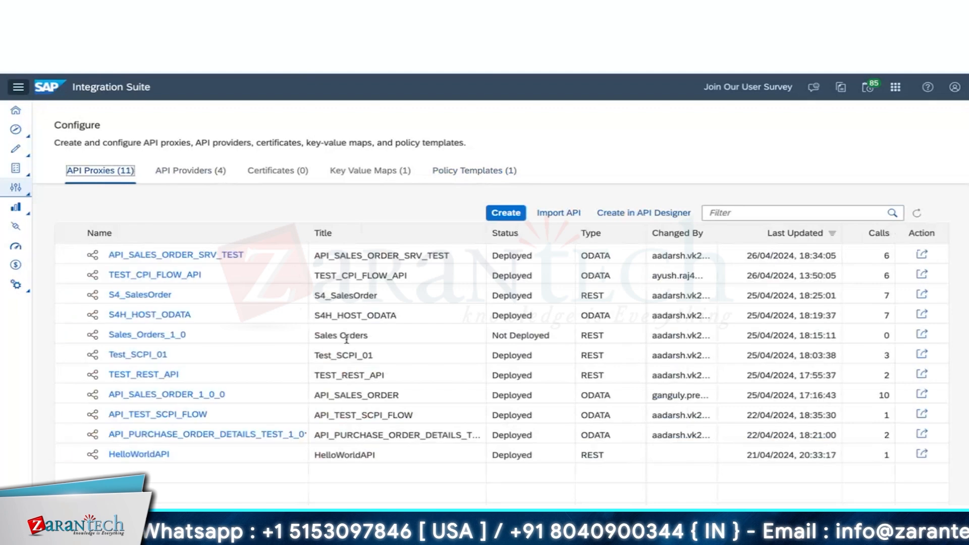
click(141, 357)
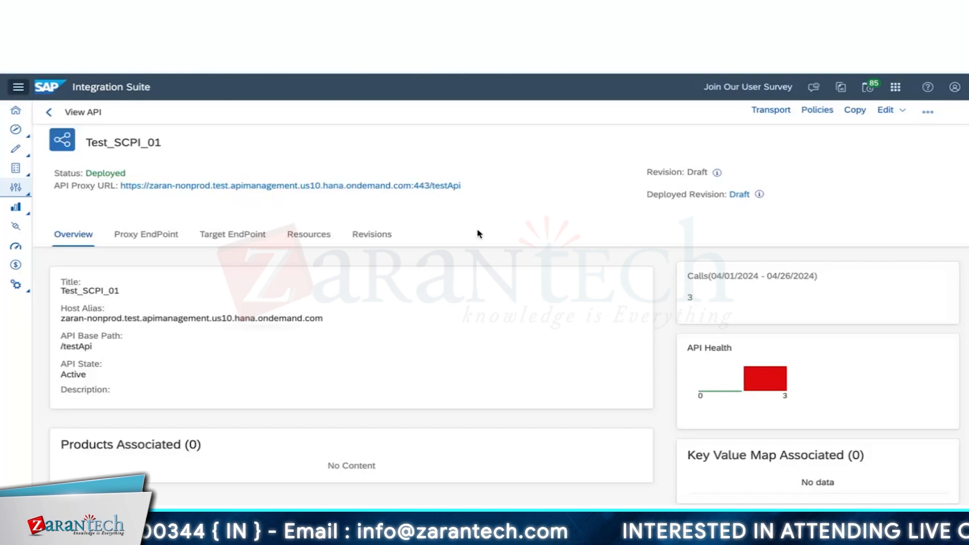
click(325, 240)
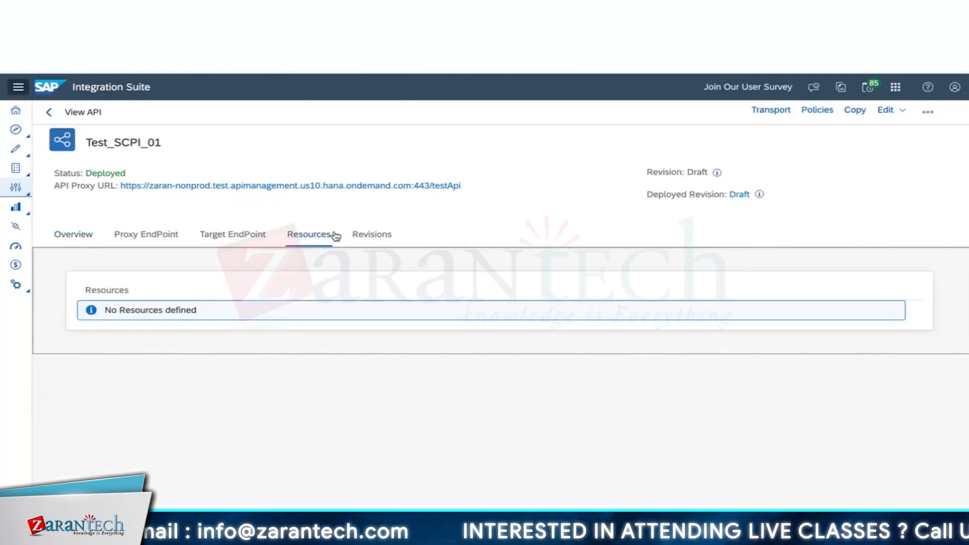
click(886, 116)
click(890, 129)
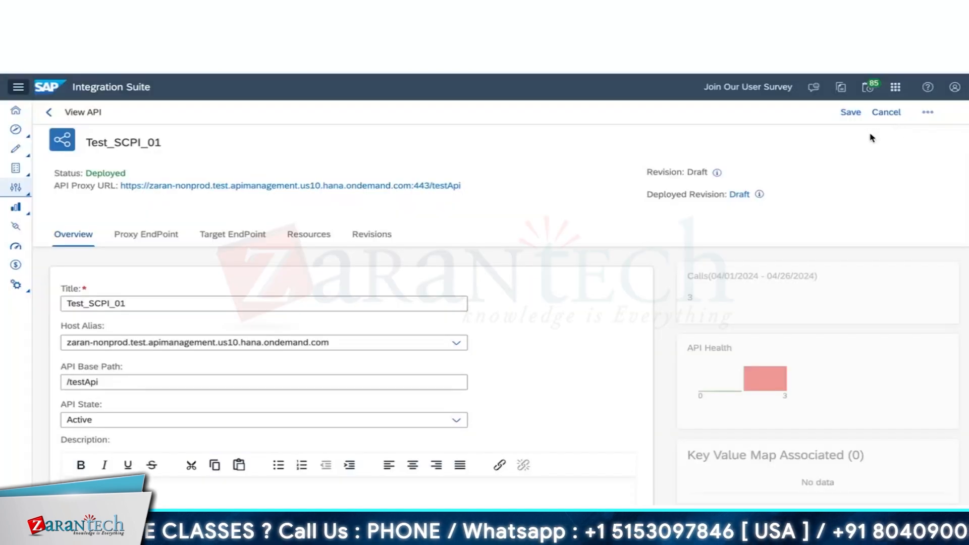
- Open the policy editor for Test_SCPI_01 and expand the ProxyEndpoint flows
click(928, 112)
click(922, 133)
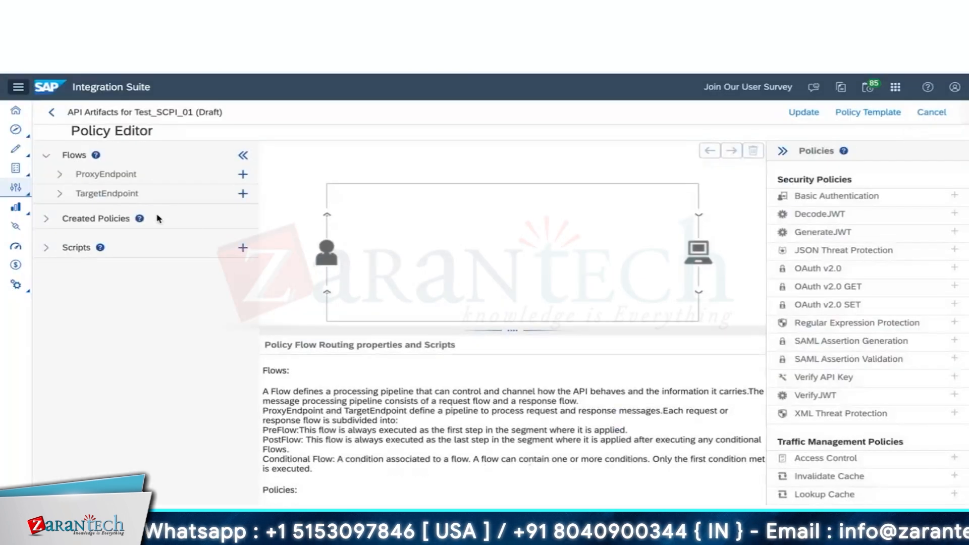
click(59, 174)
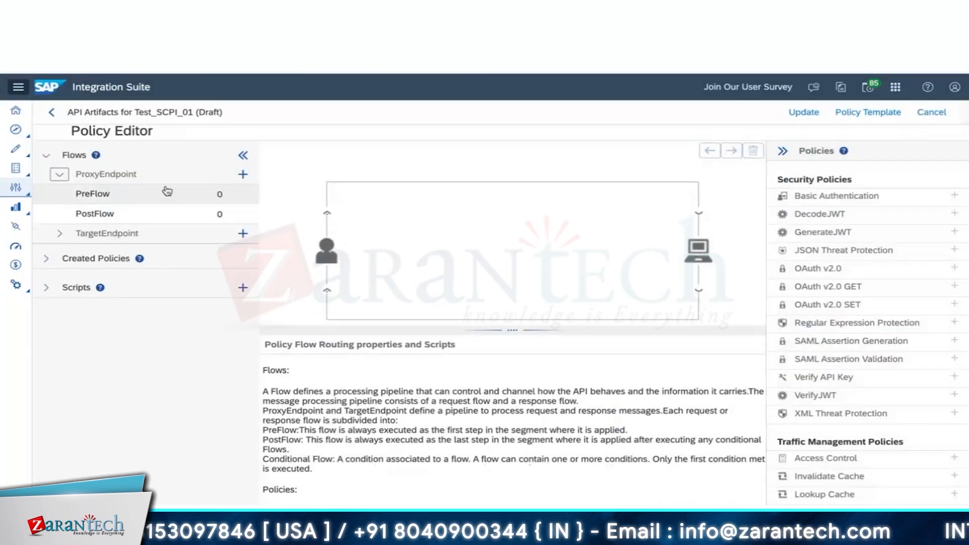
click(891, 111)
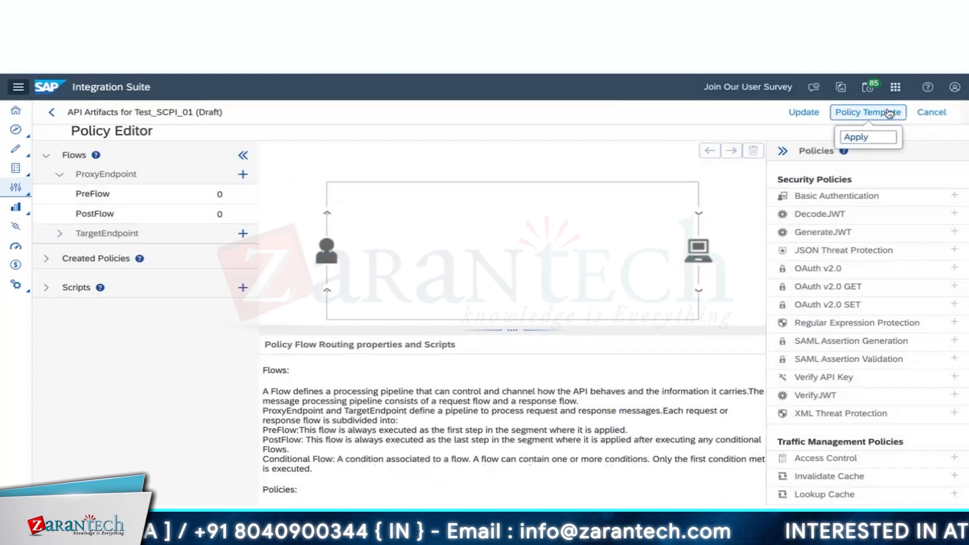
click(859, 138)
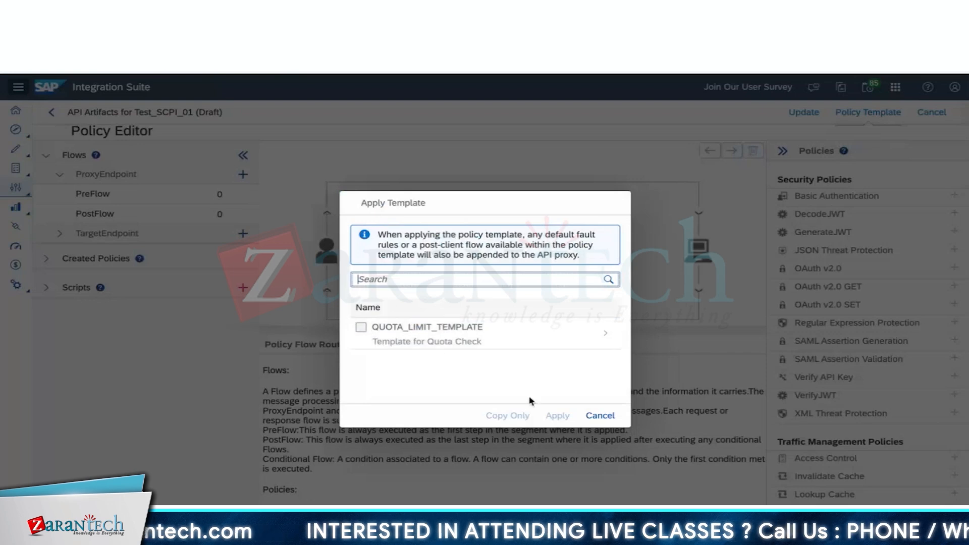
click(607, 426)
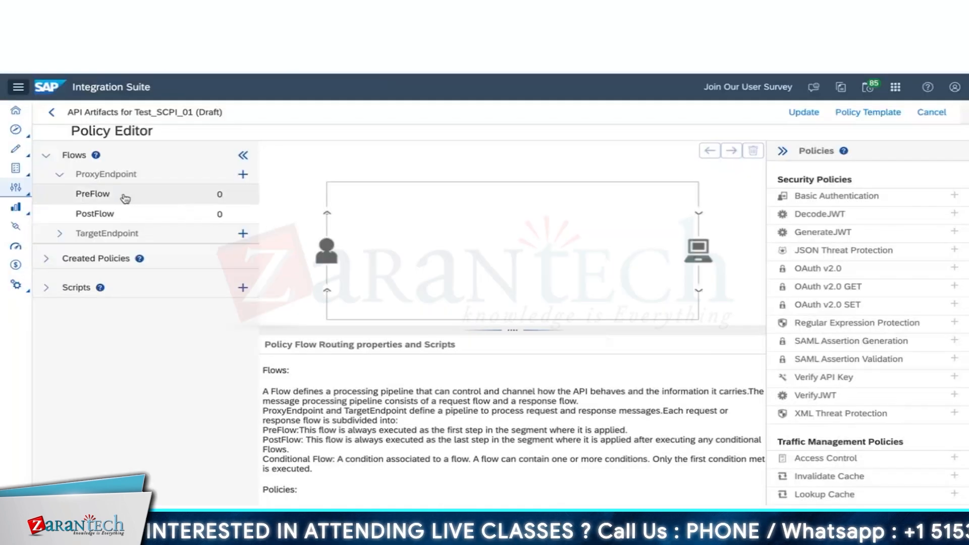
- Apply the policy template QUOTA_LIMIT_TEMPLATE to the ProxyEndpoint PreFlow of Test_SCPI_01
click(123, 198)
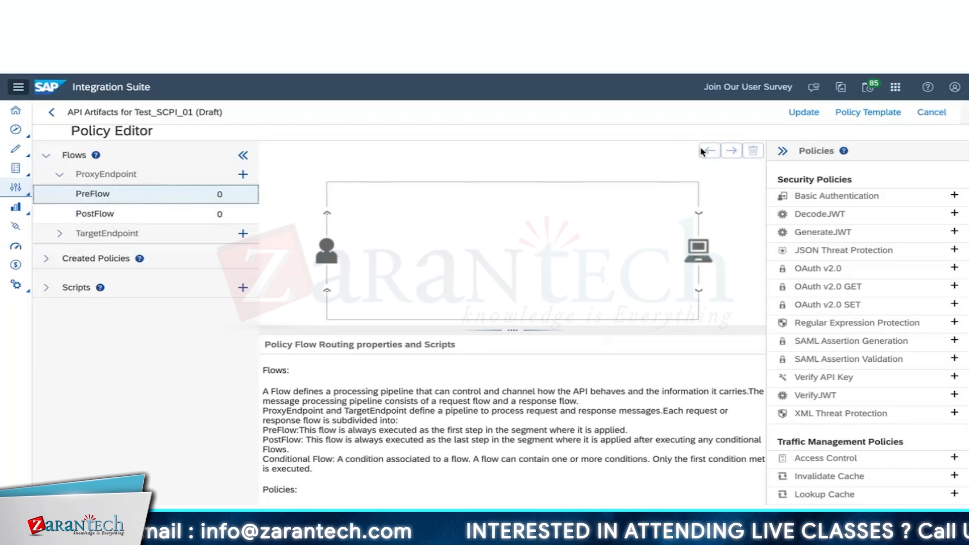
click(868, 112)
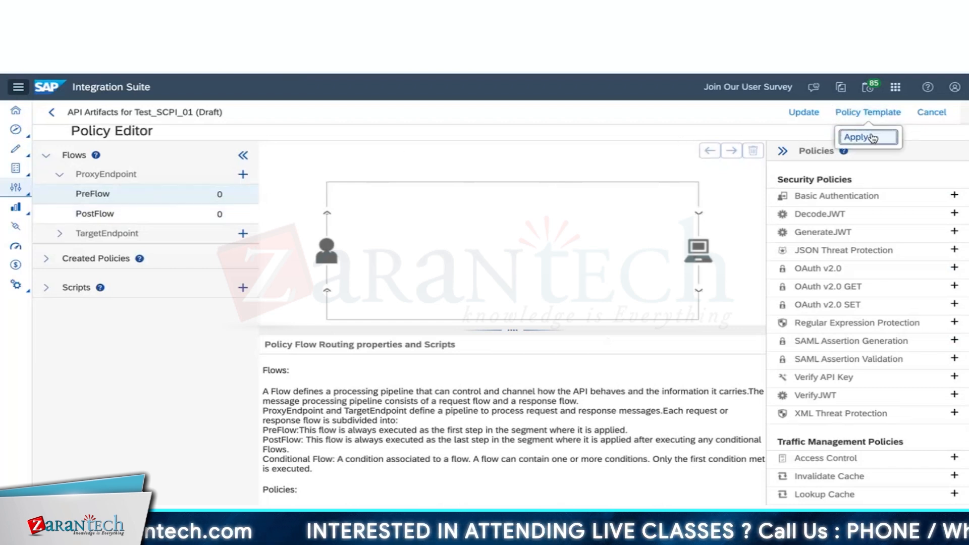
click(873, 136)
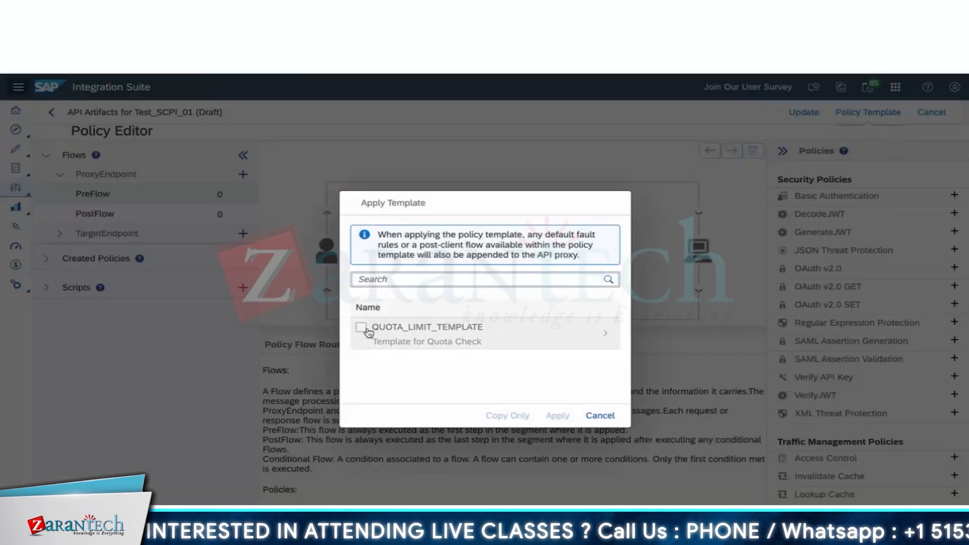
click(363, 328)
click(363, 328)
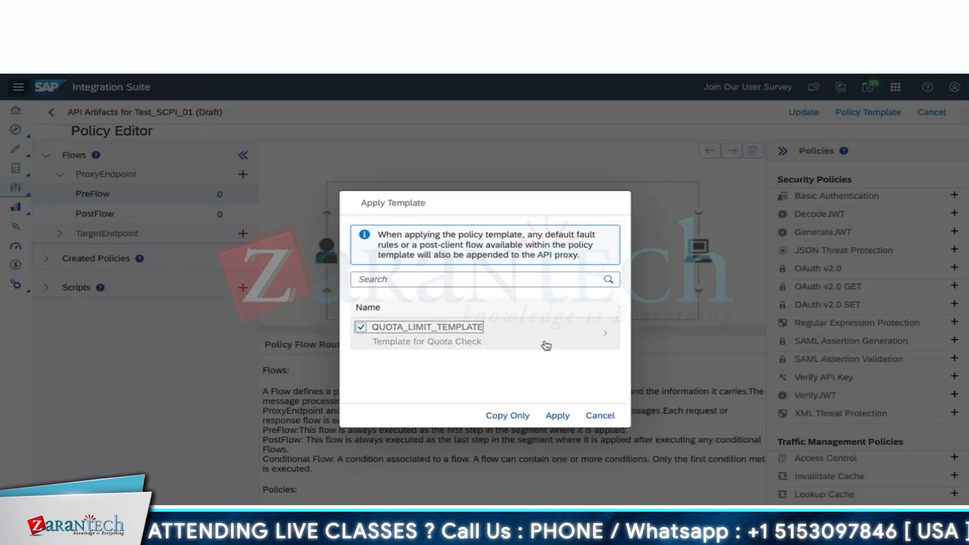
click(558, 417)
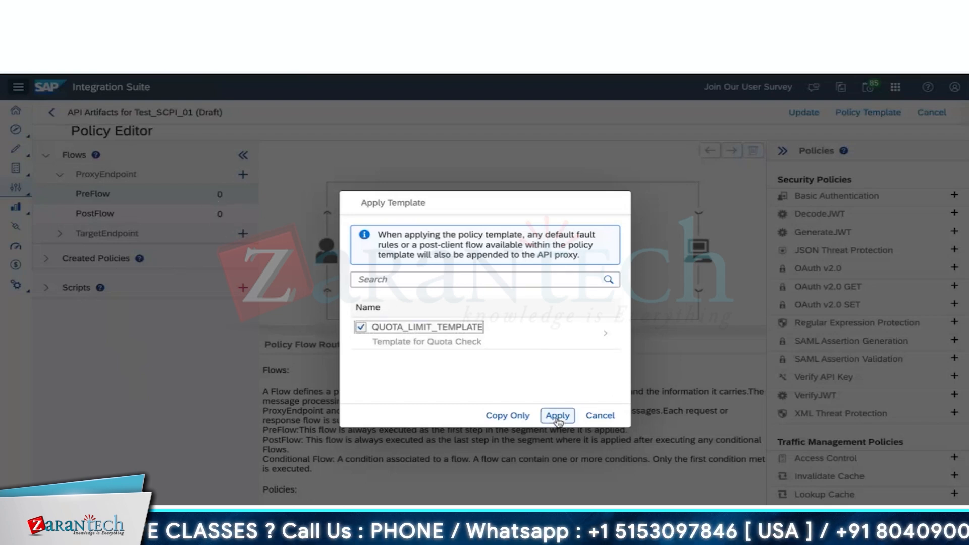
click(557, 416)
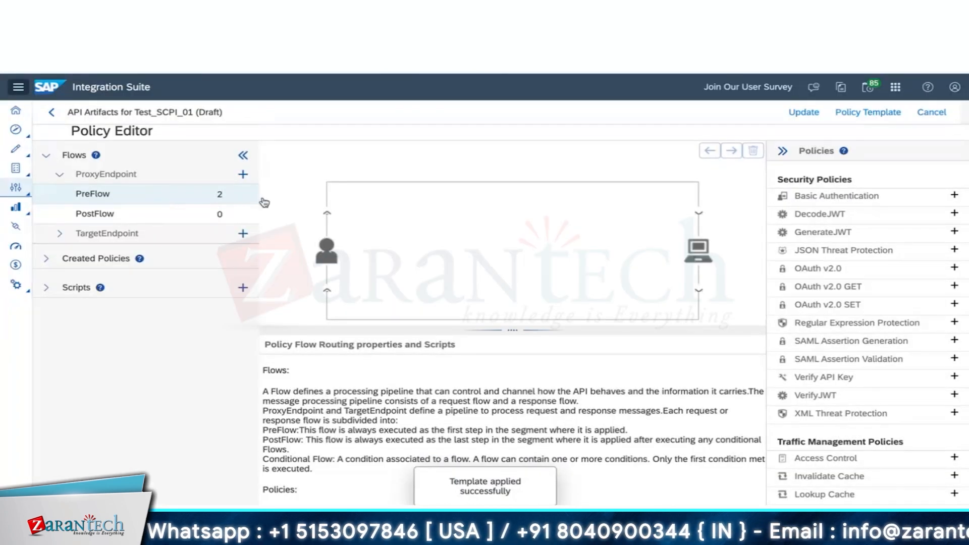
- Check the PreFlow diagram and the created policies, and update the proxy with the applied template
click(195, 196)
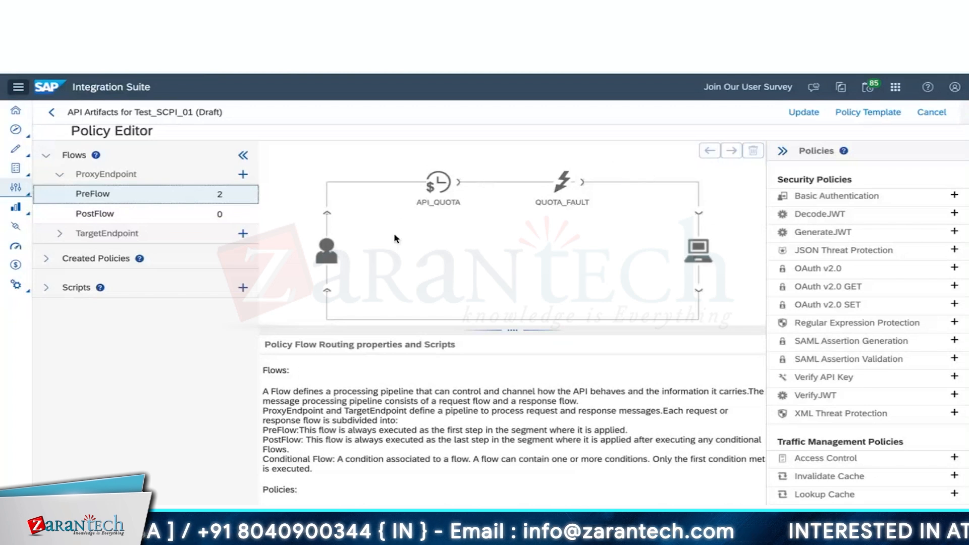
click(46, 258)
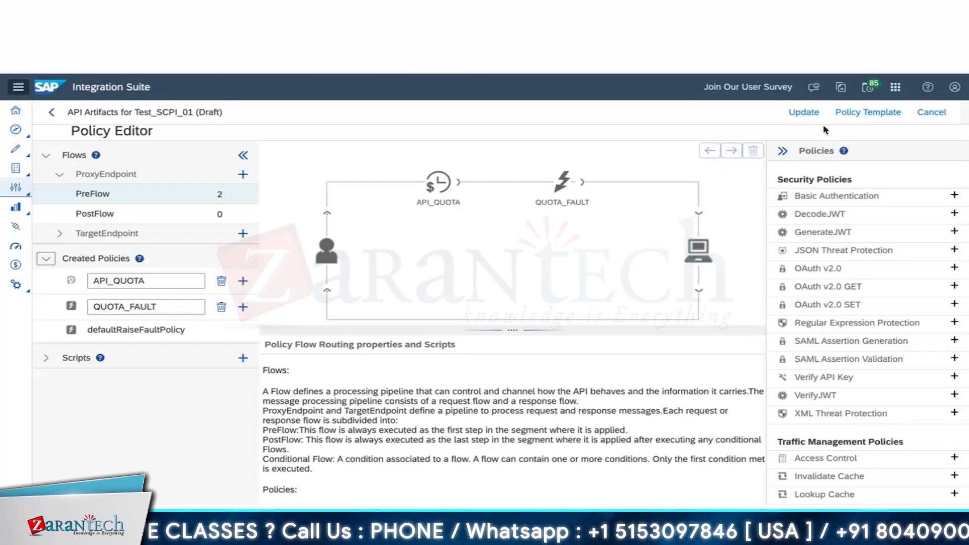
click(809, 115)
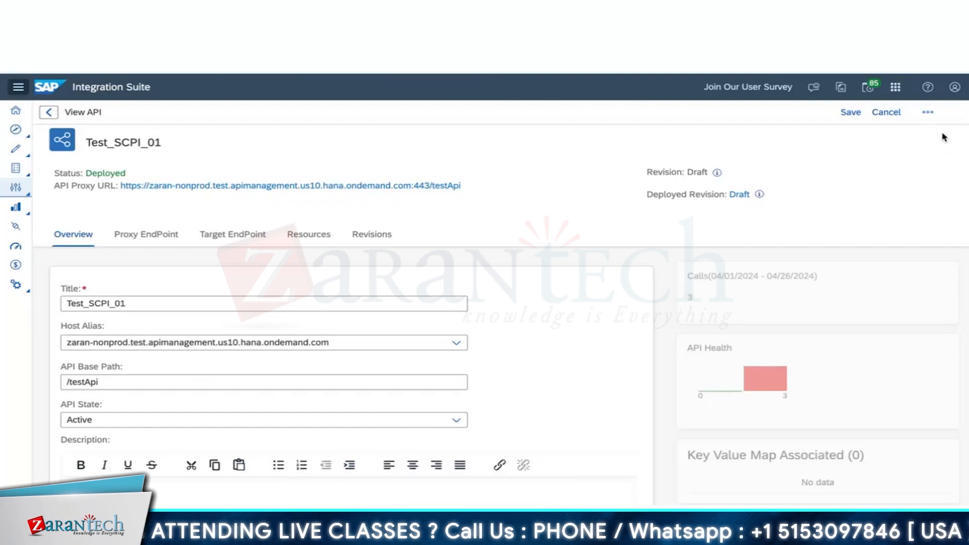
- Reopen the Test_SCPI_01 policy editor and display the API_QUOTA policy code in the ProxyEndpoint PreFlow
click(927, 112)
click(913, 133)
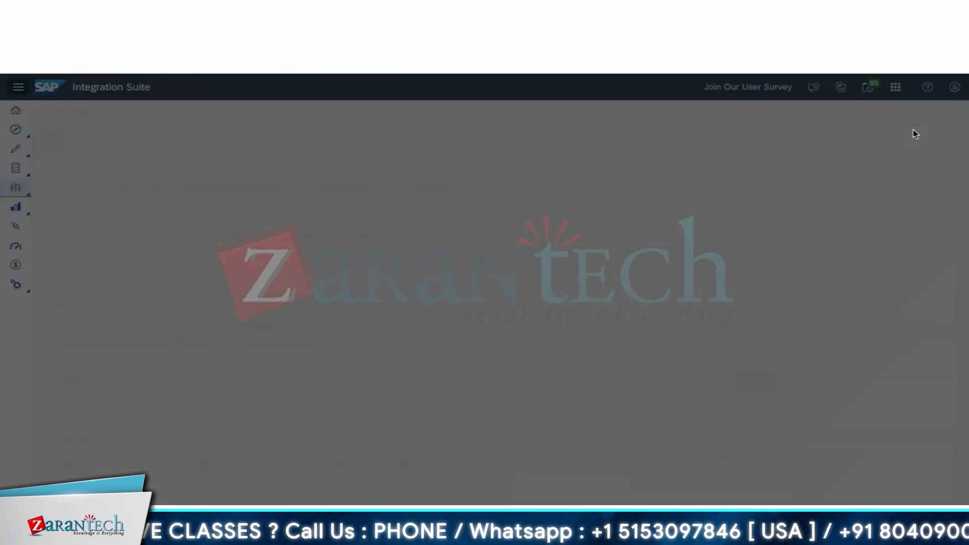
click(59, 174)
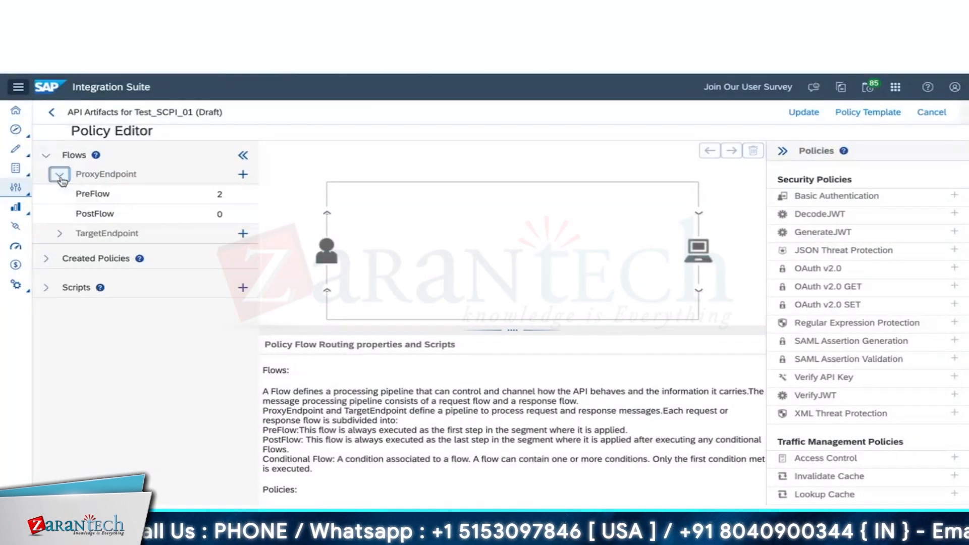
click(96, 195)
click(451, 177)
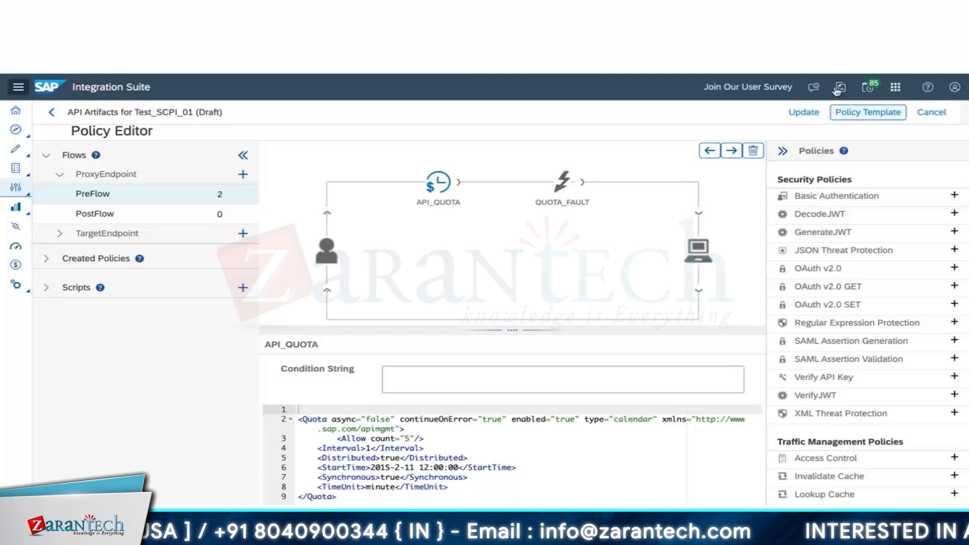
- Switch to the Apigee Edge documentation, find "java" among the policies, and read the JavaCallout policy page
click(721, 15)
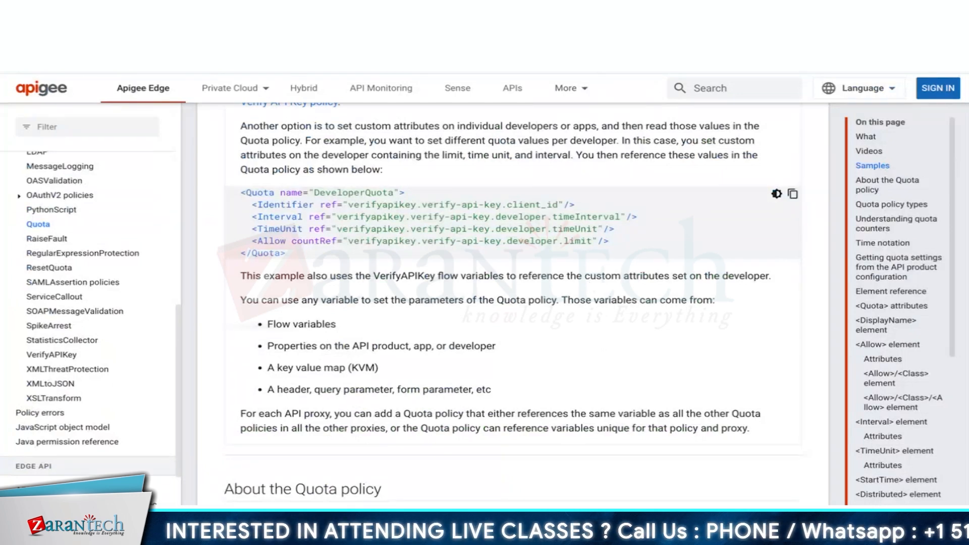
click(706, 16)
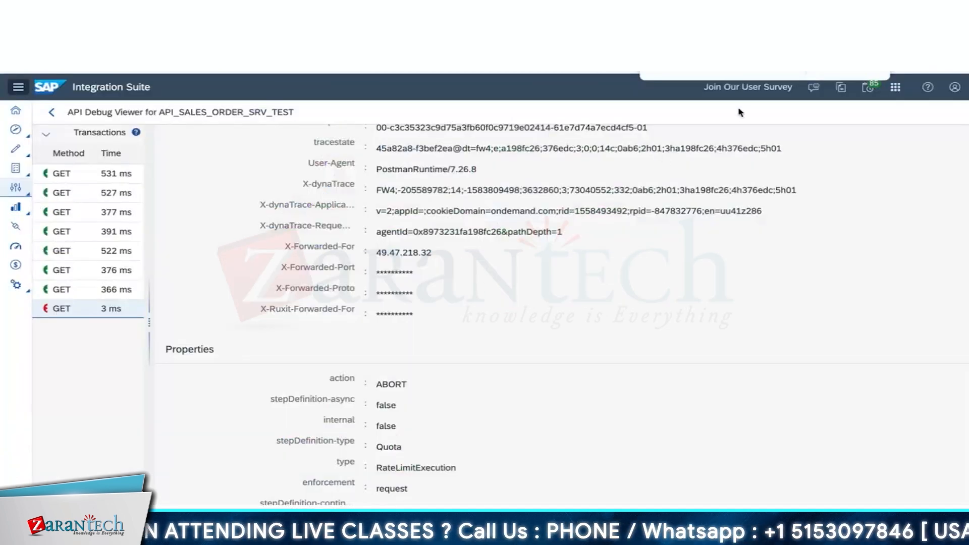
click(722, 15)
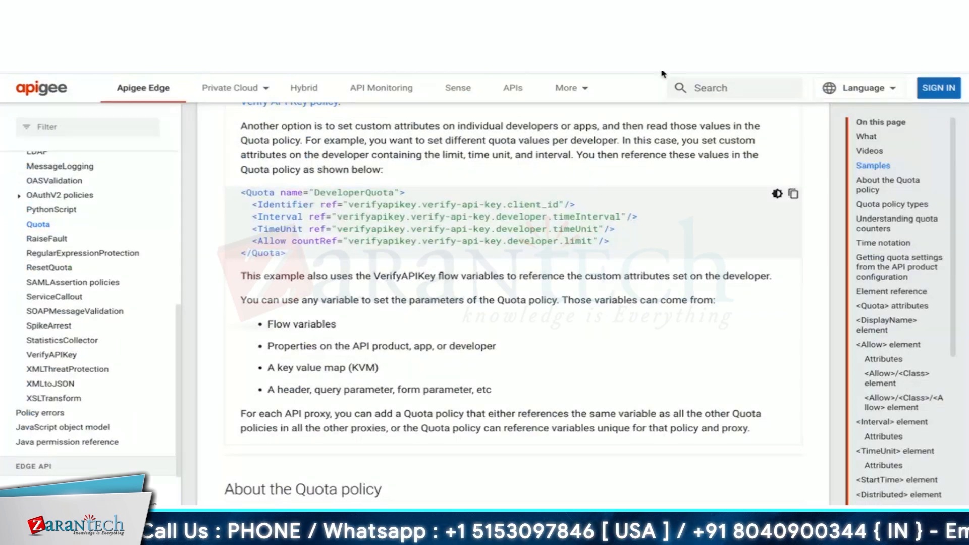
click(646, 15)
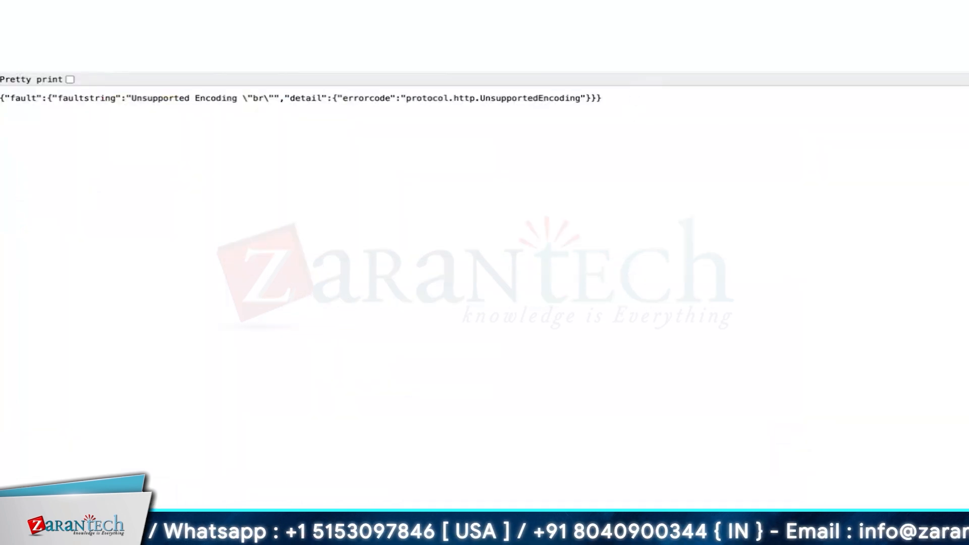
click(625, 16)
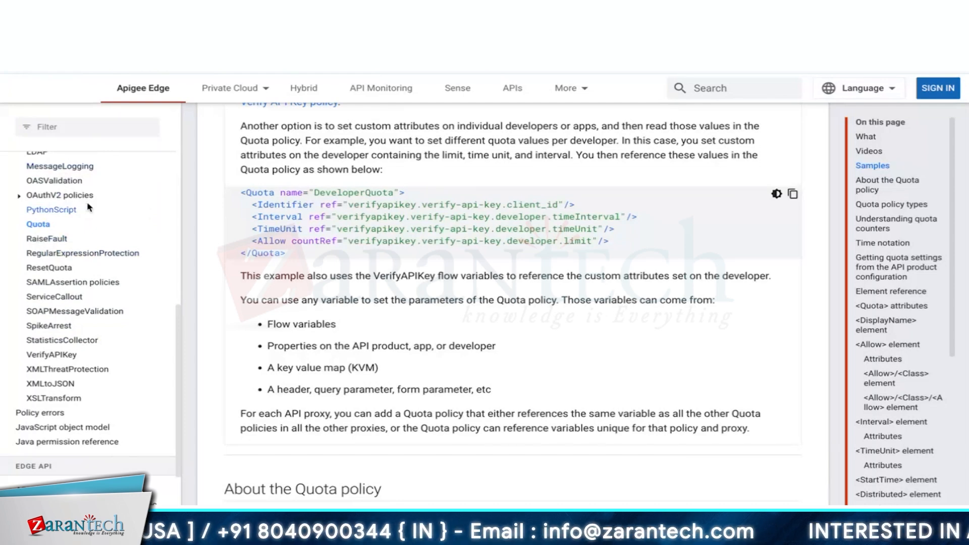
key(ctrl+f)
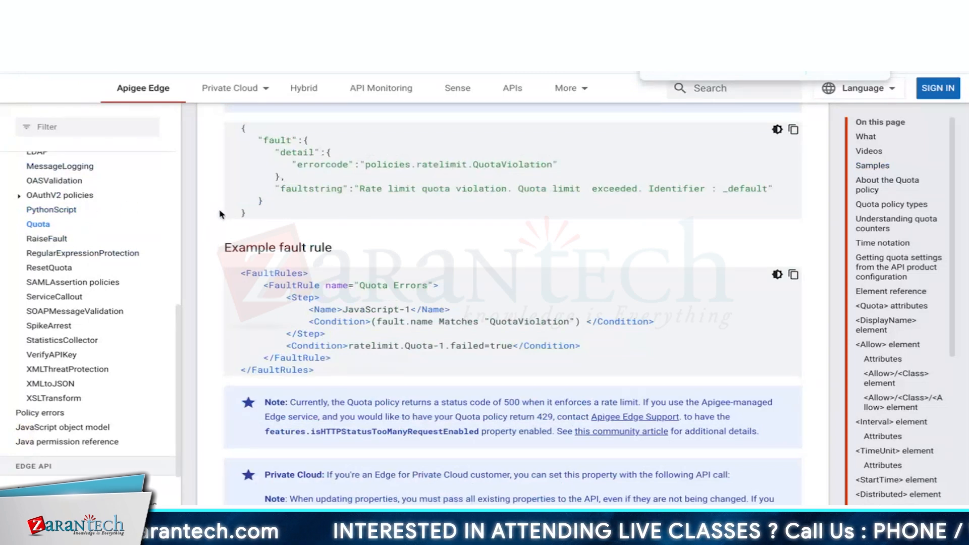
text(java)
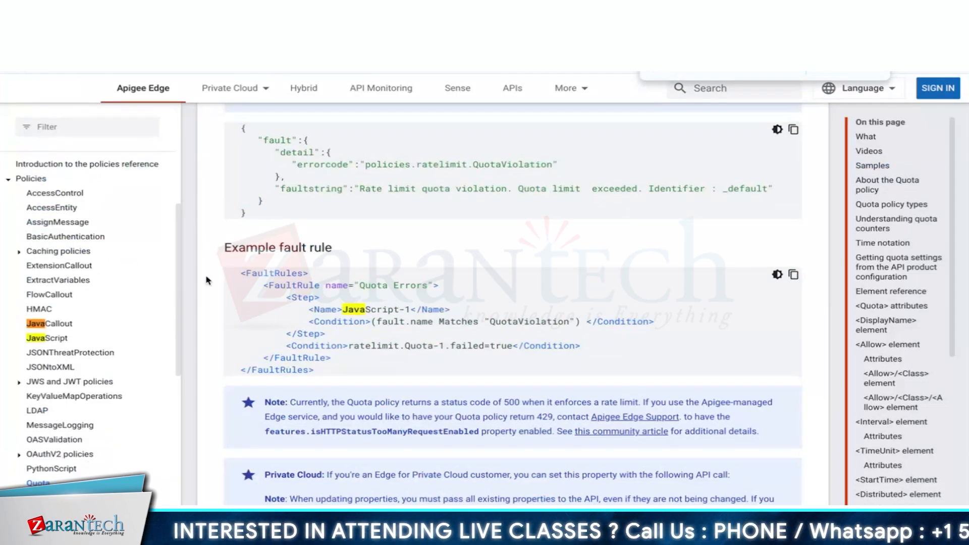
click(53, 325)
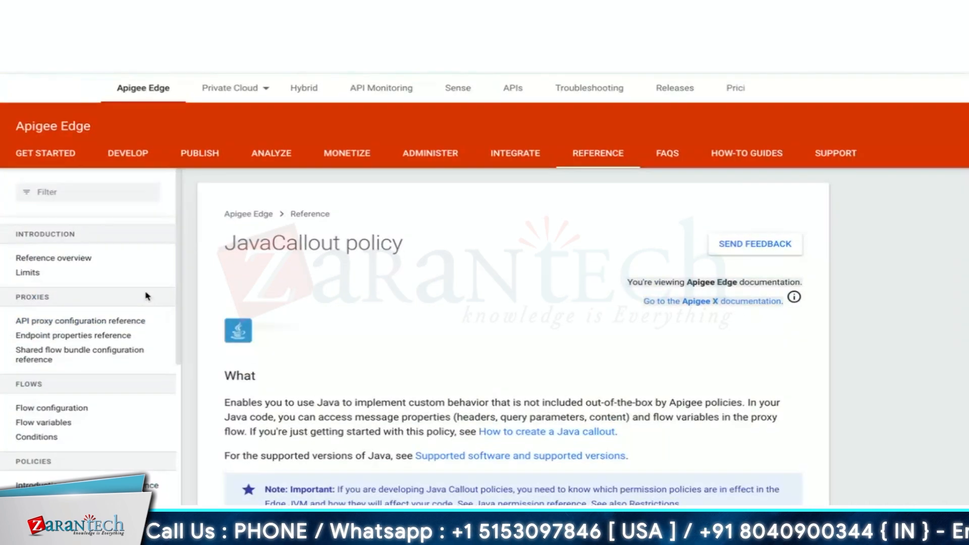
scroll(409, 356, down, 5)
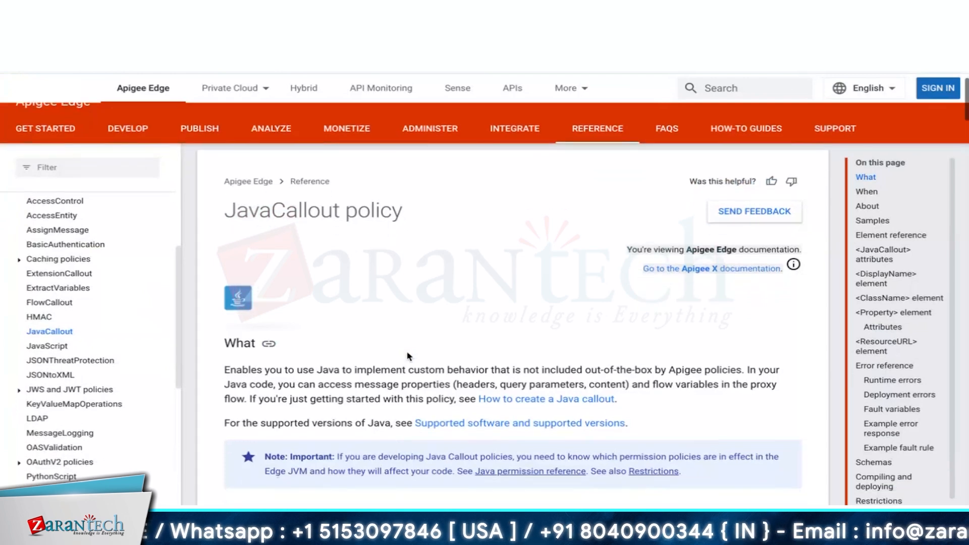
scroll(407, 352, down, 3)
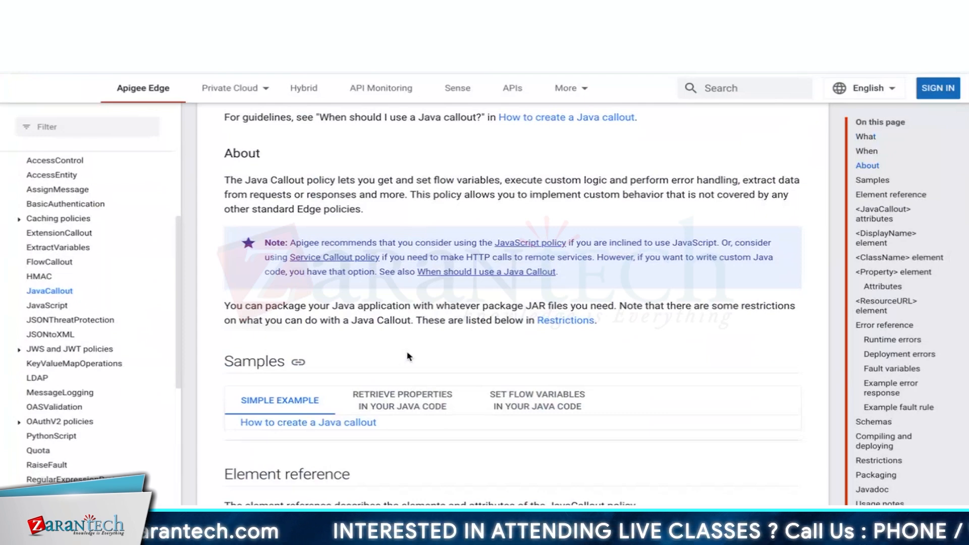
scroll(408, 356, down, 4)
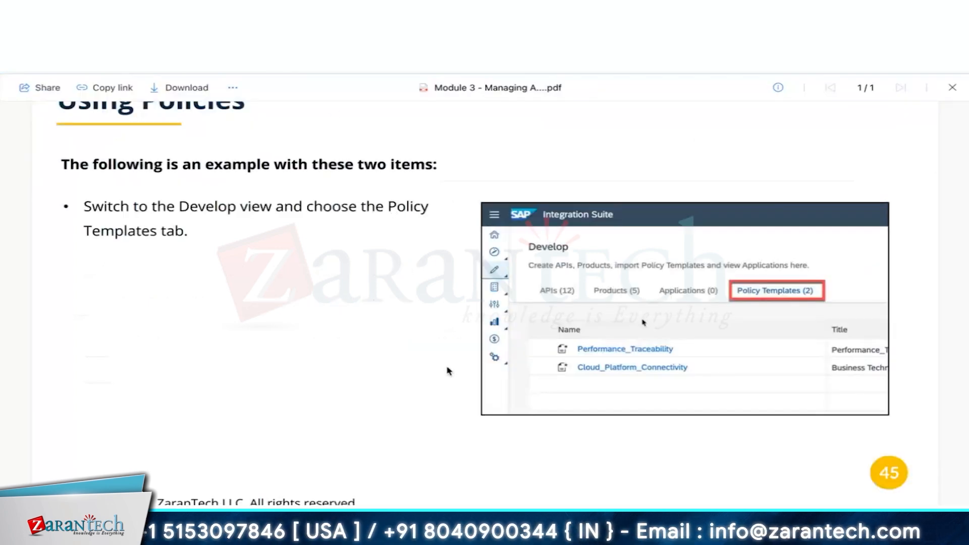
- Examine the "Using Policies" slides 45 to 50 in the Module 3 PDF on importing and applying a policy template
scroll(447, 371, down, 8)
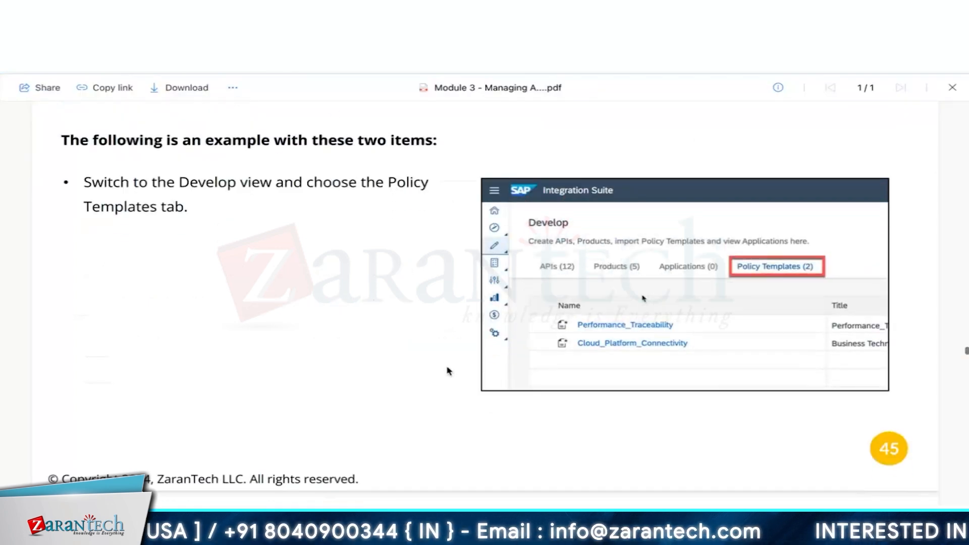
scroll(447, 370, down, 15)
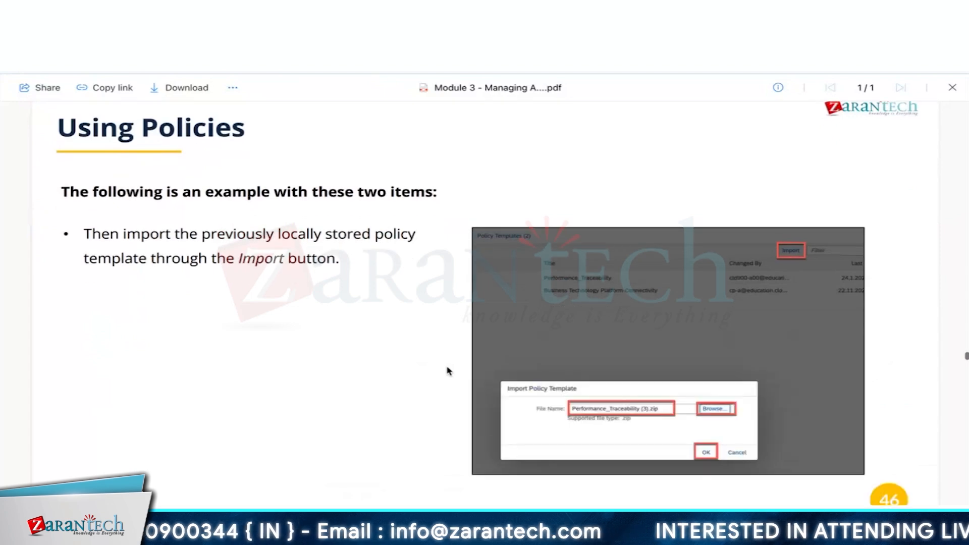
scroll(447, 371, down, 3)
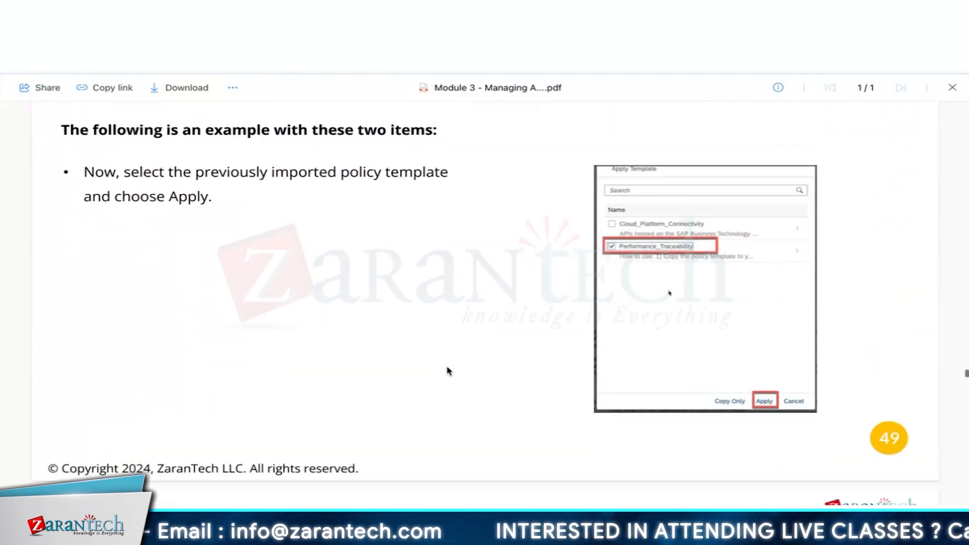
scroll(447, 370, down, 4)
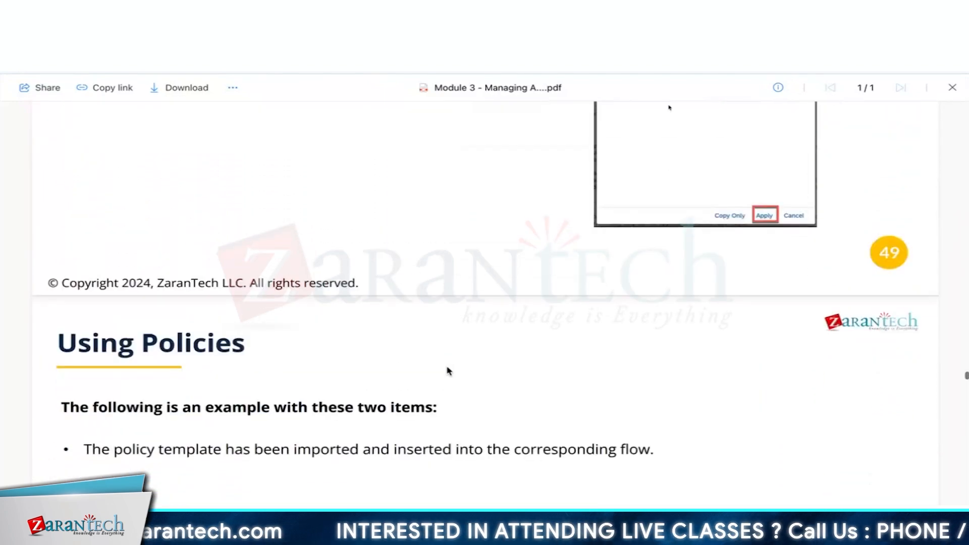
scroll(447, 371, down, 5)
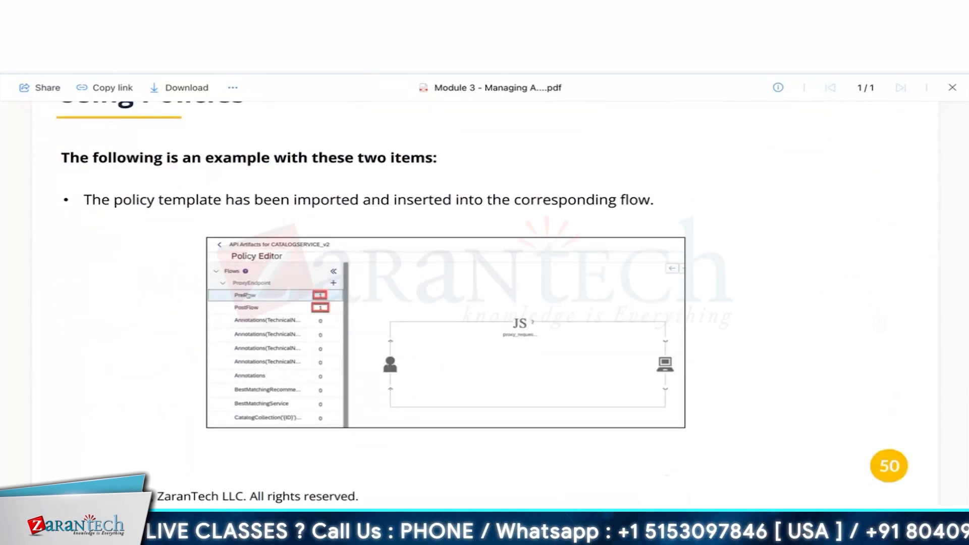
- Return to the Test_SCPI_01 policy editor, inspect which policies QUOTA_LIMIT_TEMPLATE offers for individual selection, and cancel without applying them
click(479, 36)
click(869, 116)
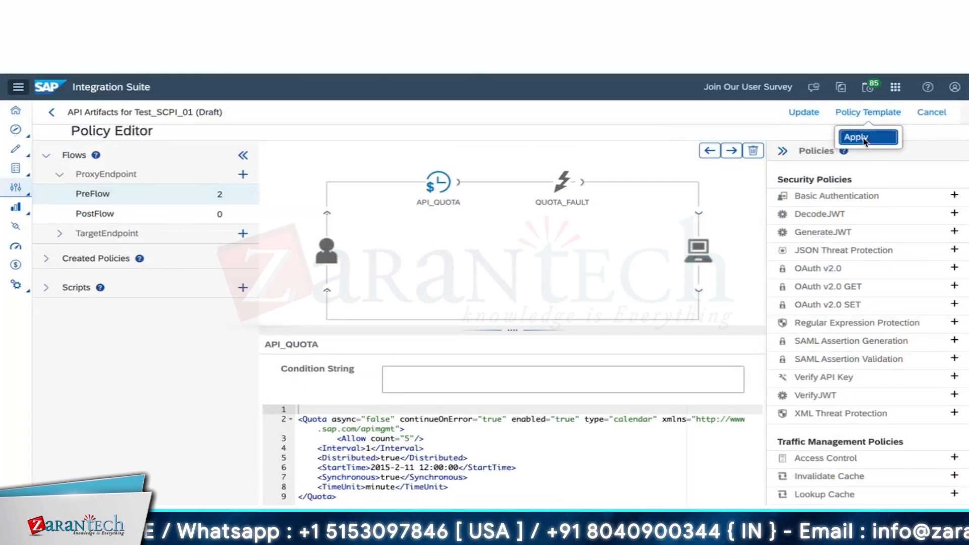
click(865, 142)
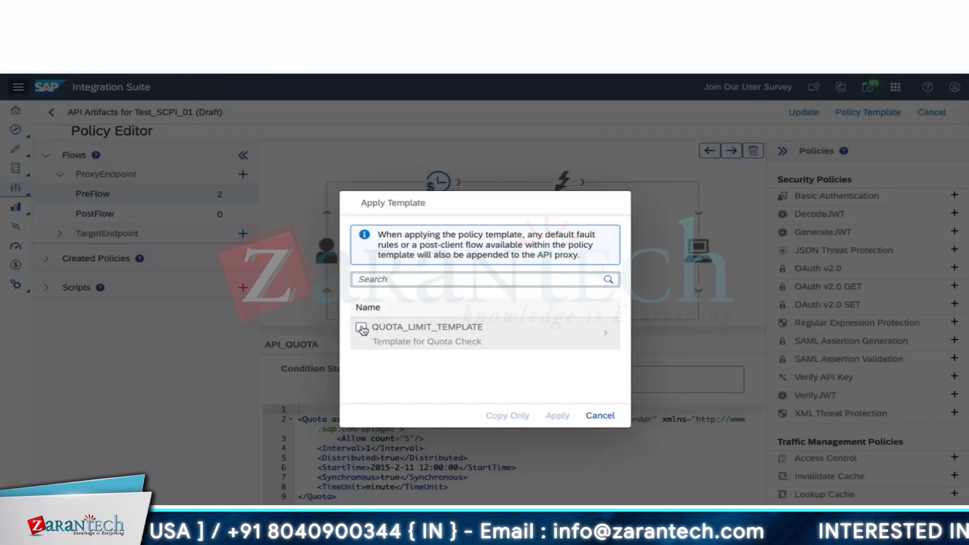
click(514, 345)
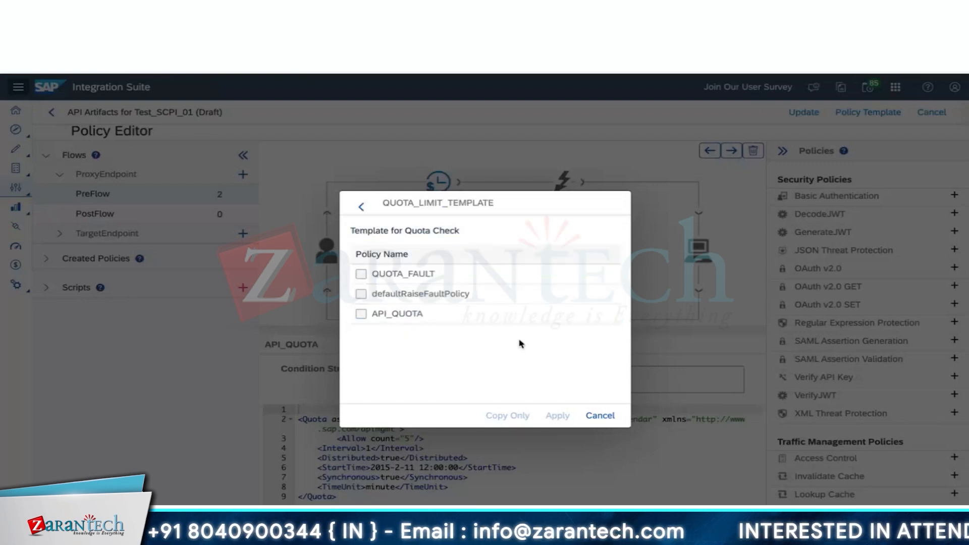
click(362, 275)
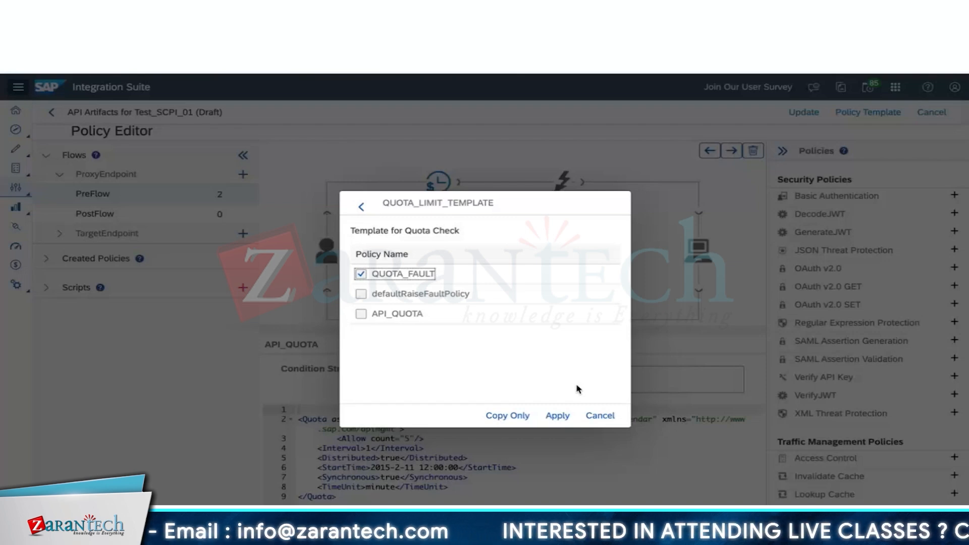
click(603, 417)
- Read the "Editing APIs" slides 51 to 55 in the Module 3 PDF on the API view, notification area, proxy URL and tabs
click(313, 25)
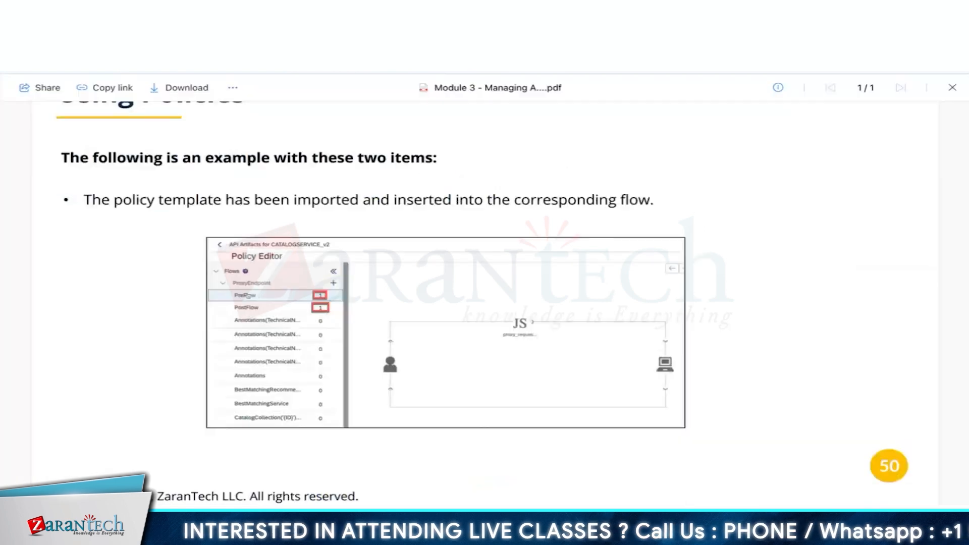
scroll(373, 260, down, 5)
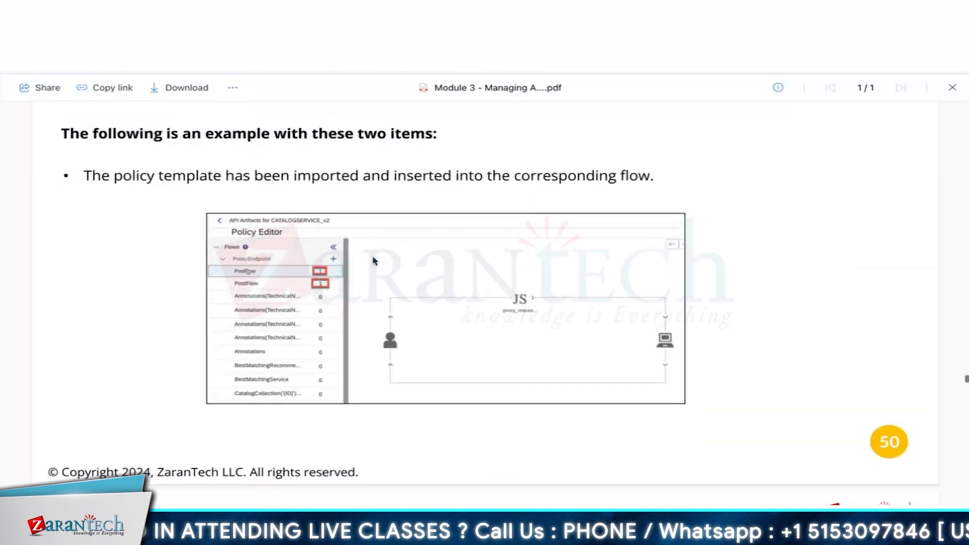
scroll(374, 260, down, 4)
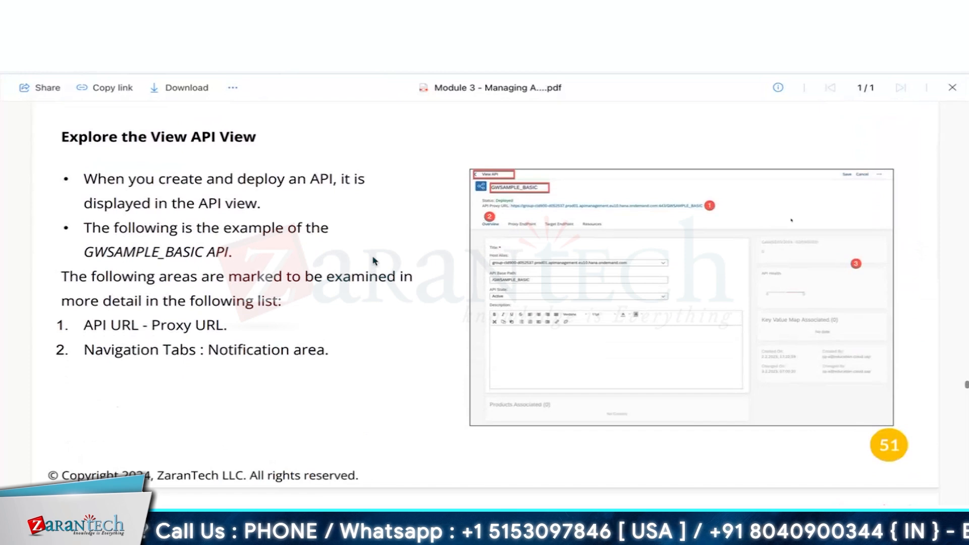
scroll(374, 260, down, 8)
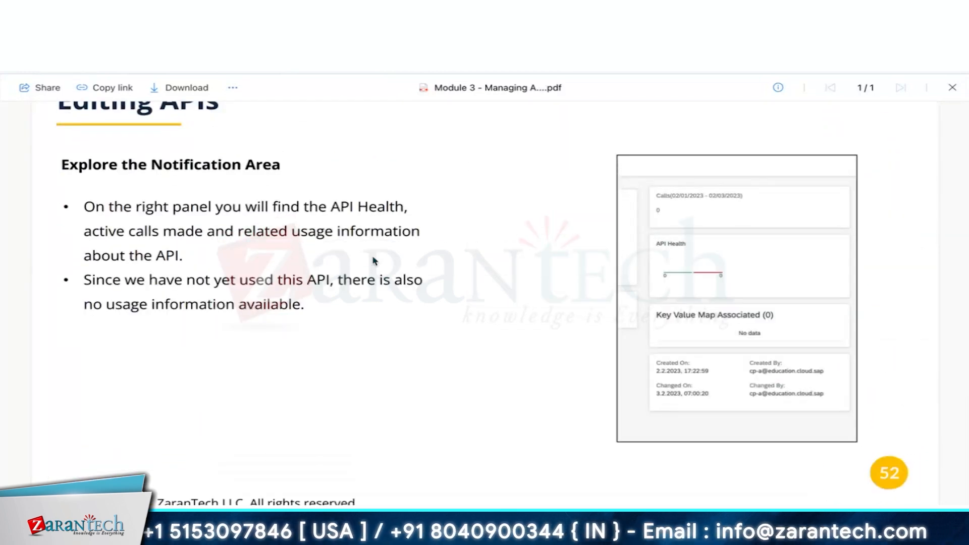
scroll(374, 260, down, 5)
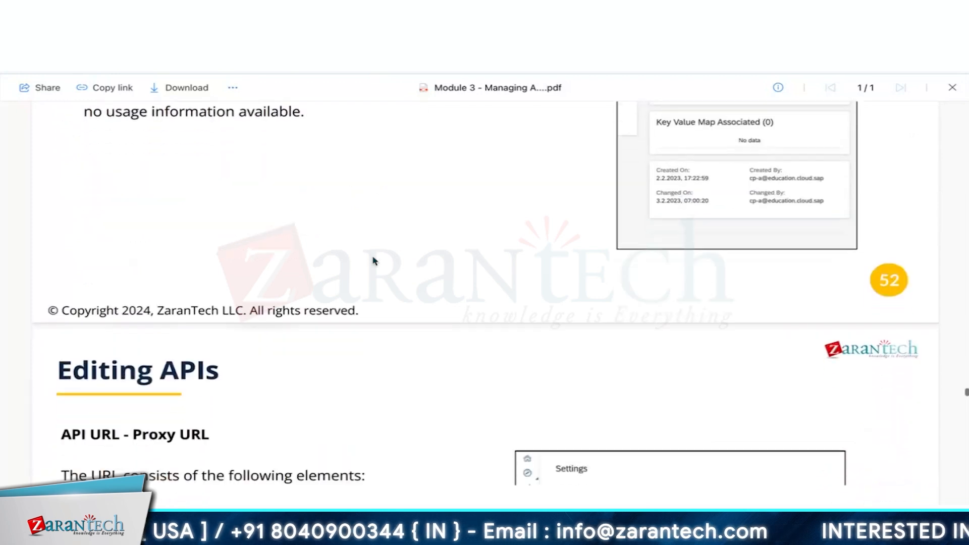
scroll(373, 260, down, 4)
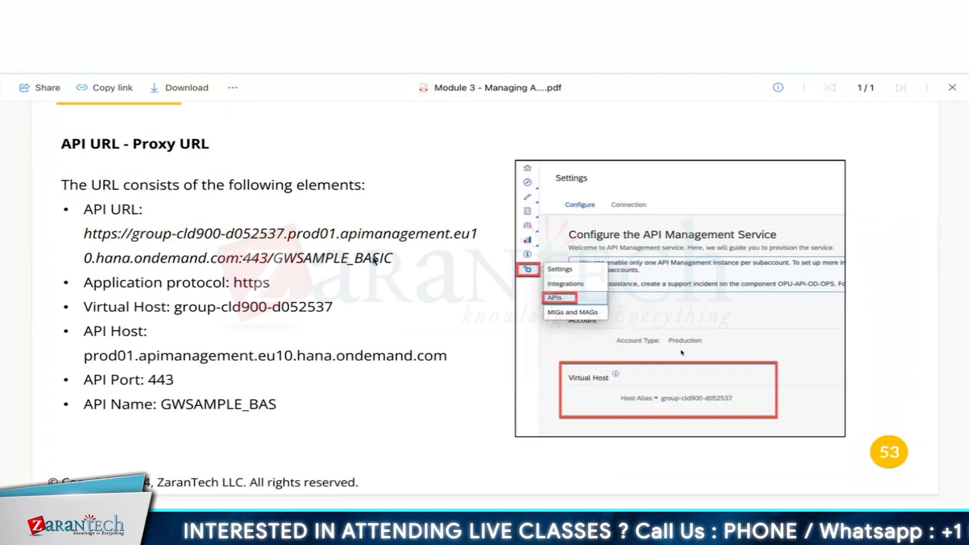
scroll(373, 261, down, 5)
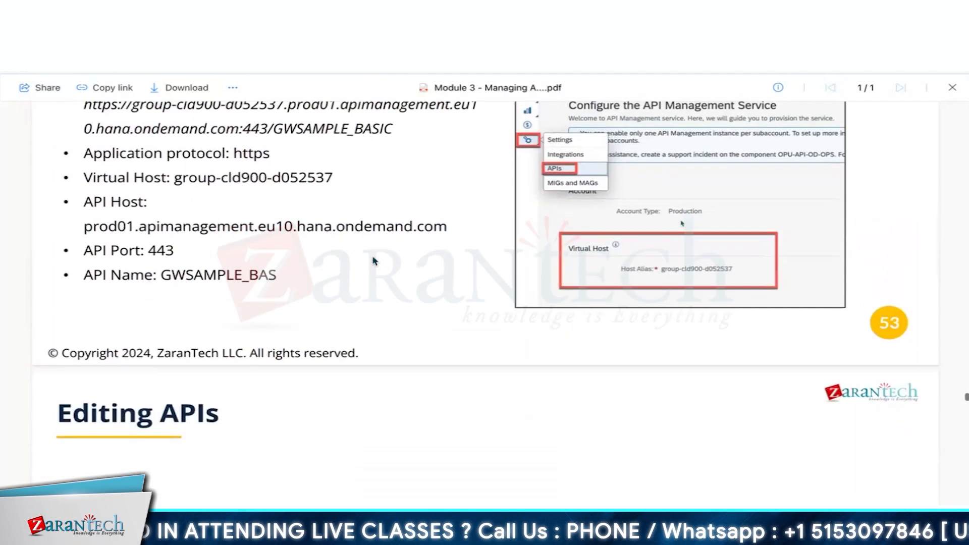
scroll(374, 260, down, 3)
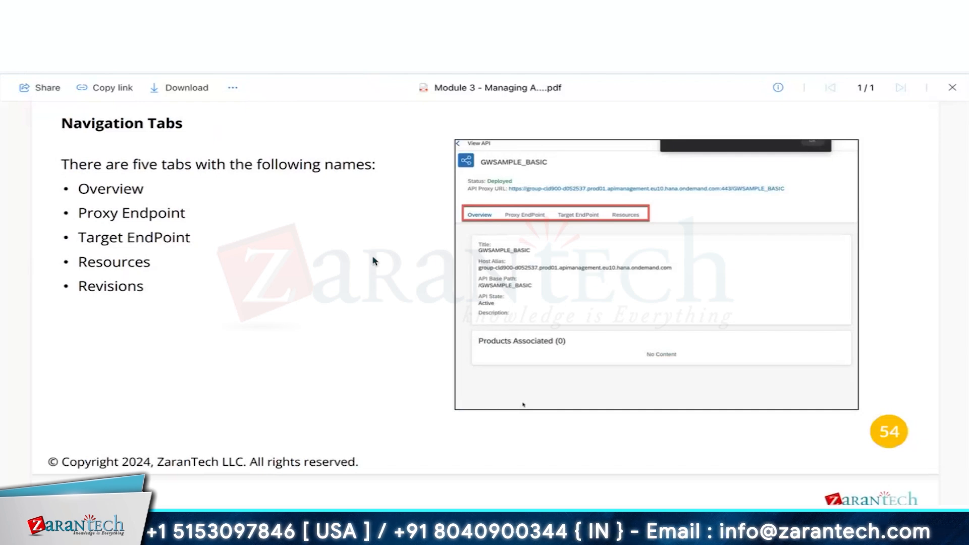
scroll(374, 260, down, 5)
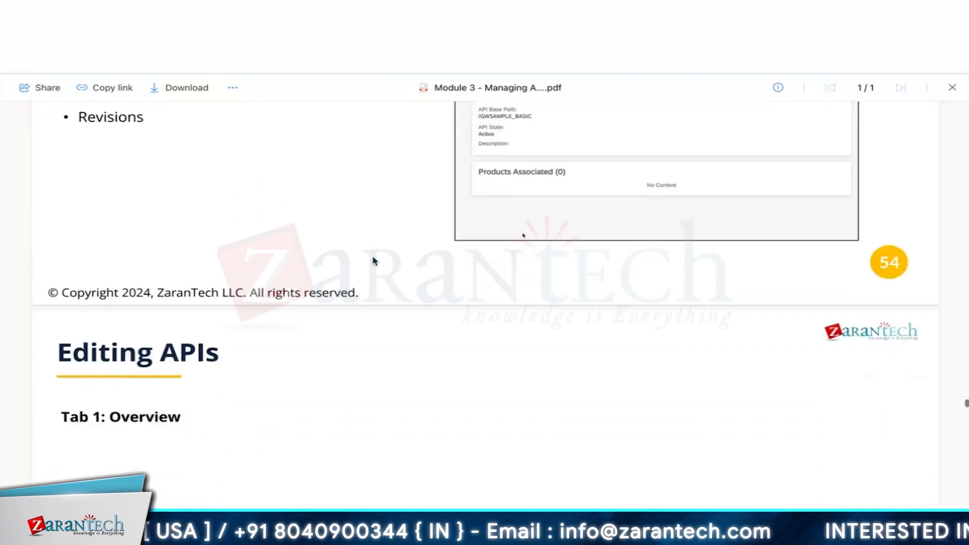
scroll(373, 260, down, 5)
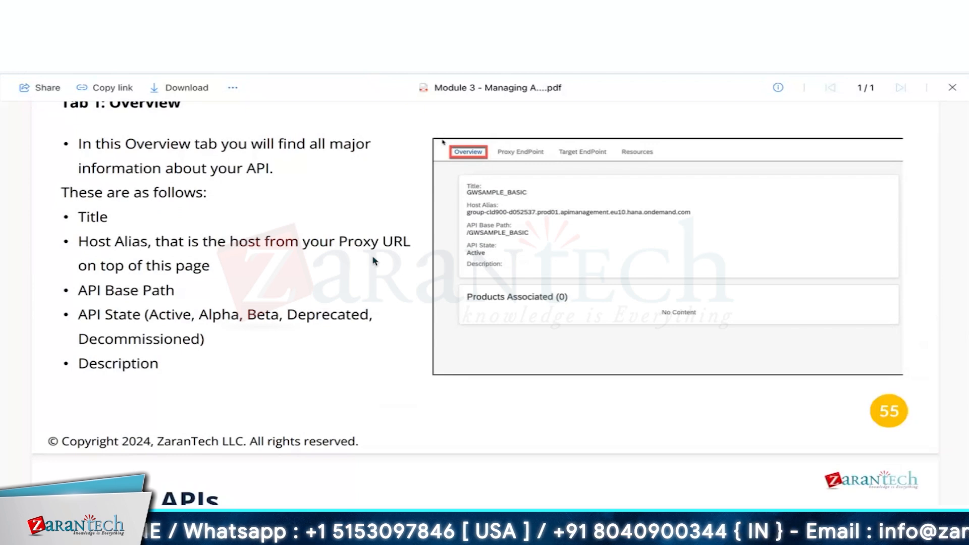
scroll(374, 261, up, 2)
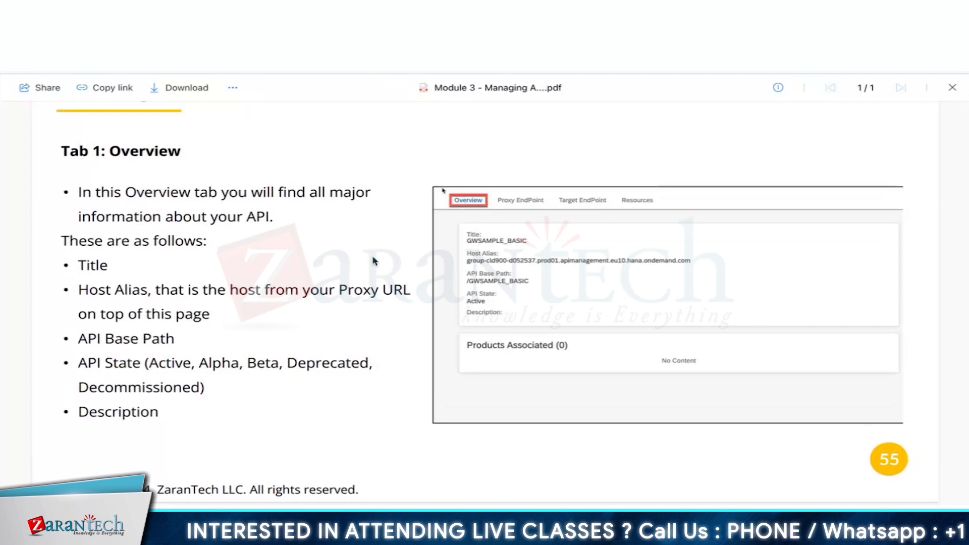
scroll(374, 260, up, 4)
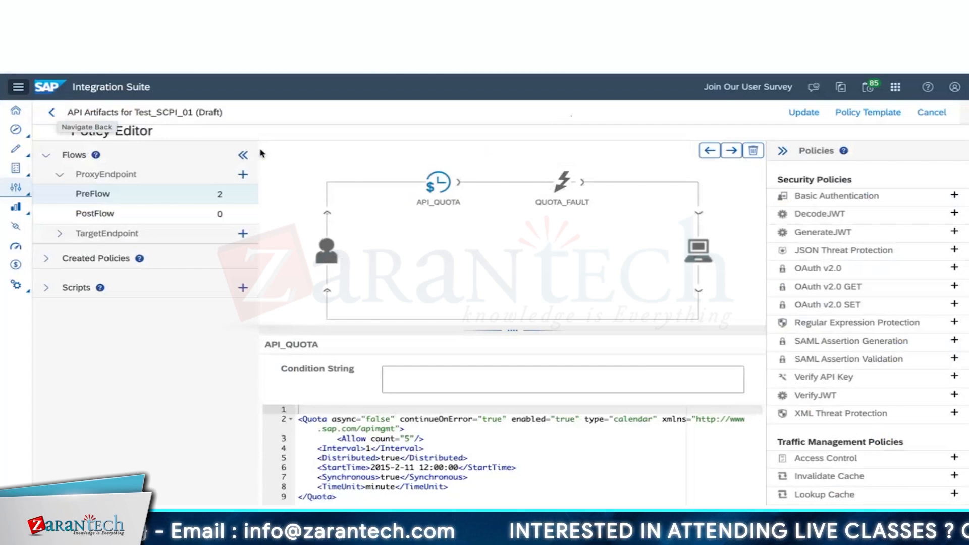
- Update the policies in the Test_SCPI_01 policy editor and try to open the API's deployed revision
click(806, 114)
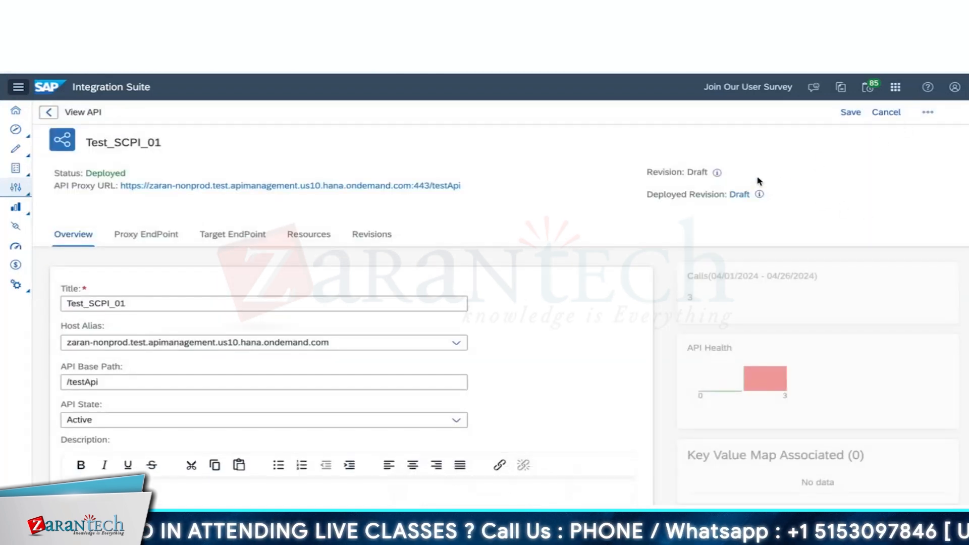
click(739, 195)
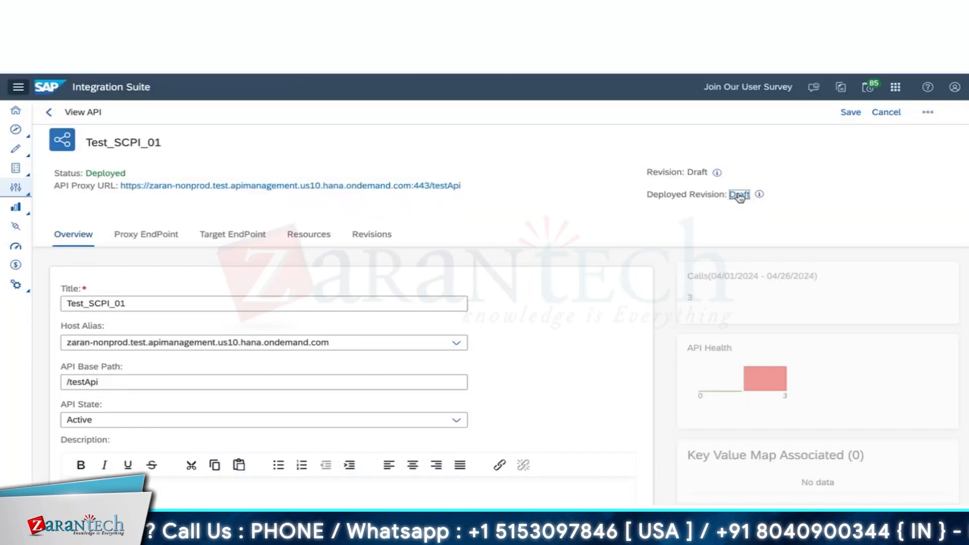
click(743, 197)
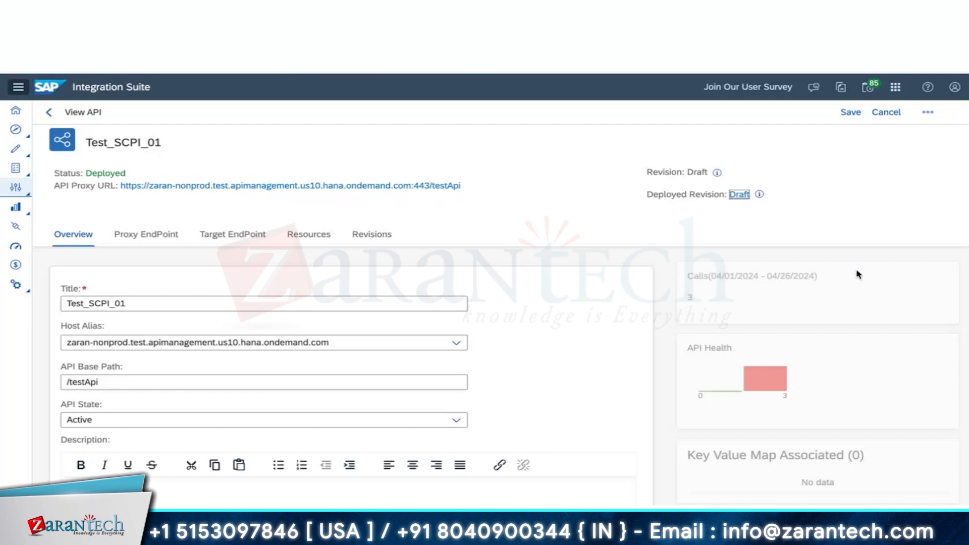
- Try to un-deploy the Test_SCPI_01 API, retry once, and show the details of the error
click(933, 114)
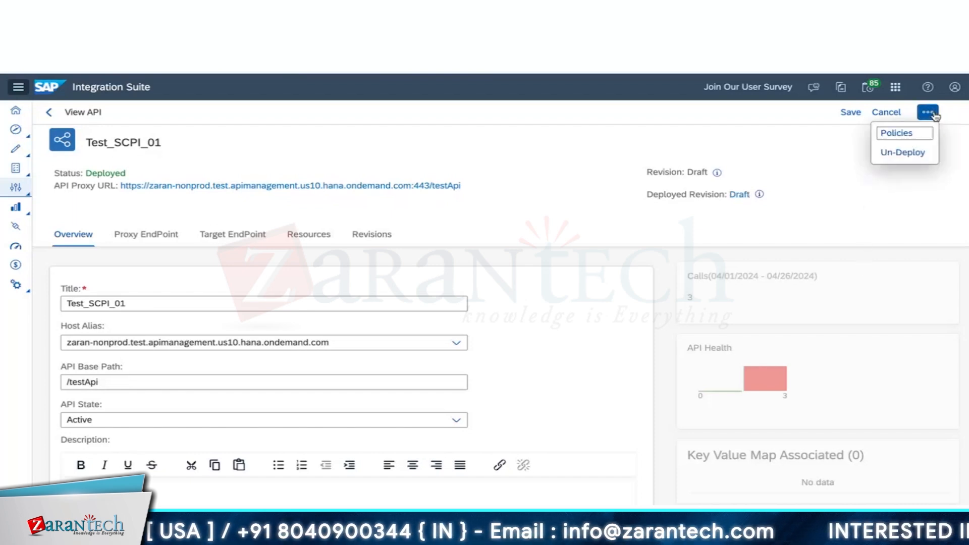
click(904, 154)
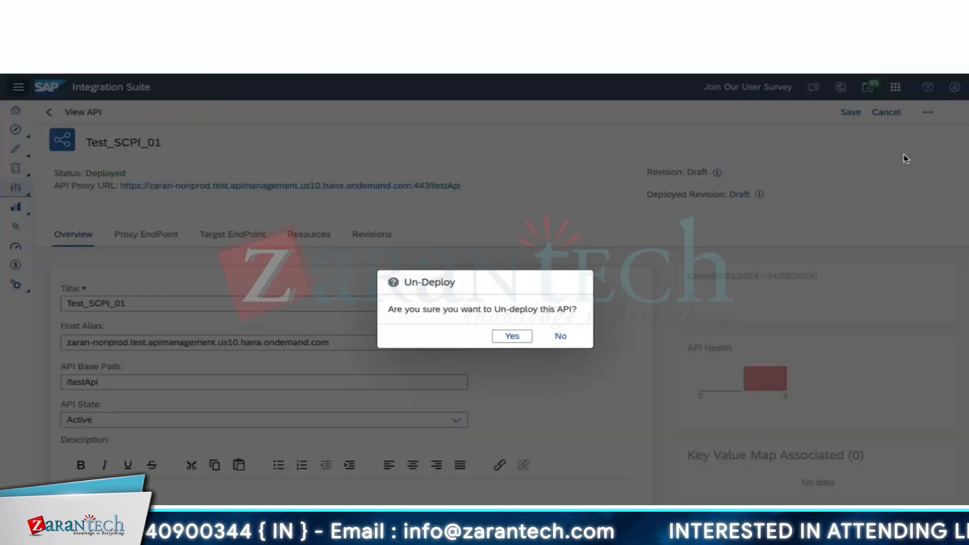
click(516, 333)
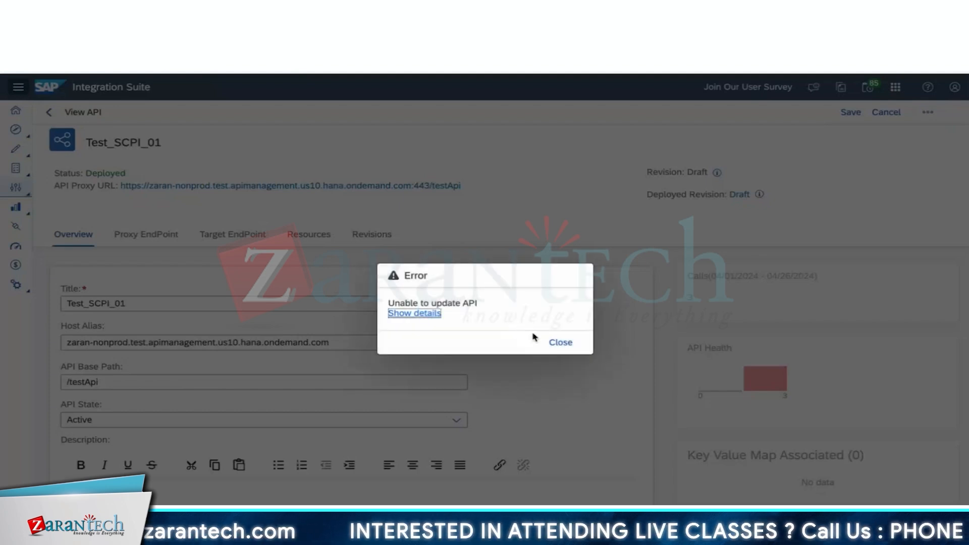
click(559, 343)
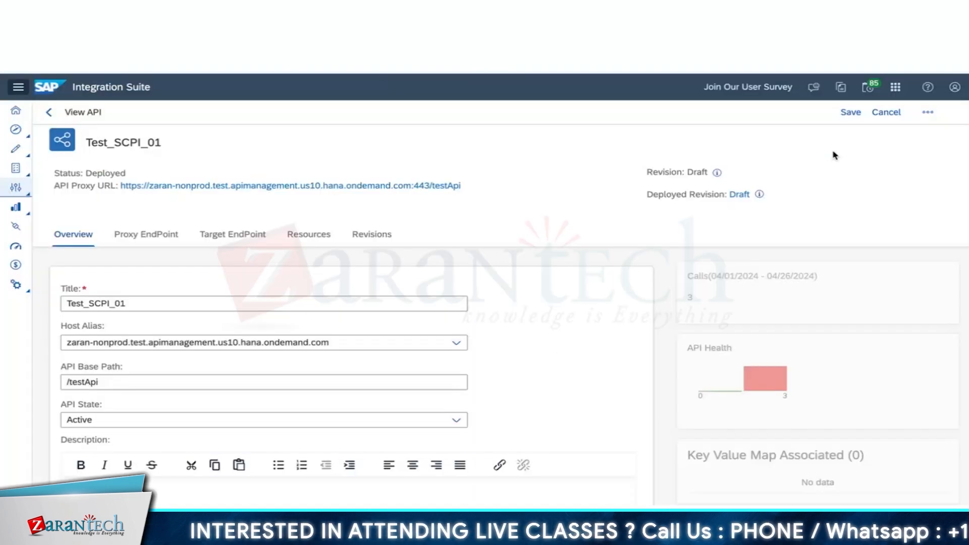
click(928, 112)
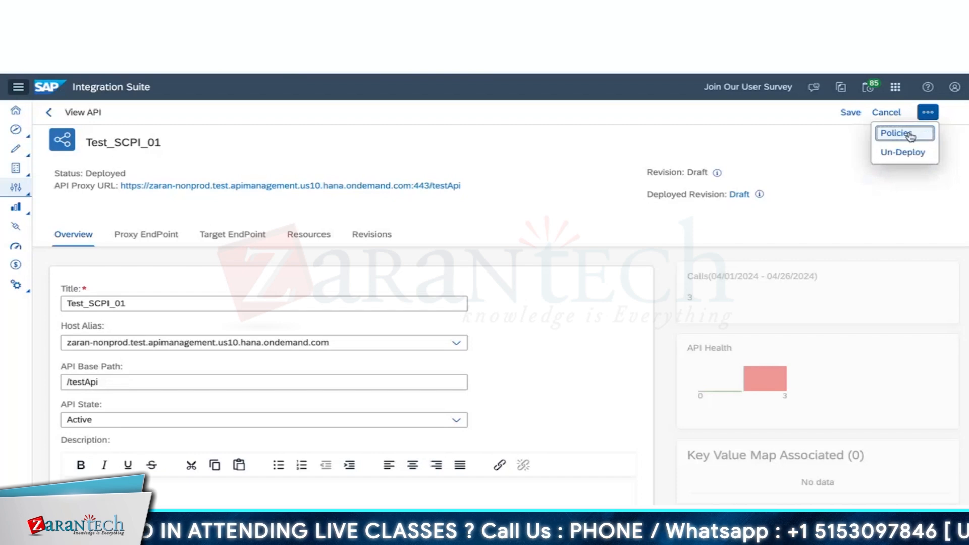
click(902, 153)
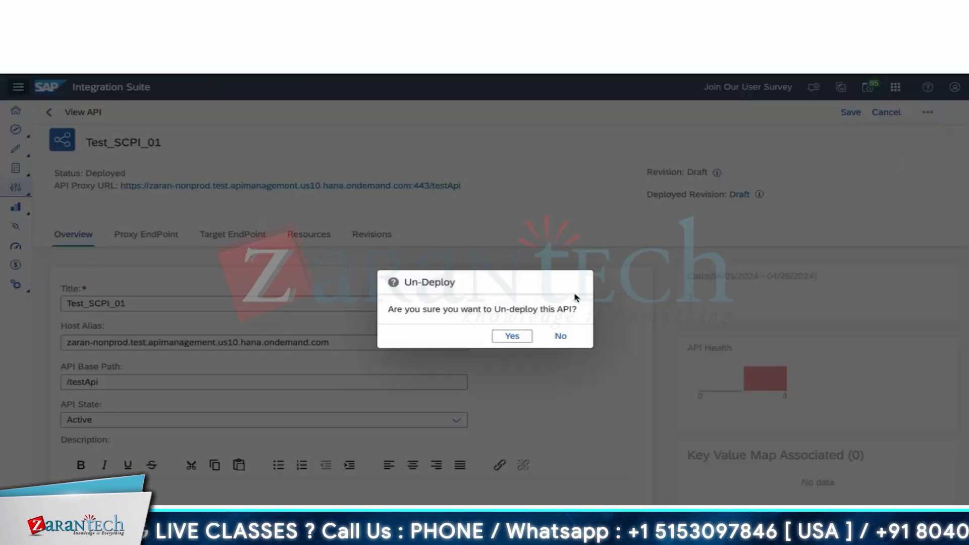
click(514, 336)
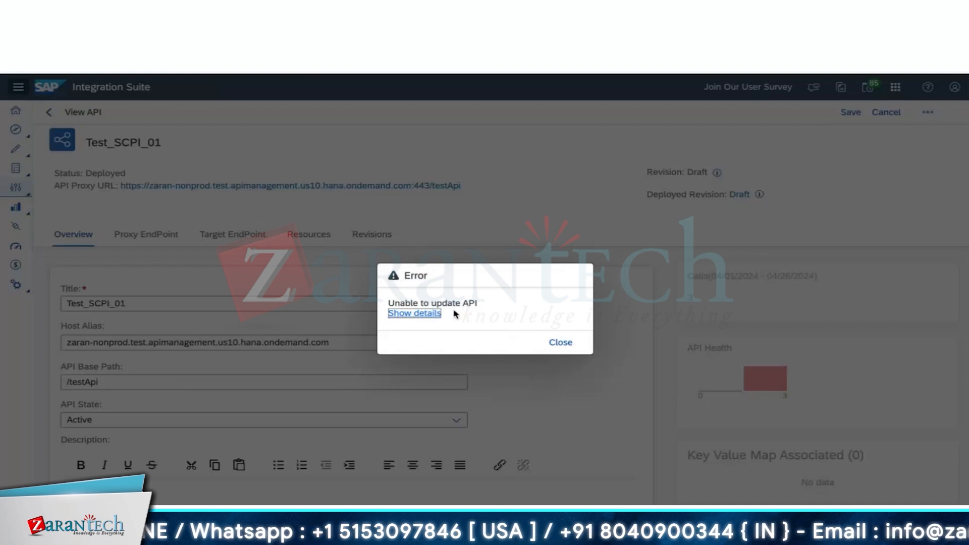
click(425, 314)
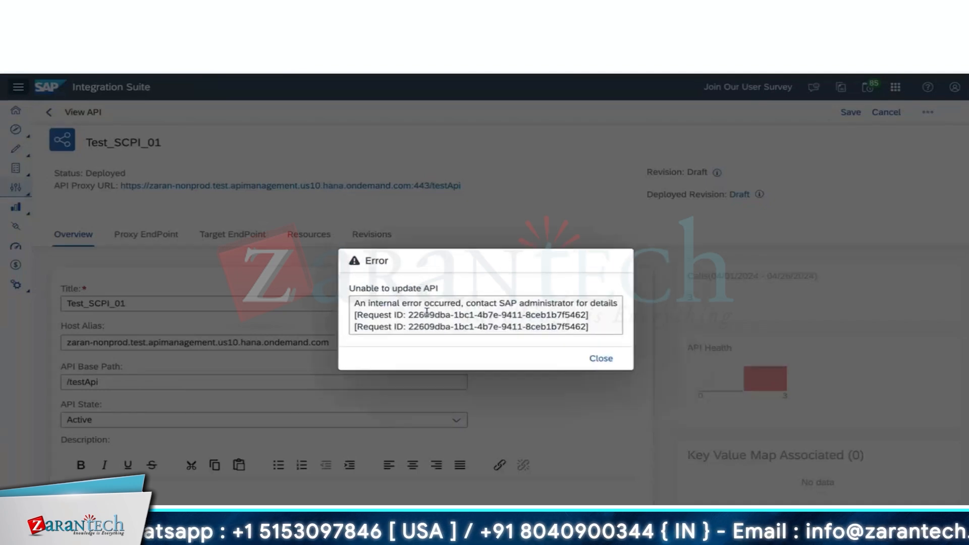
click(608, 369)
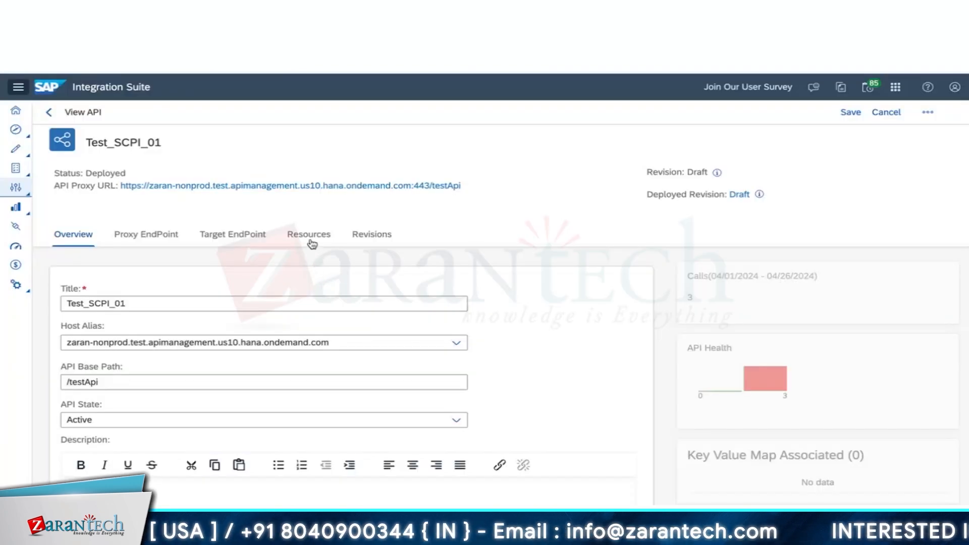
- Check the resources and target endpoint settings of Test_SCPI_01 and try to save the API
click(310, 242)
click(237, 239)
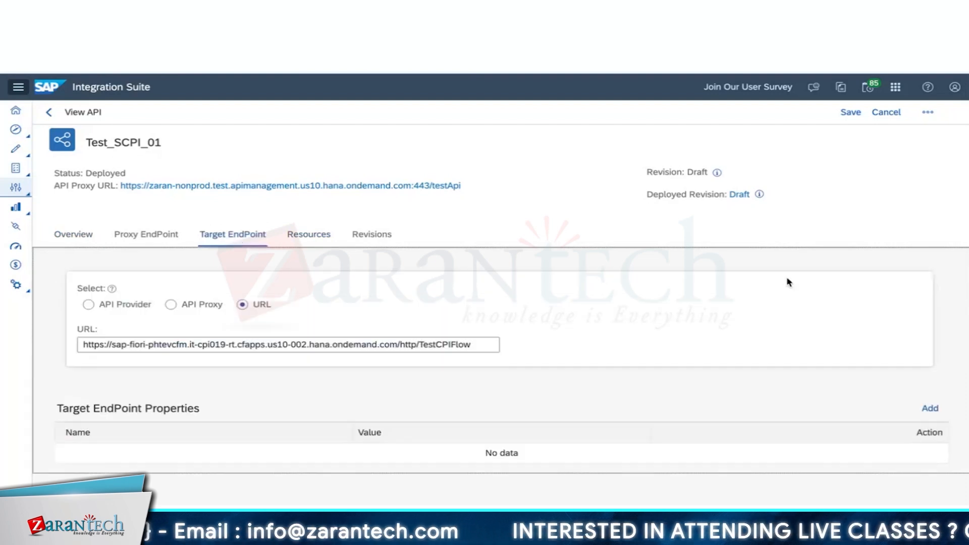
click(849, 113)
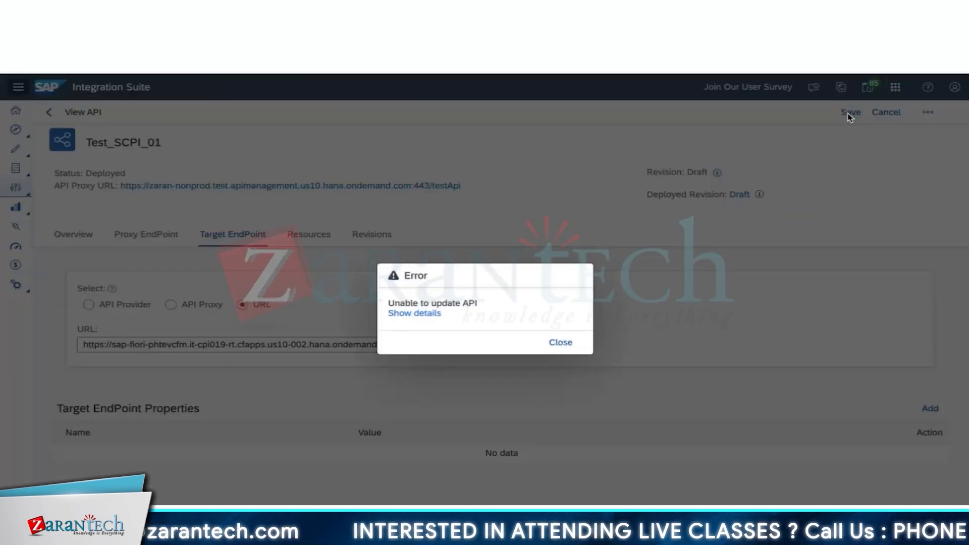
click(560, 342)
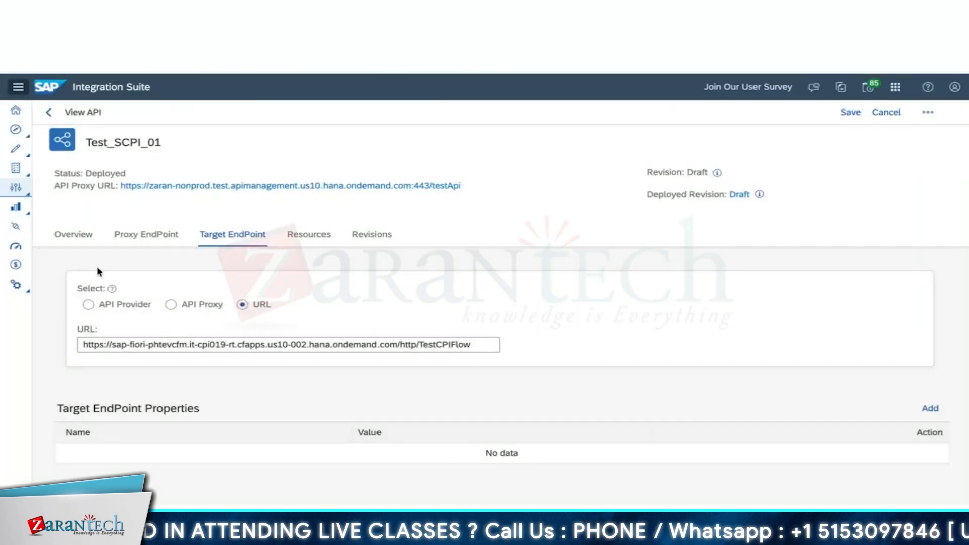
- Leave Test_SCPI_01 discarding its unsaved changes, open the API_SALES_ORDER_SRV_TEST proxy, and follow its deployed revision link
click(49, 112)
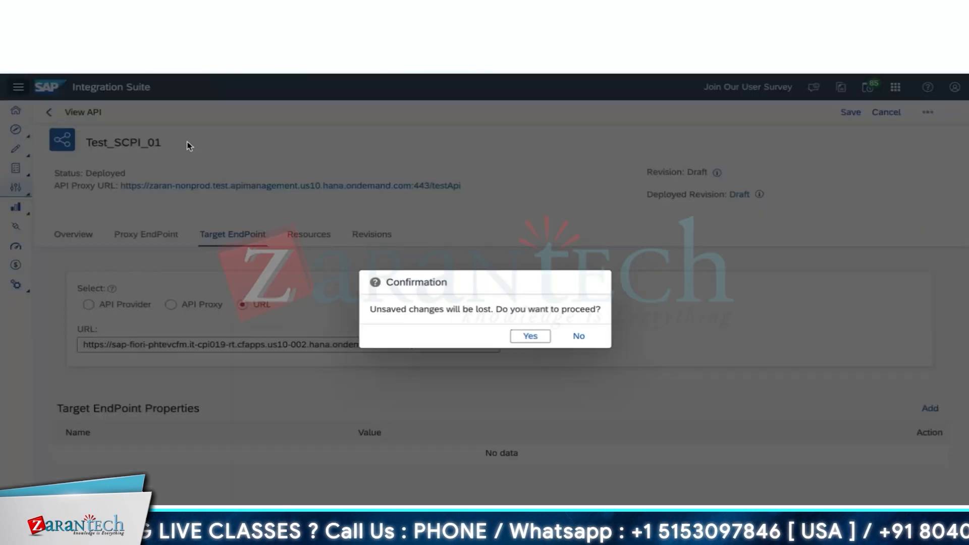
click(530, 336)
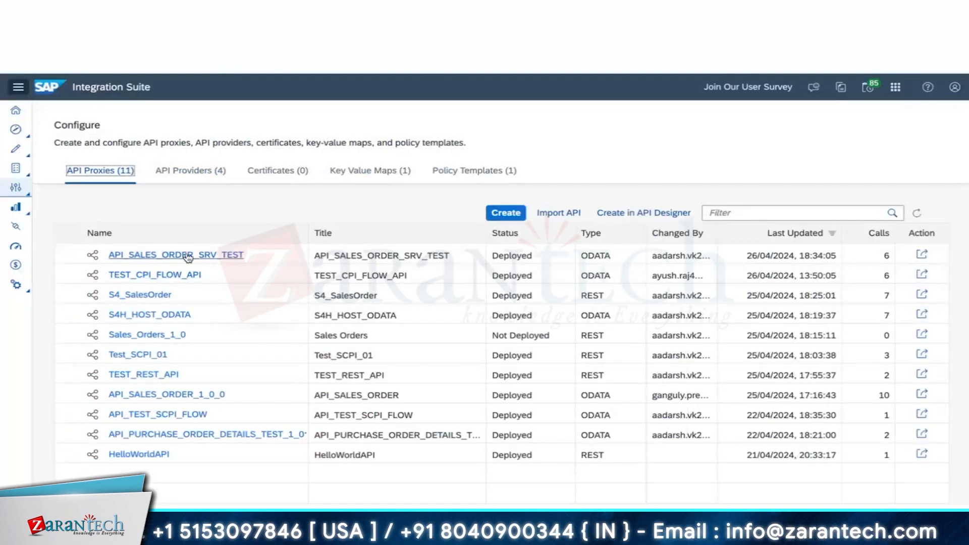
click(188, 256)
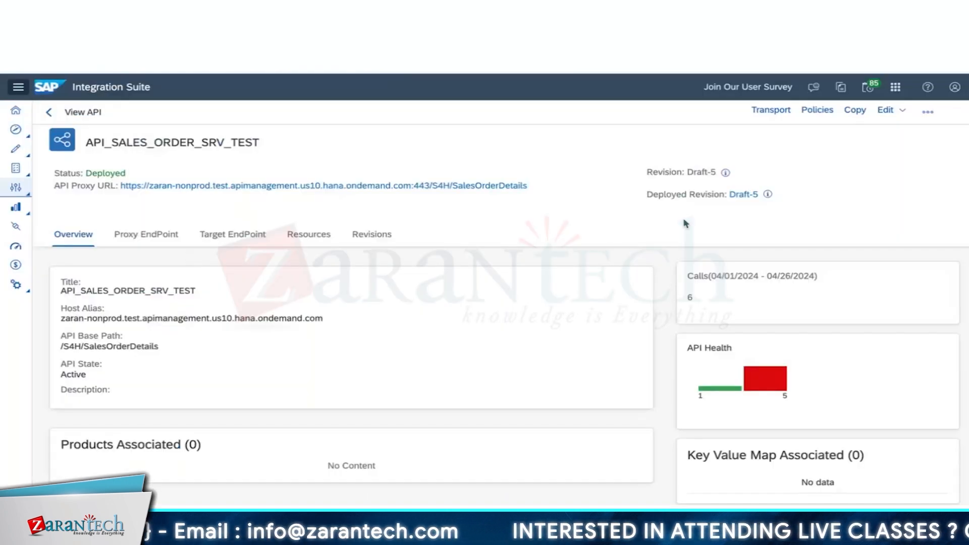
click(743, 195)
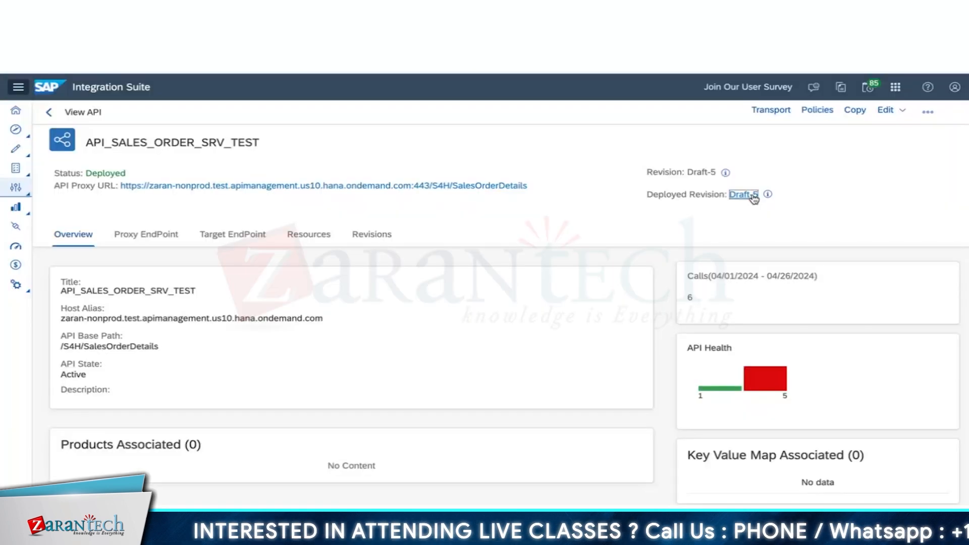
- Follow the deployed revision link of API_SALES_ORDER_SRV_TEST and view the information note about the deployed revision
click(753, 196)
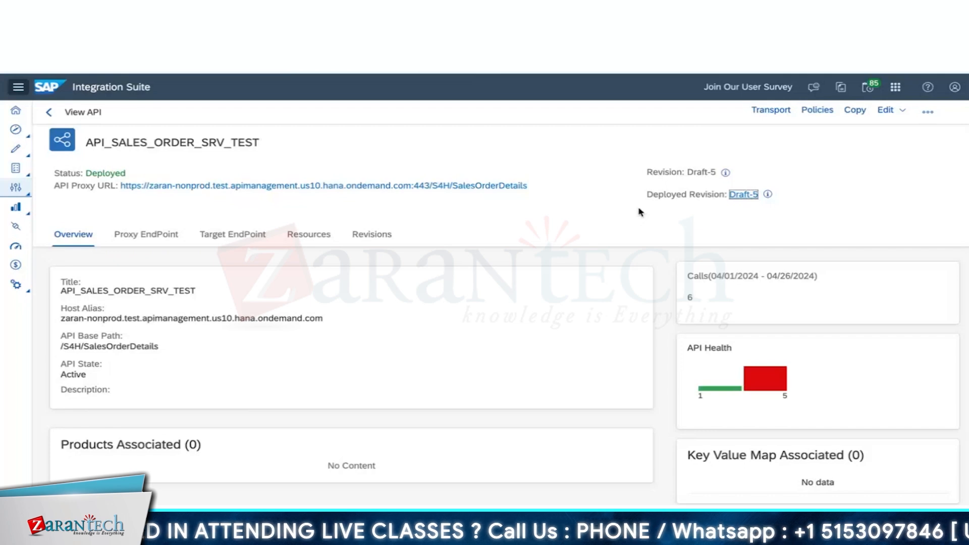
click(767, 194)
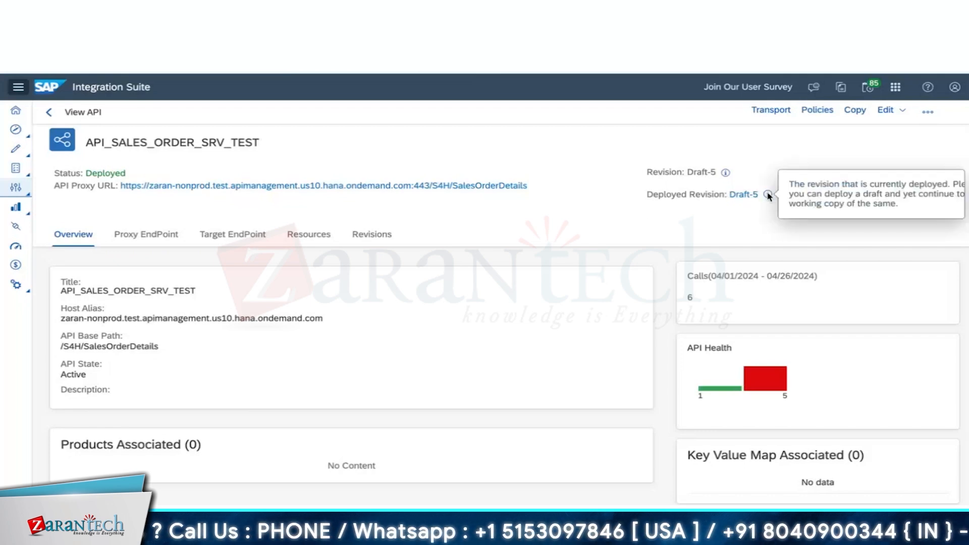
click(721, 228)
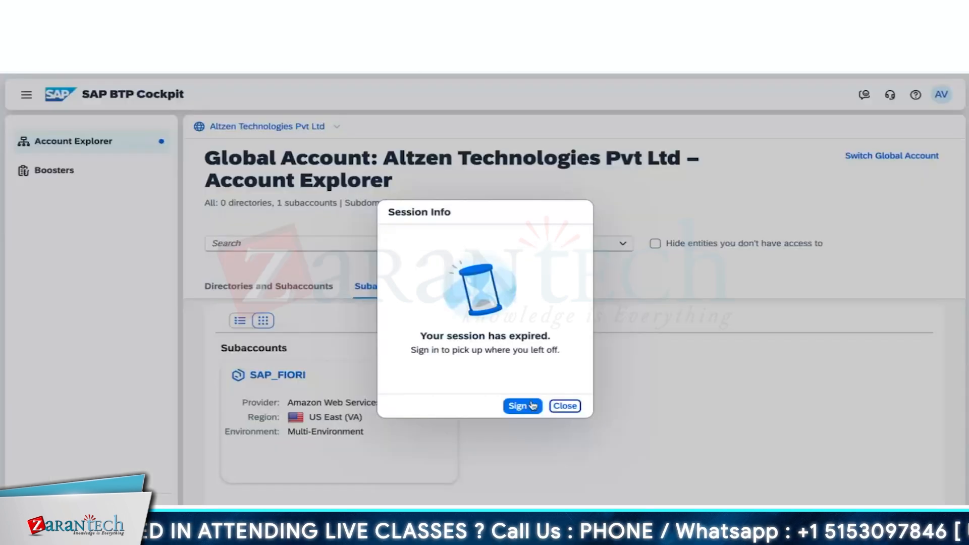
- Sign in again to the SAP BTP Cockpit and search the SAP_FIORI subaccount's Service Marketplace for "g"
click(525, 408)
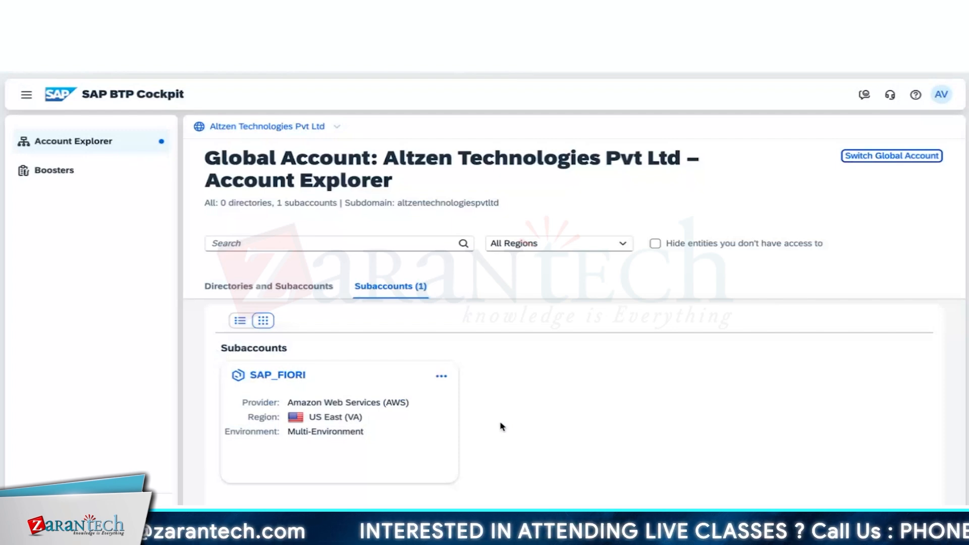
click(294, 385)
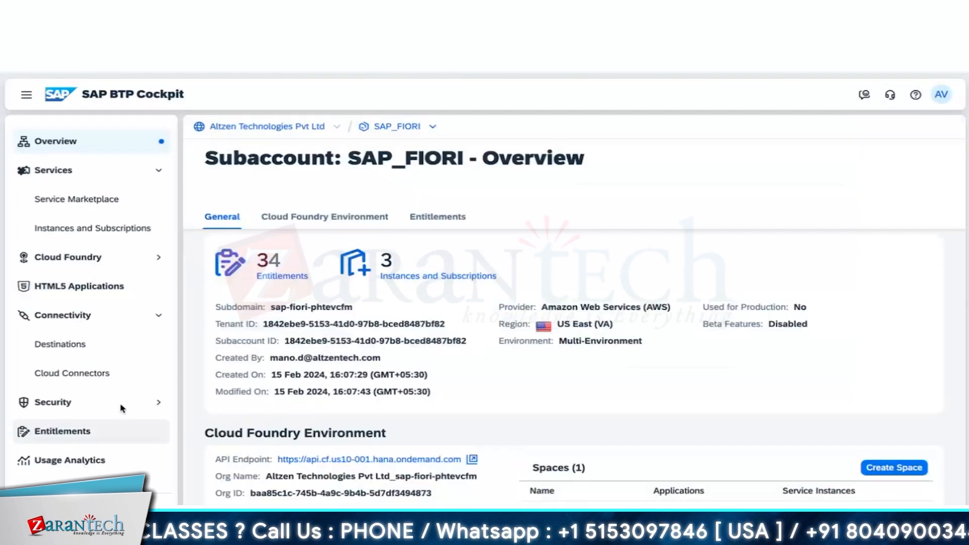
click(75, 199)
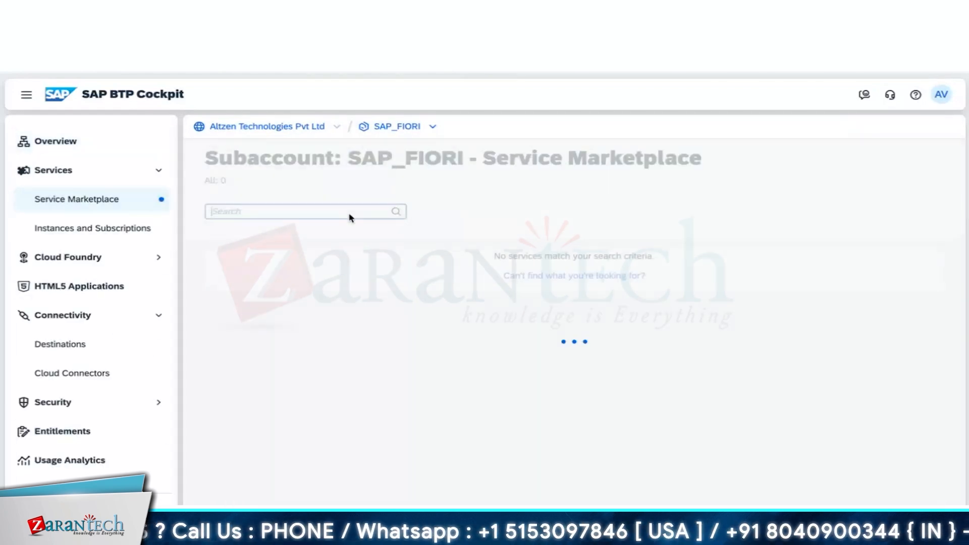
click(325, 212)
text(gi)
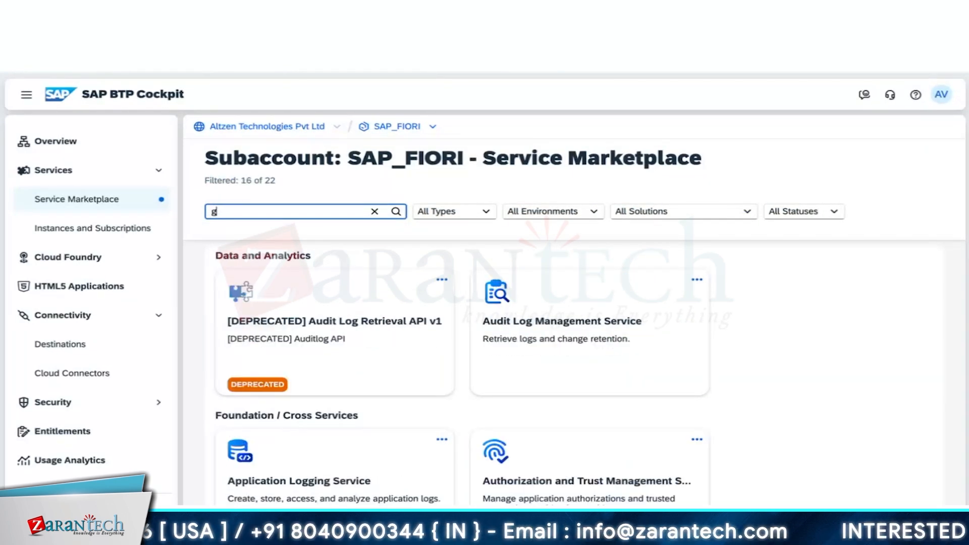
- Search the SAP_FIORI subaccount's entitlements for "github", then clear the term and start again with "gi"
click(81, 436)
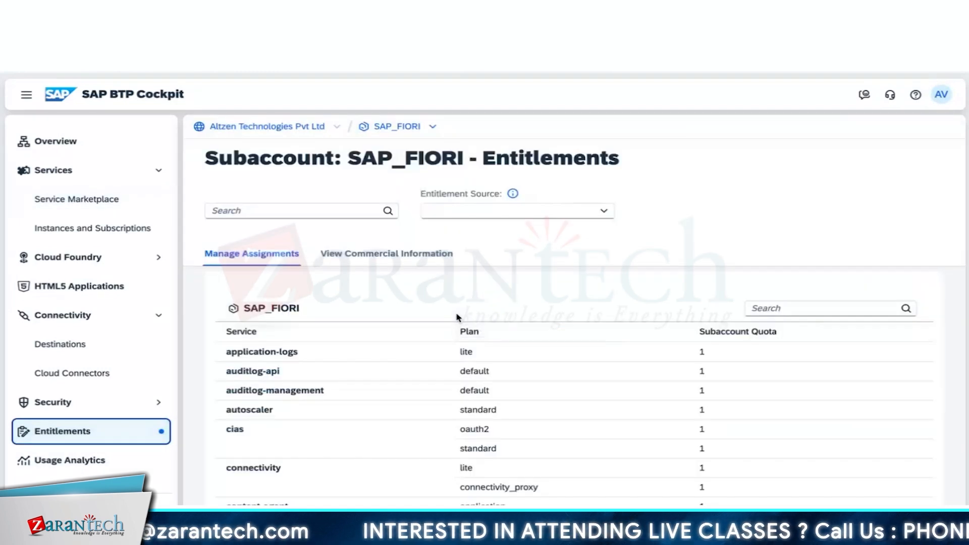
click(493, 210)
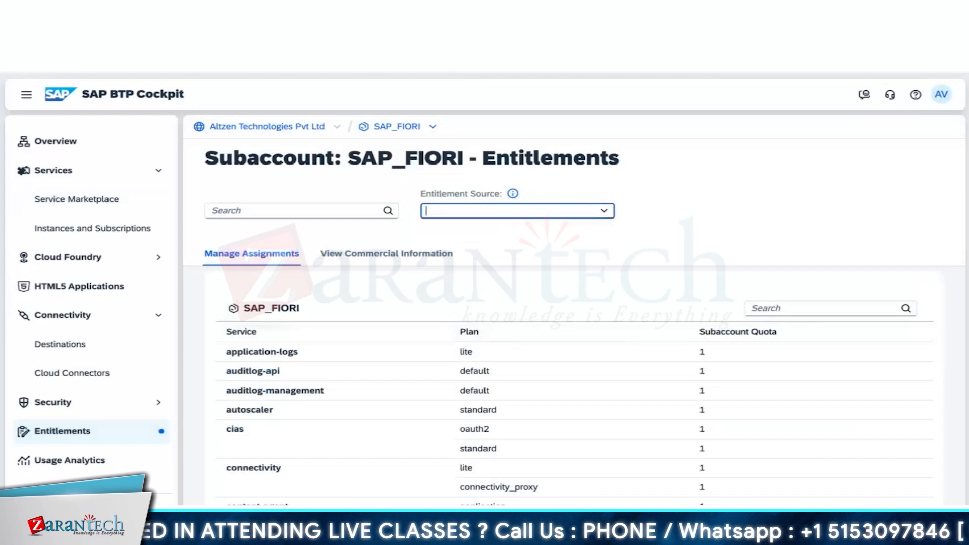
click(322, 212)
text(g)
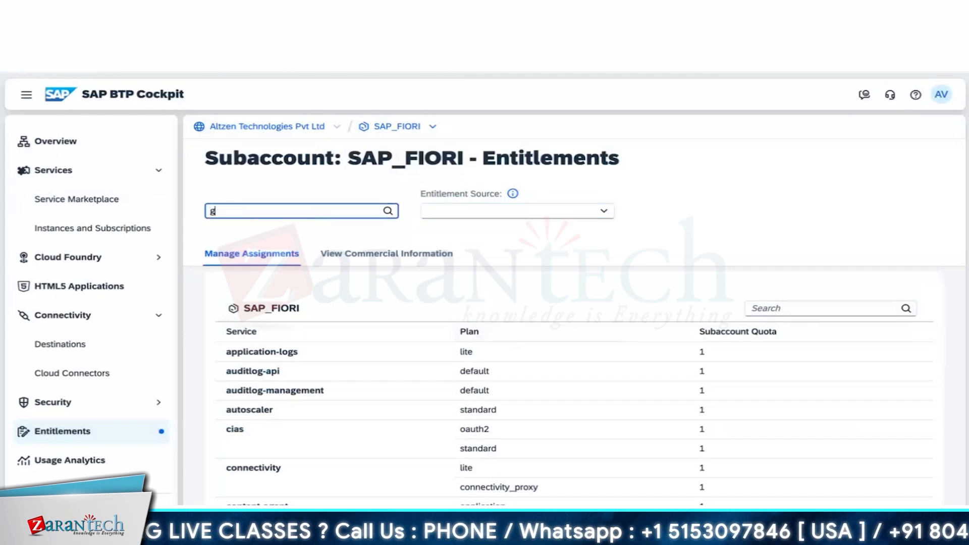
text(ith)
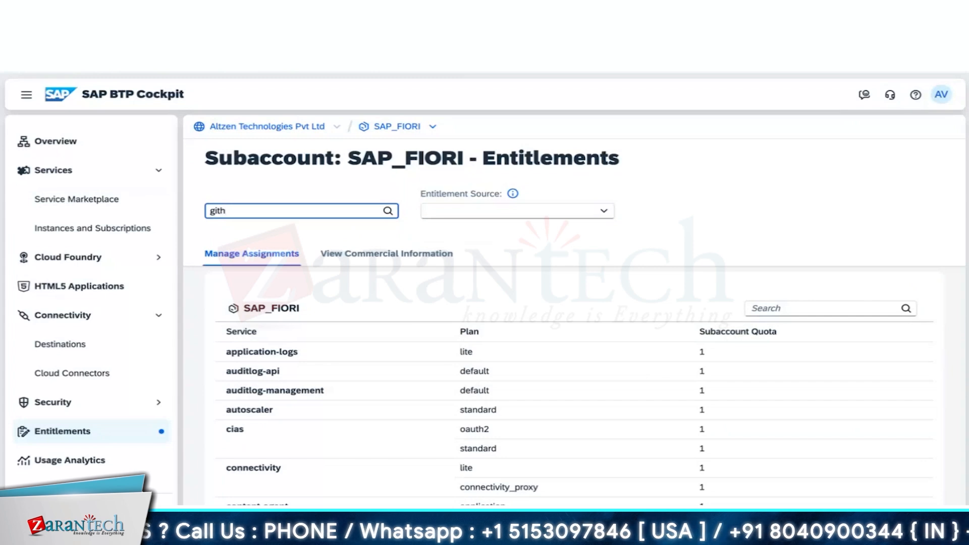
text(ub)
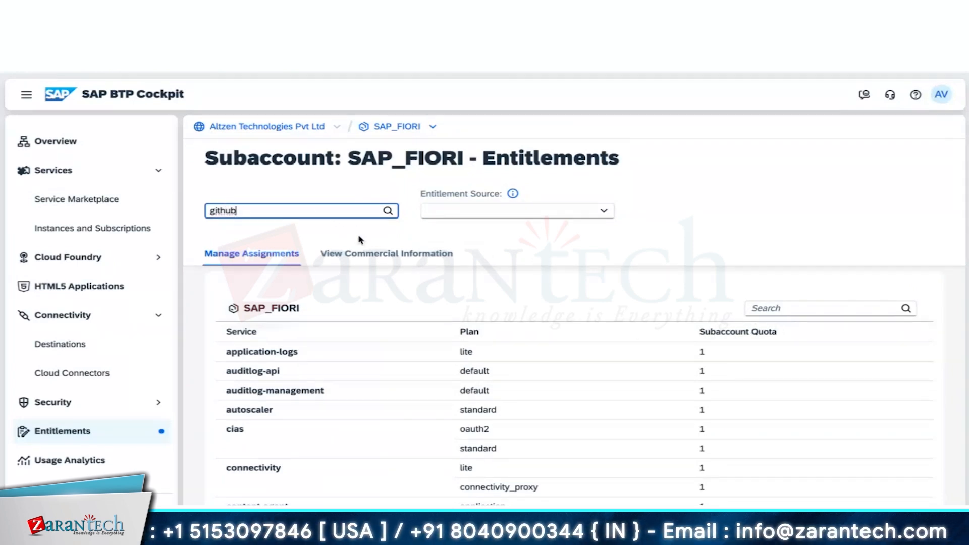
double_click(314, 205)
key(BackSpace)
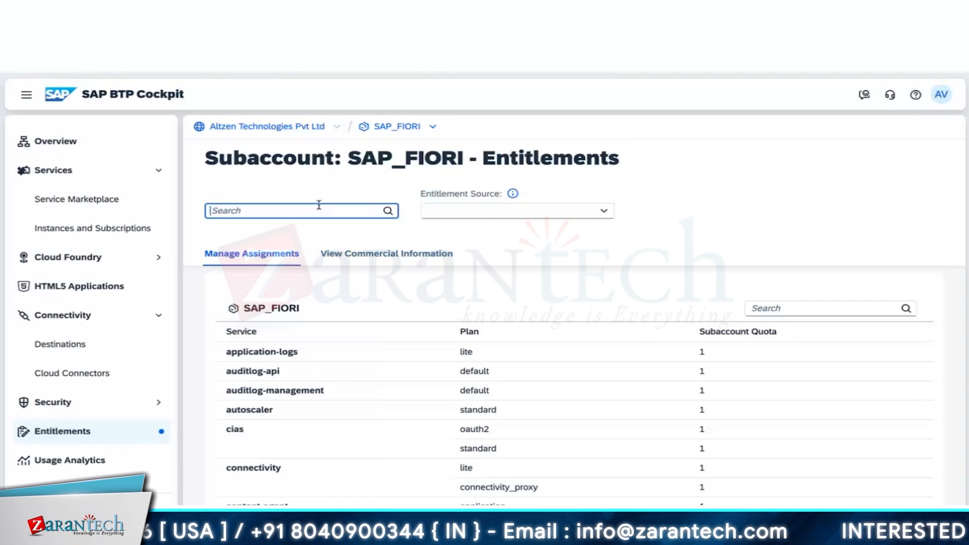
text(gi)
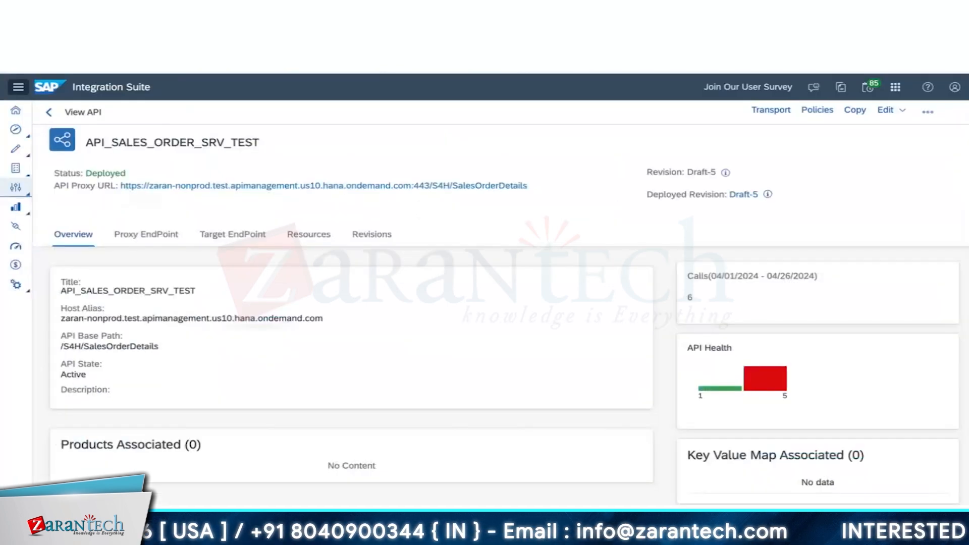
- Examine the ProxyEndpoint and TargetEndpoint flows in API_SALES_ORDER_SRV_TEST's policy editor and return to the API view
click(734, 195)
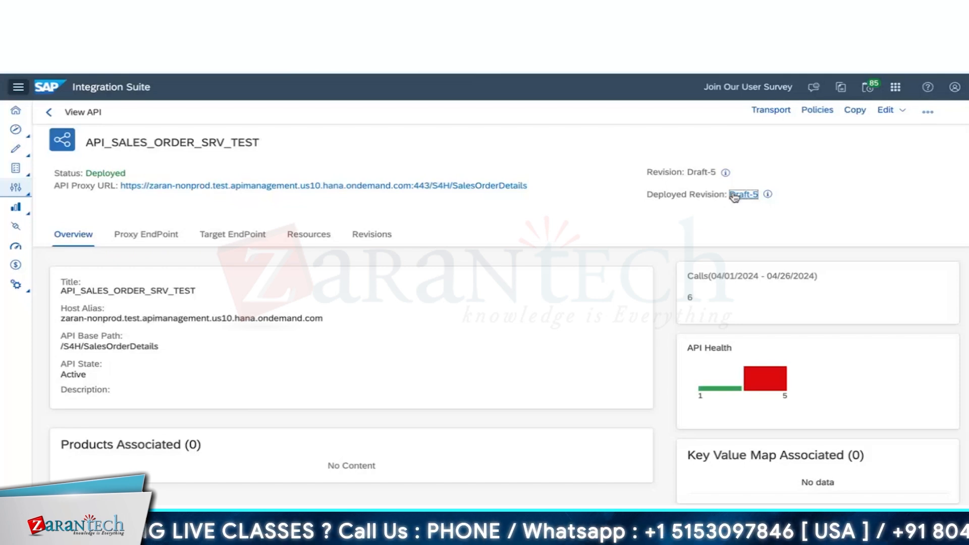
click(928, 114)
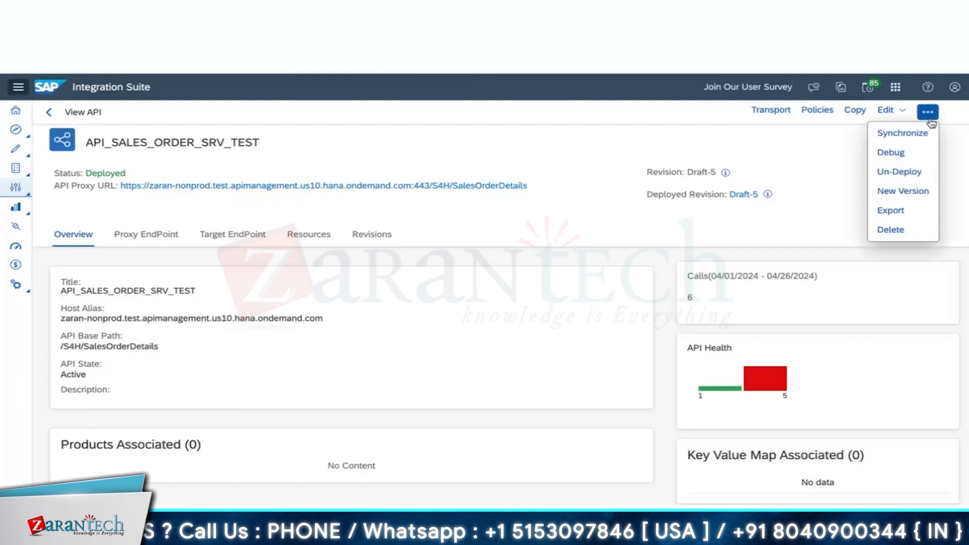
click(822, 111)
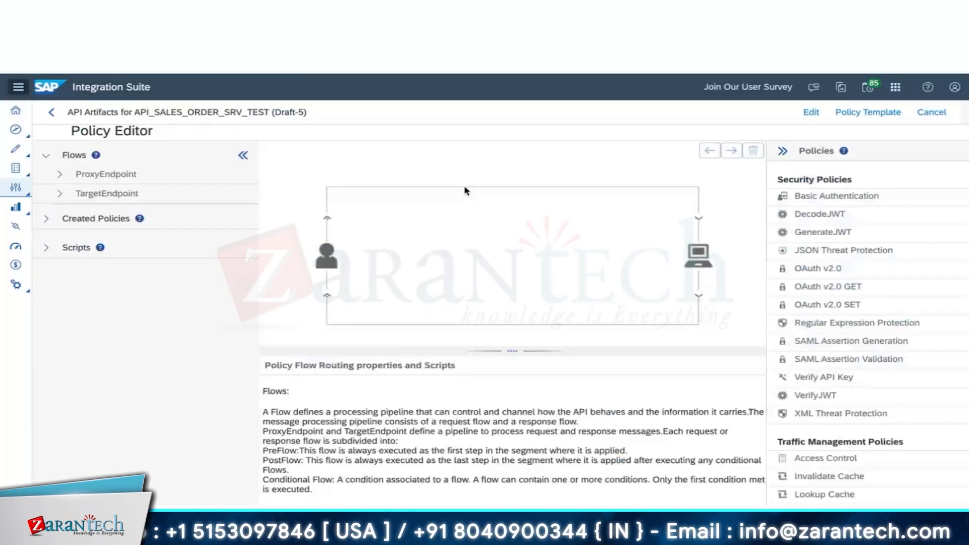
click(60, 193)
click(59, 174)
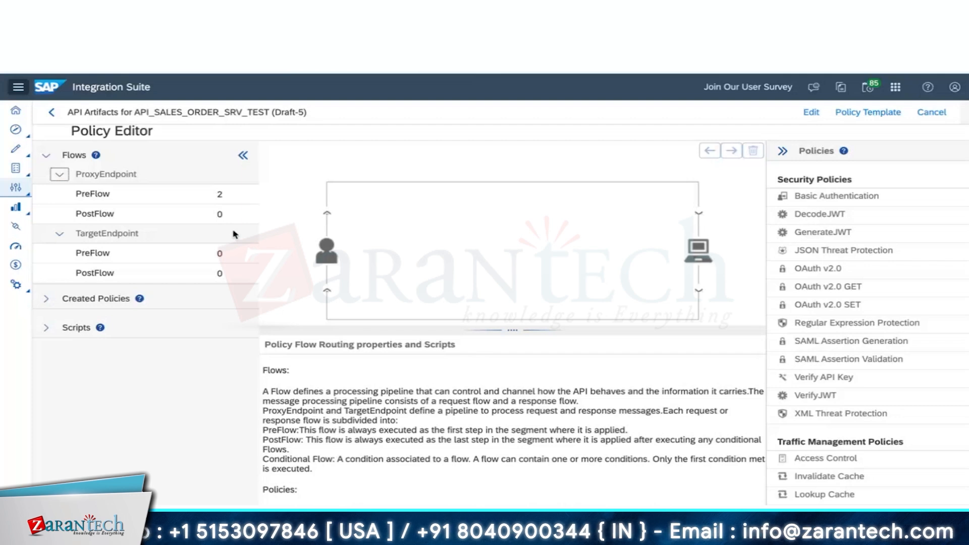
click(51, 112)
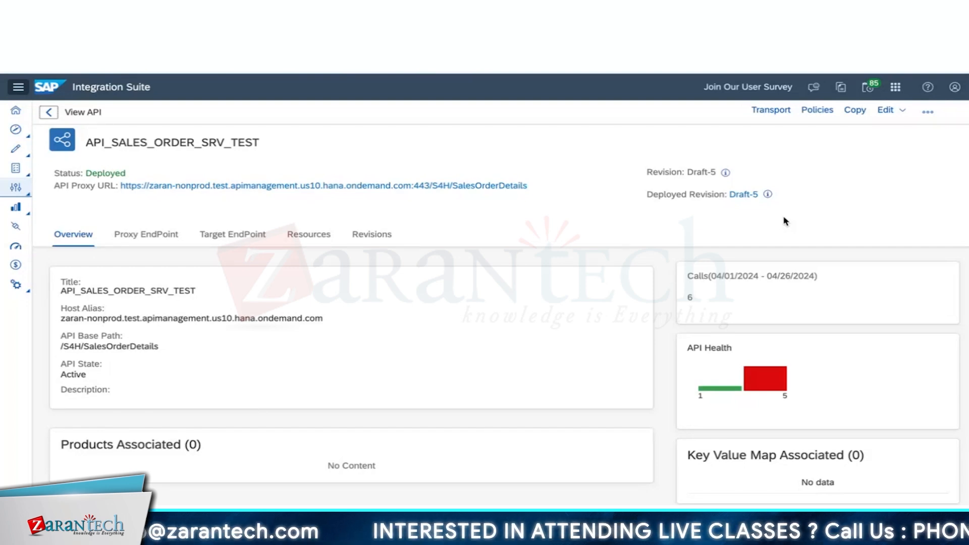
- Switch to Postman, change the last digit of the Basic Auth username to 2, and send the SalesOrderDetails metadata request
key(super+Tab)
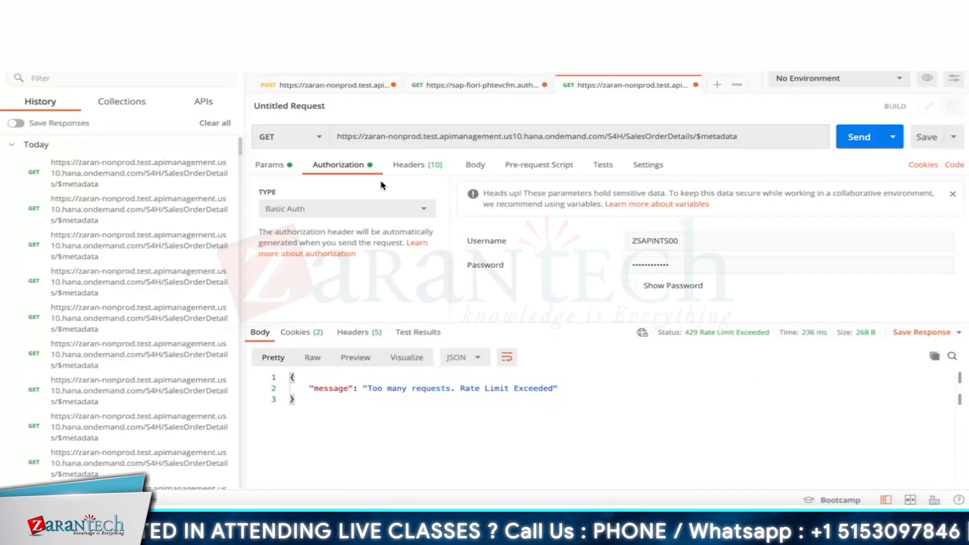
click(696, 242)
key(BackSpace)
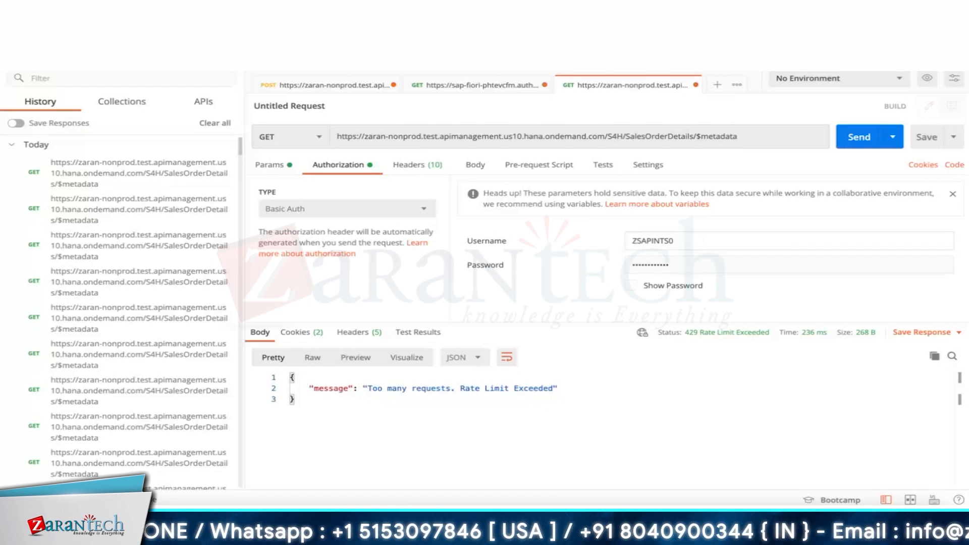
text(2)
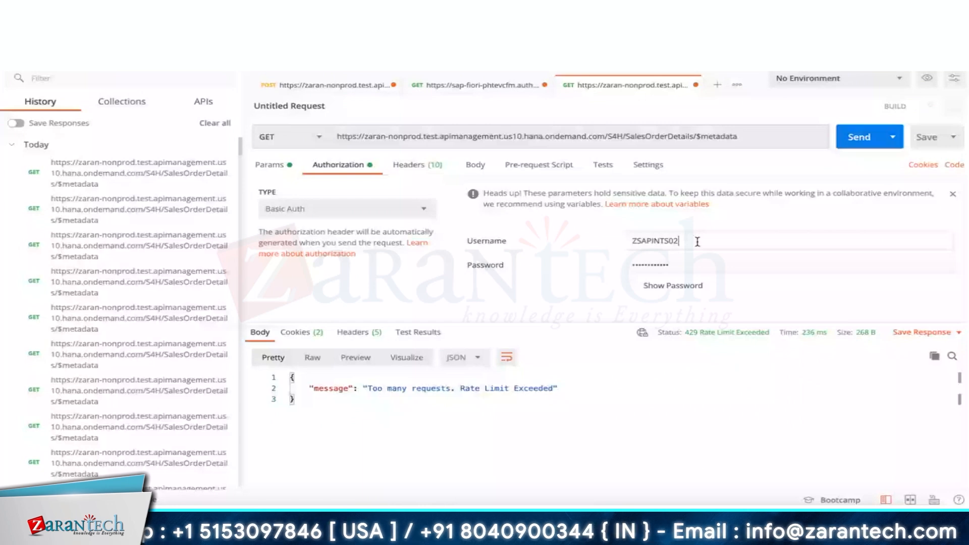
click(858, 138)
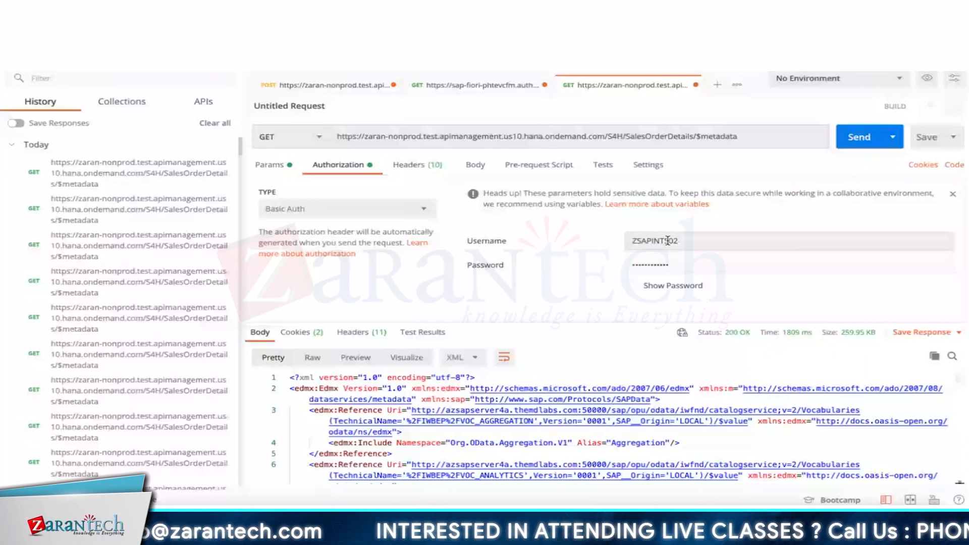
- Replace the S before 02 in the Basic Auth username with 4 and resend the metadata request
click(667, 241)
key(BackSpace)
text(4)
click(868, 136)
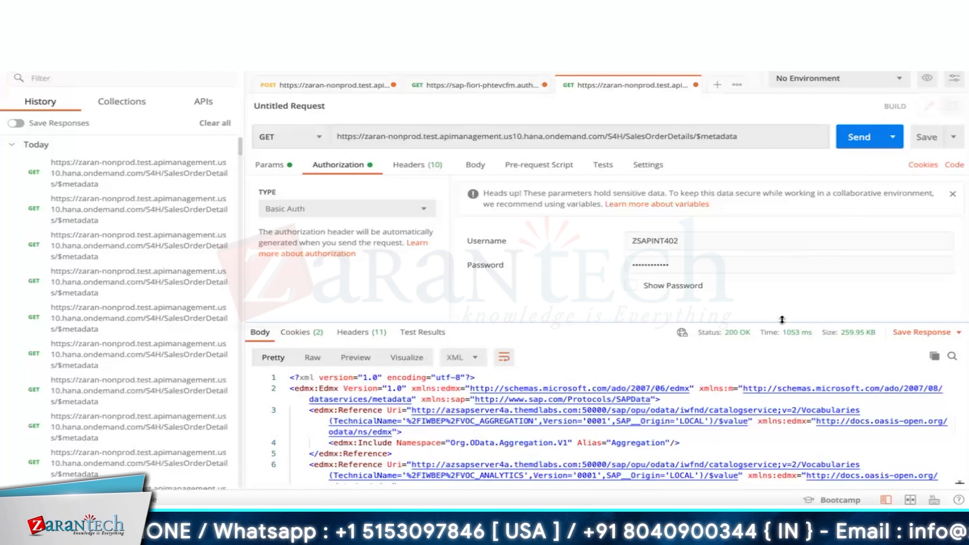
- Delete all cookies stored for the zaran-nonprod.test.apimanagement.us10.hana.ondemand.com domain and switch to Google Chrome
click(923, 165)
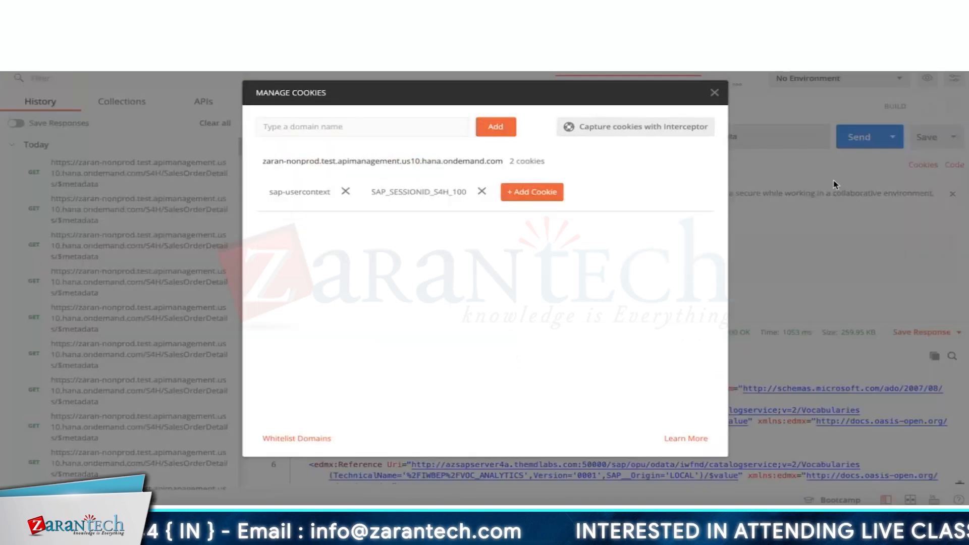
click(703, 160)
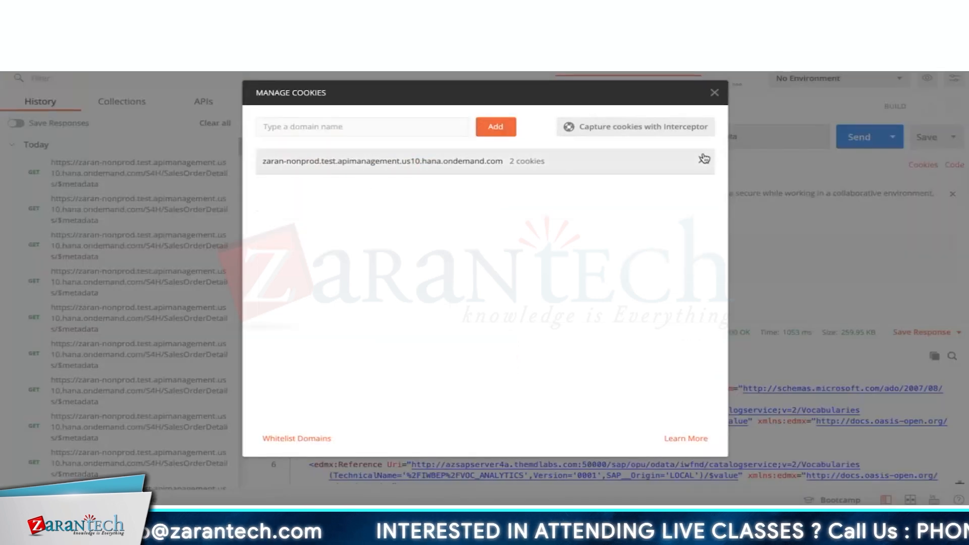
click(704, 160)
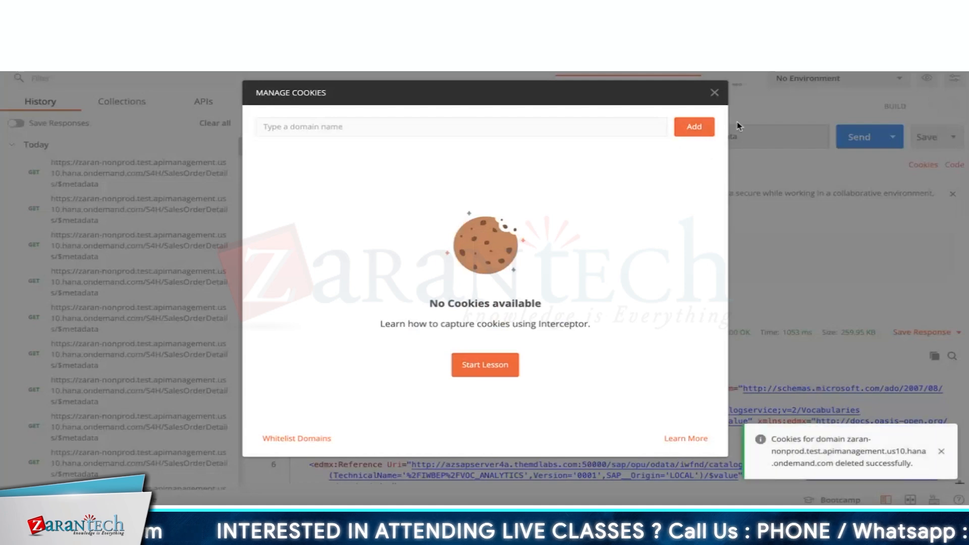
click(714, 93)
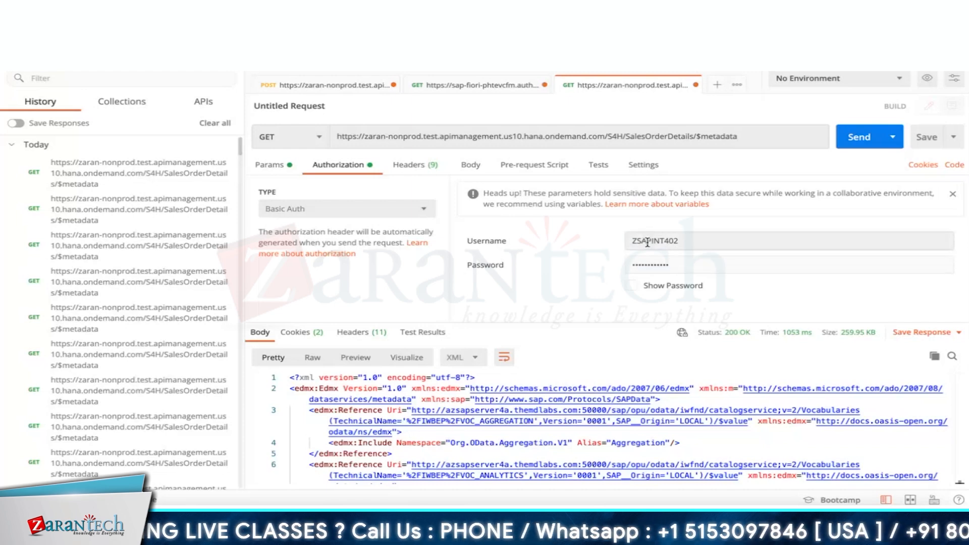
key(super+Tab)
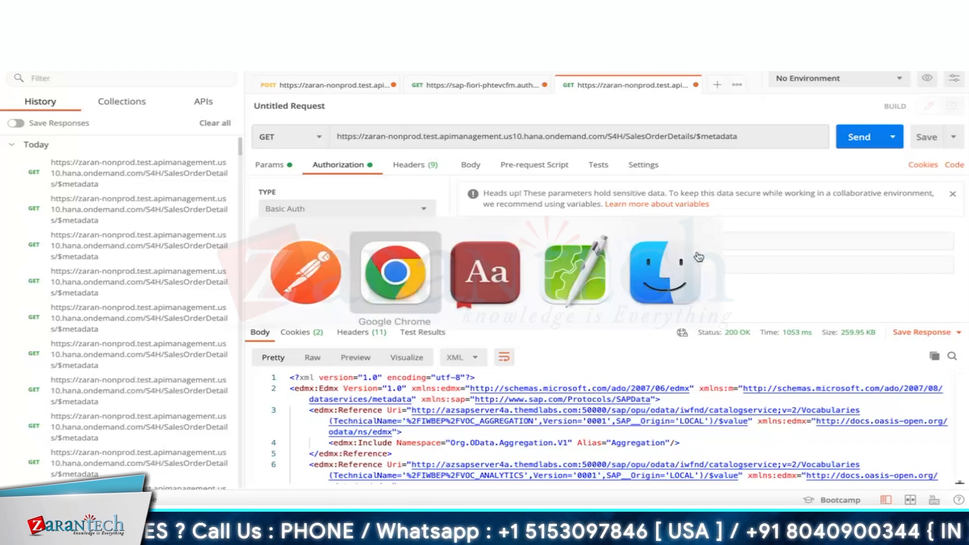